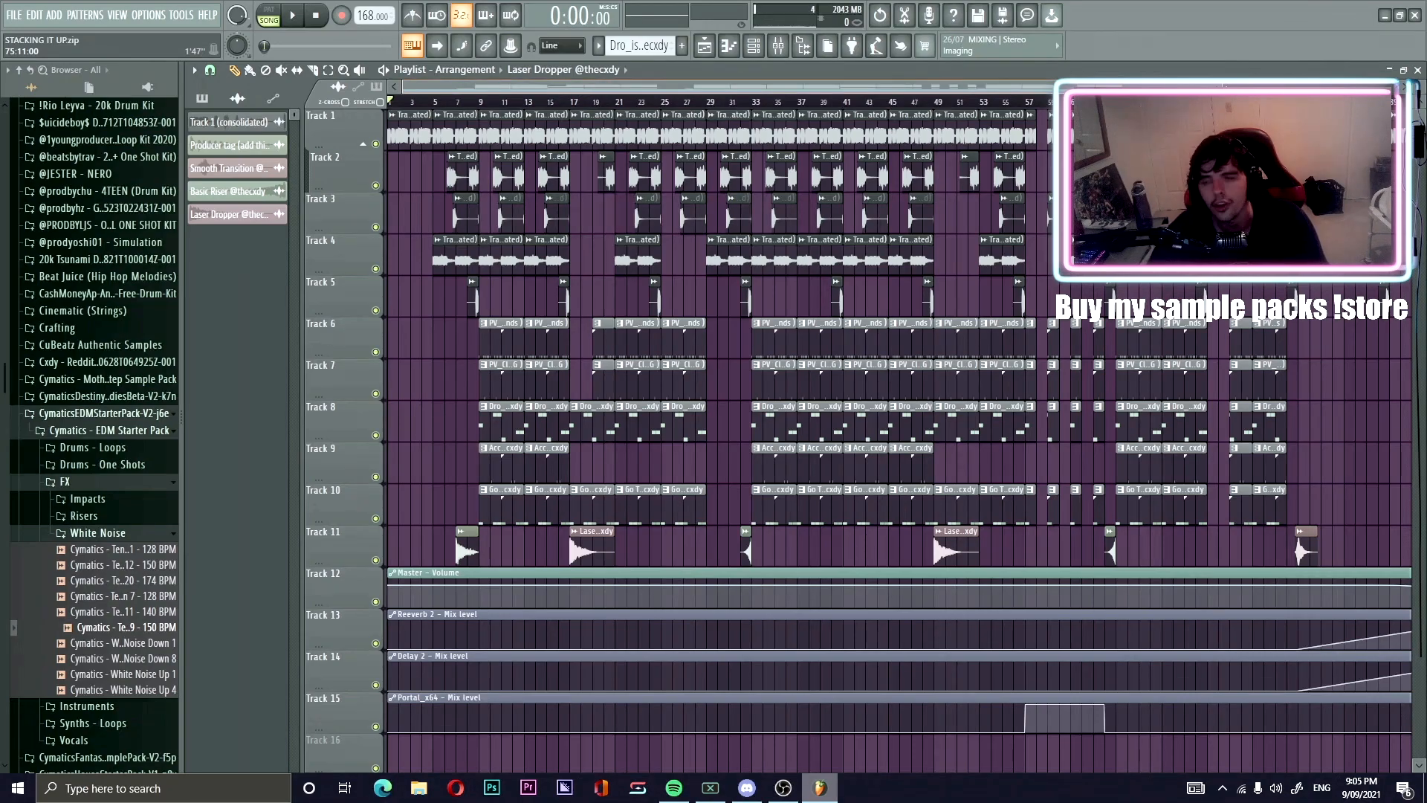
Select the Serum pattern and open its chord notes in the piano roll to examine them.
left_click_drag(1225, 86, 612, 49)
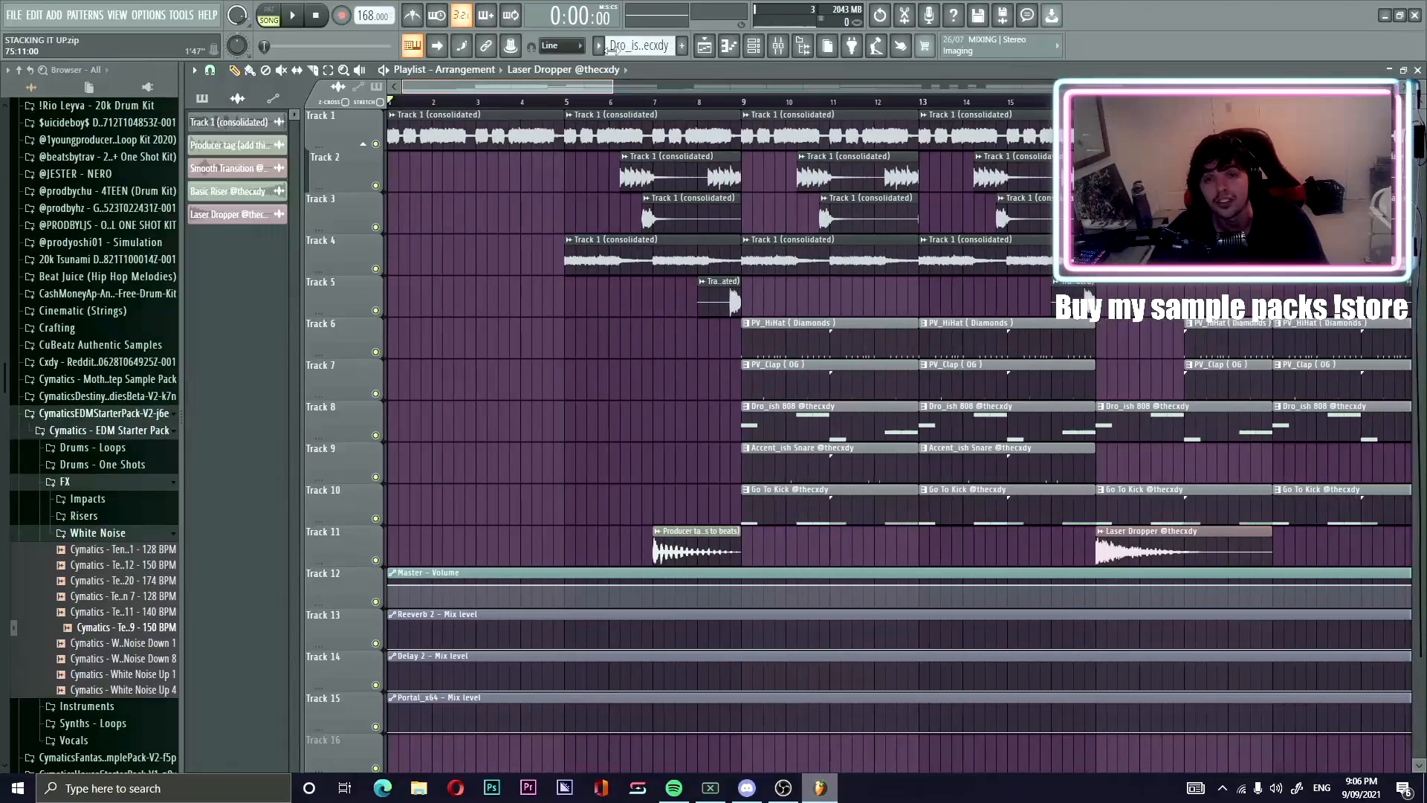
left_click(757, 54)
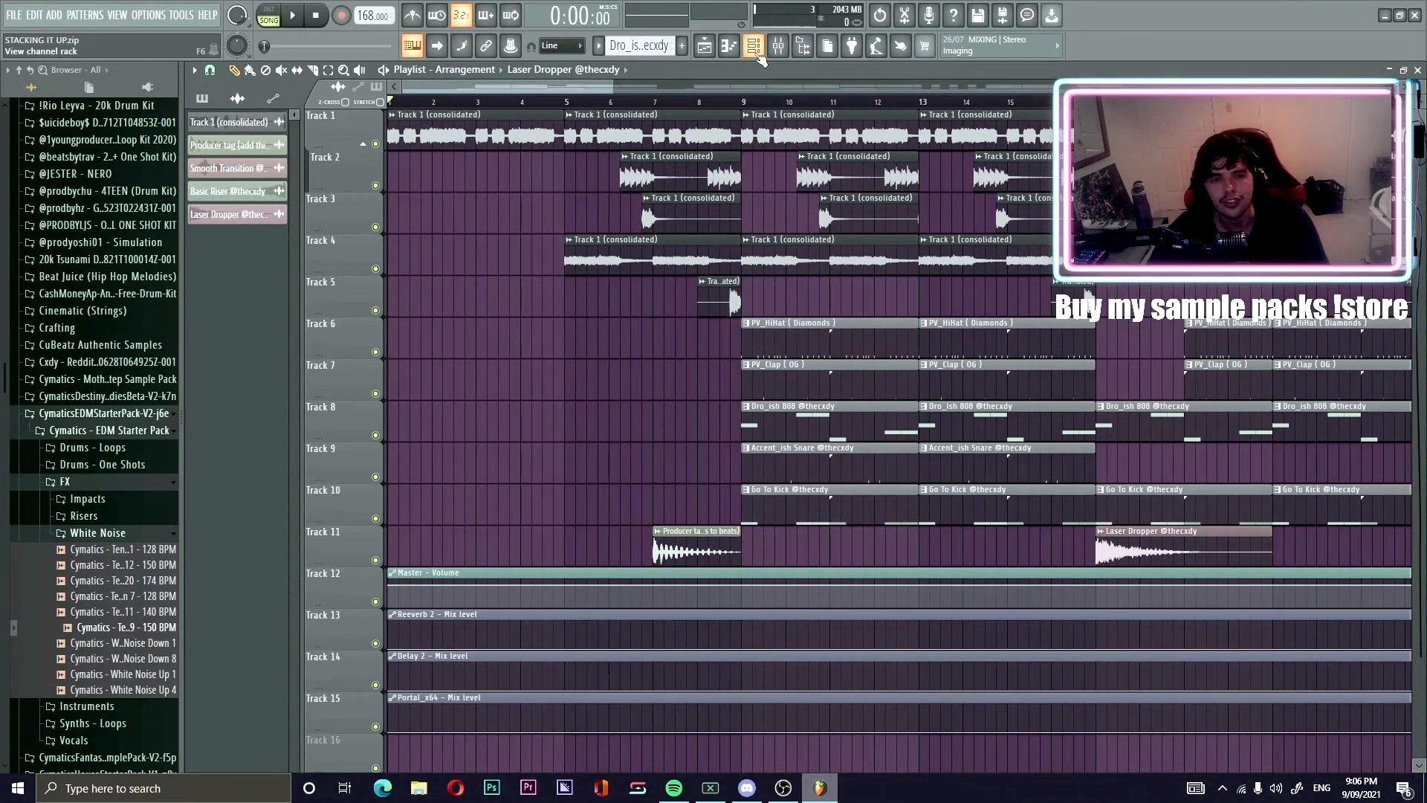
left_click(758, 54)
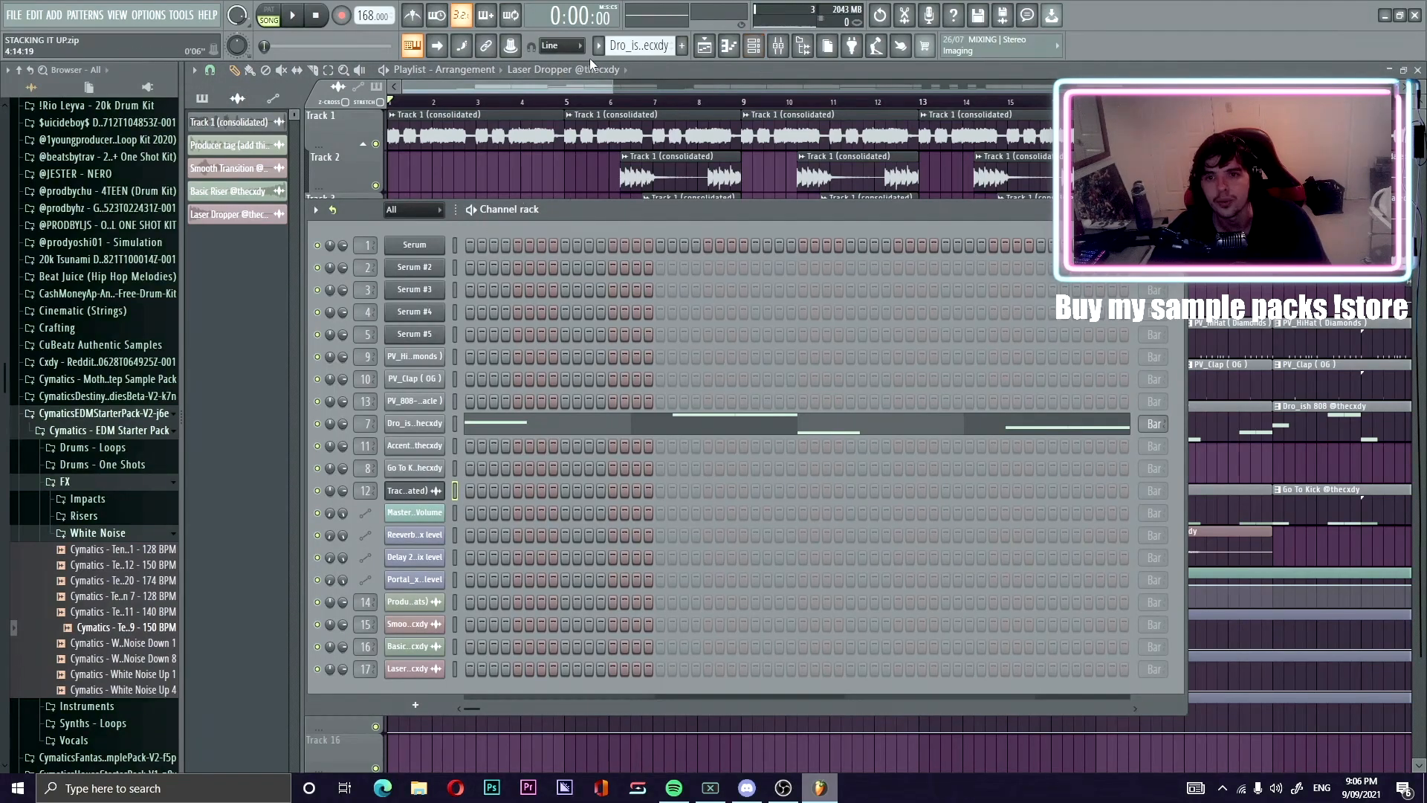
scroll(623, 46, "up", 4)
scroll(622, 47, "up", 3)
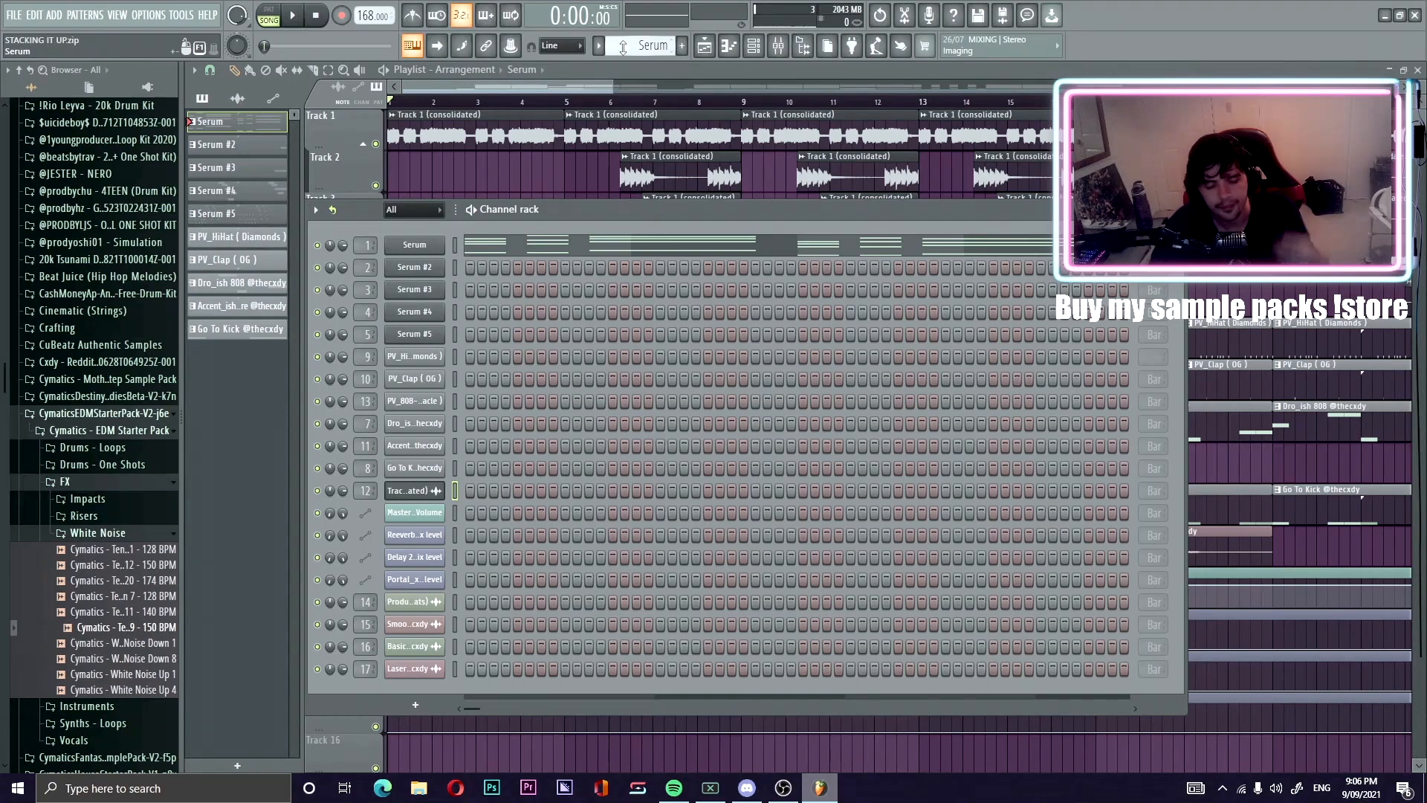
left_click(559, 255)
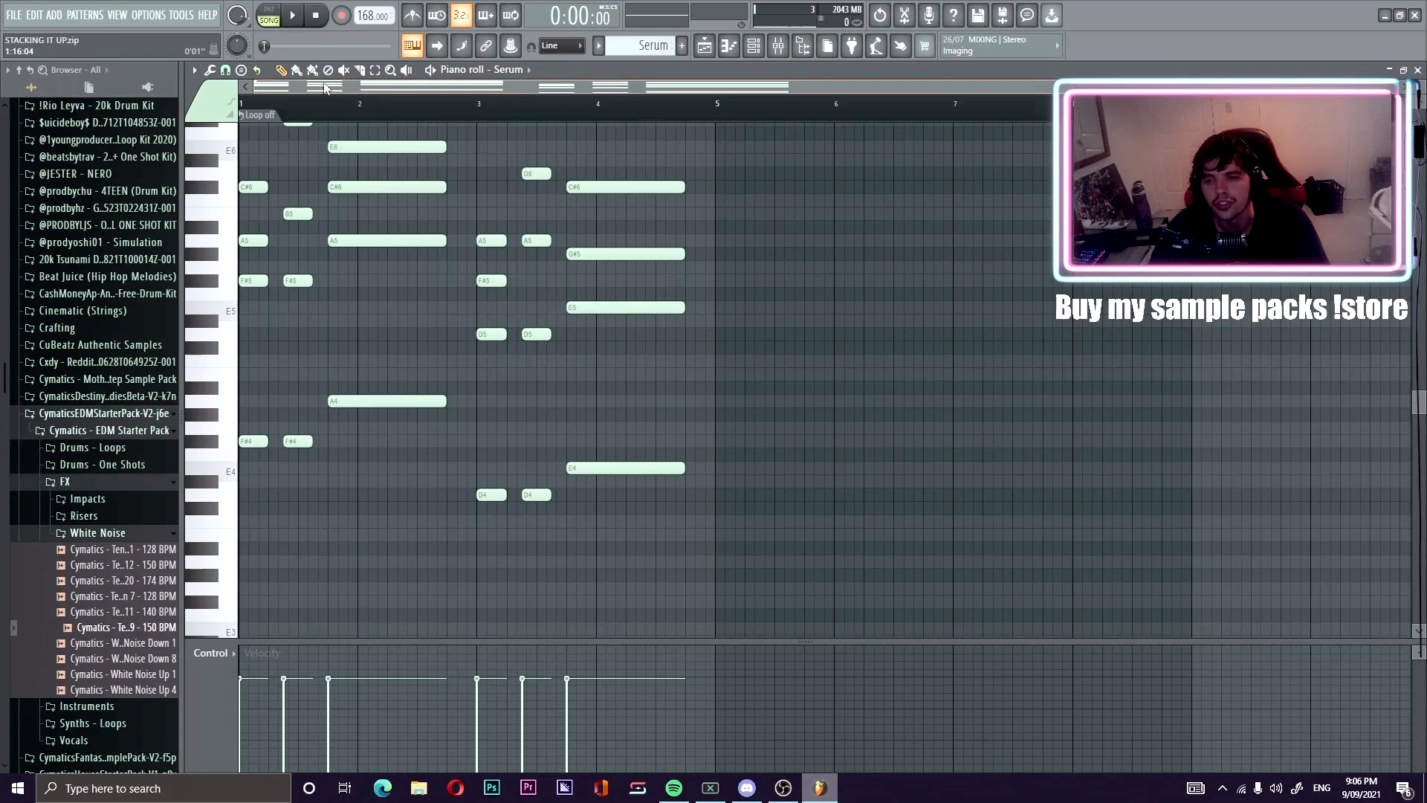
left_click_drag(1392, 87, 828, 88)
scroll(676, 254, "up", 3)
scroll(676, 254, "down", 2)
scroll(678, 255, "up", 1)
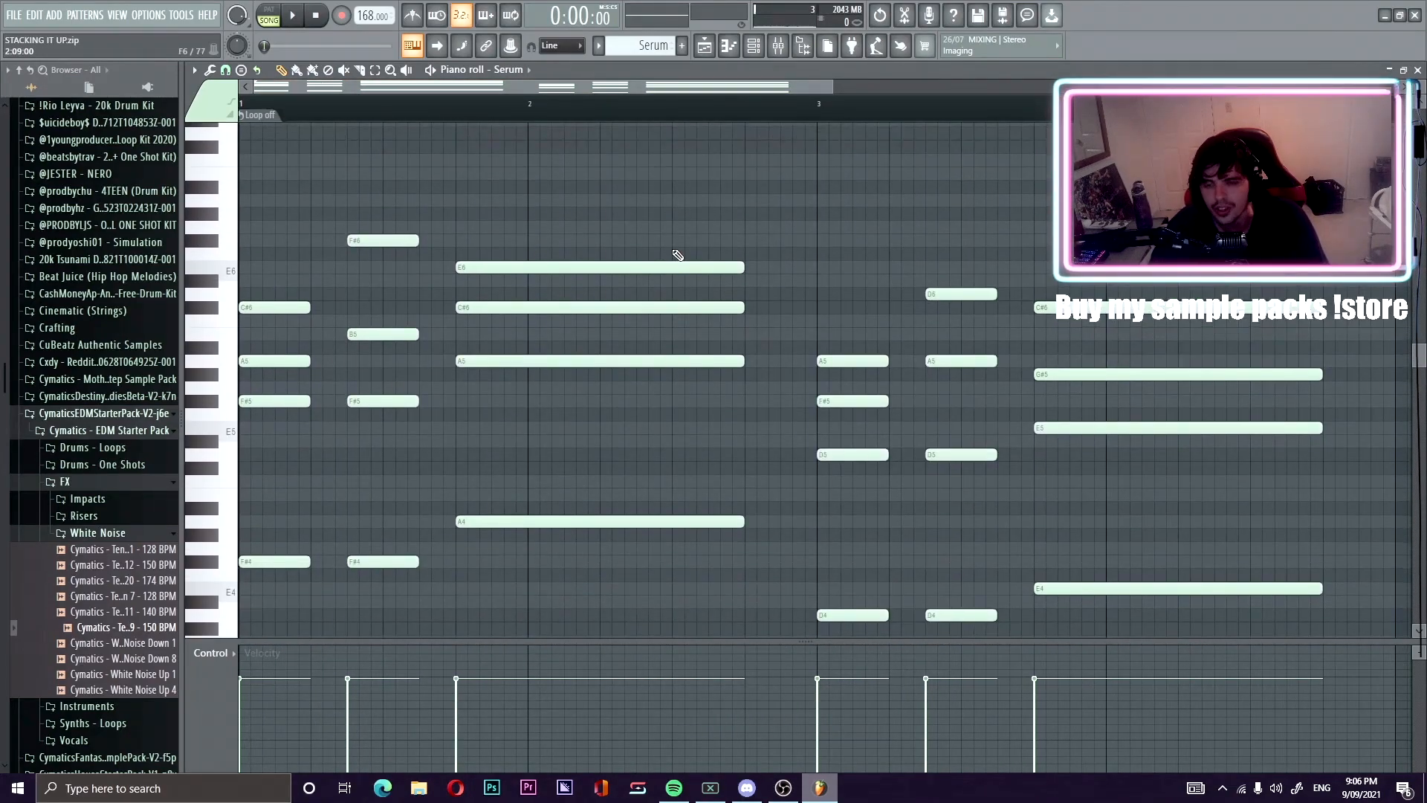
scroll(678, 255, "down", 3)
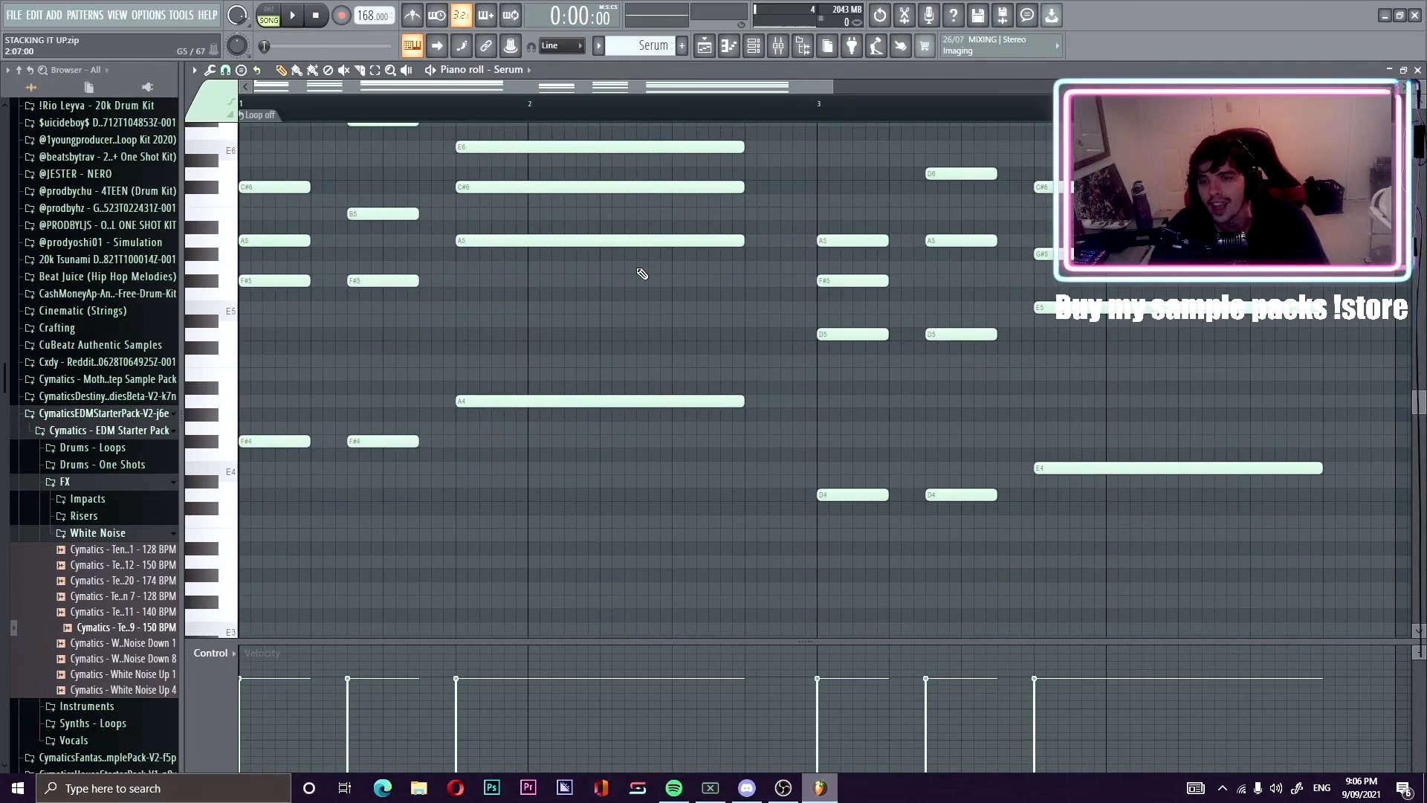
scroll(637, 271, "up", 4)
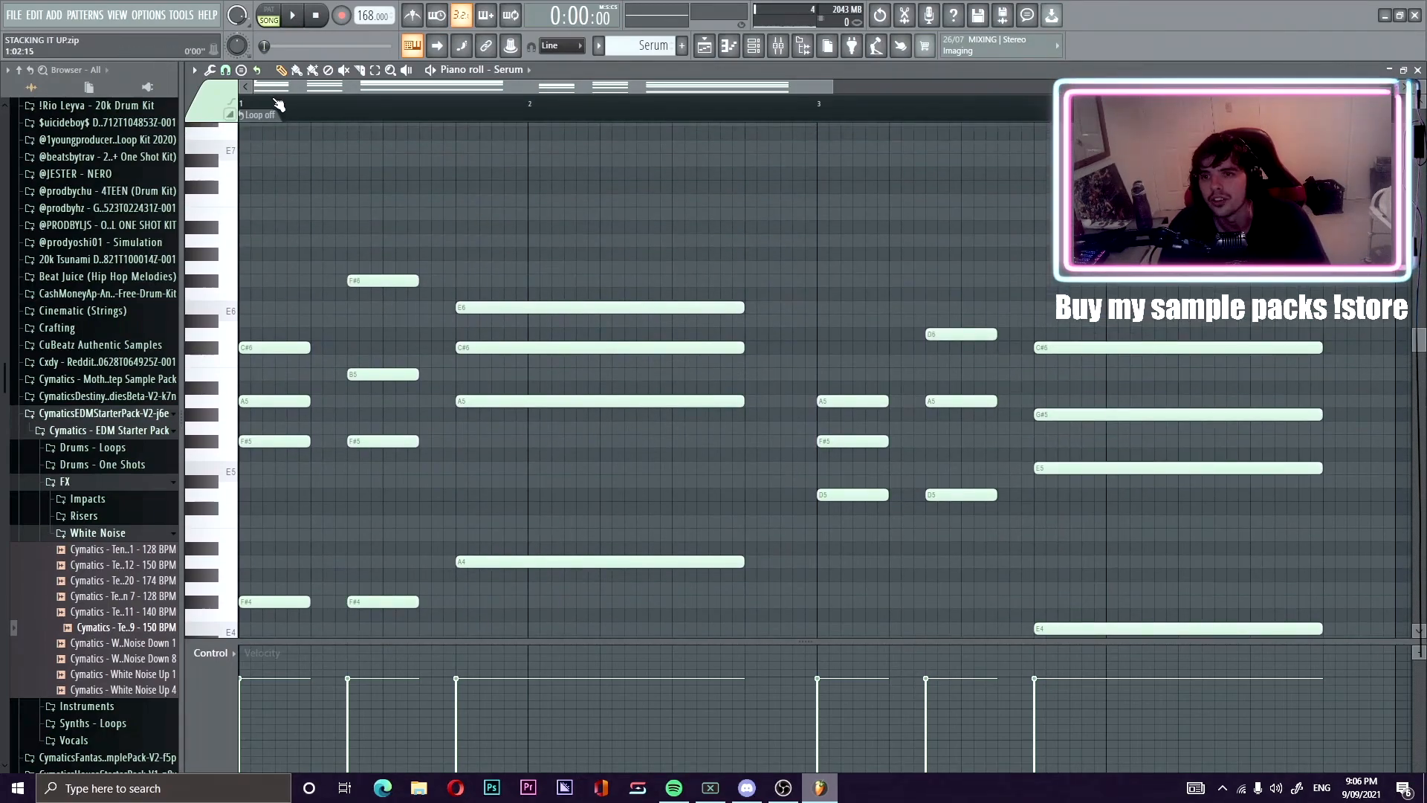
Set the piano roll's scale highlighting to root F# with the Minor Natural (Aeolian) scale.
left_click(194, 70)
mouse_move(223, 162)
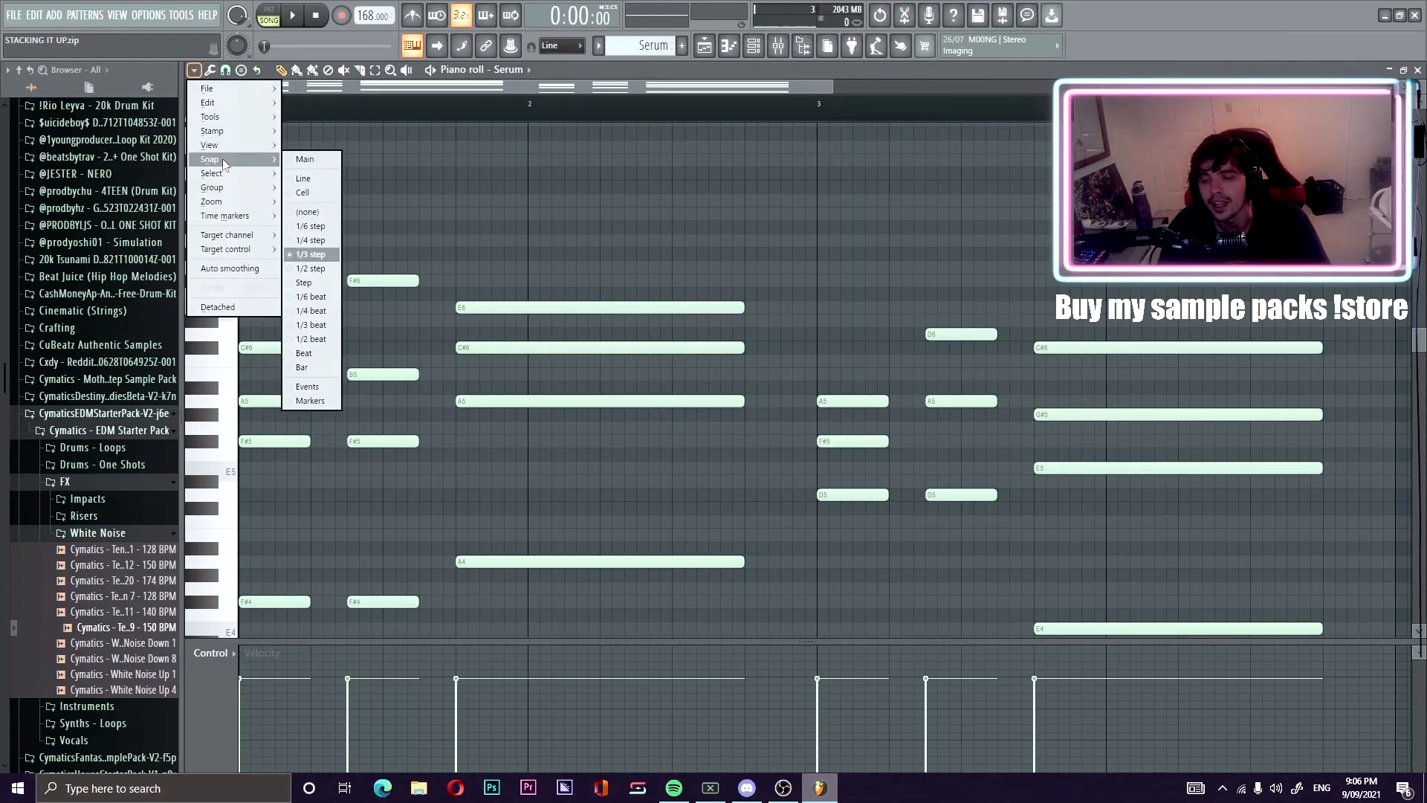
mouse_move(342, 347)
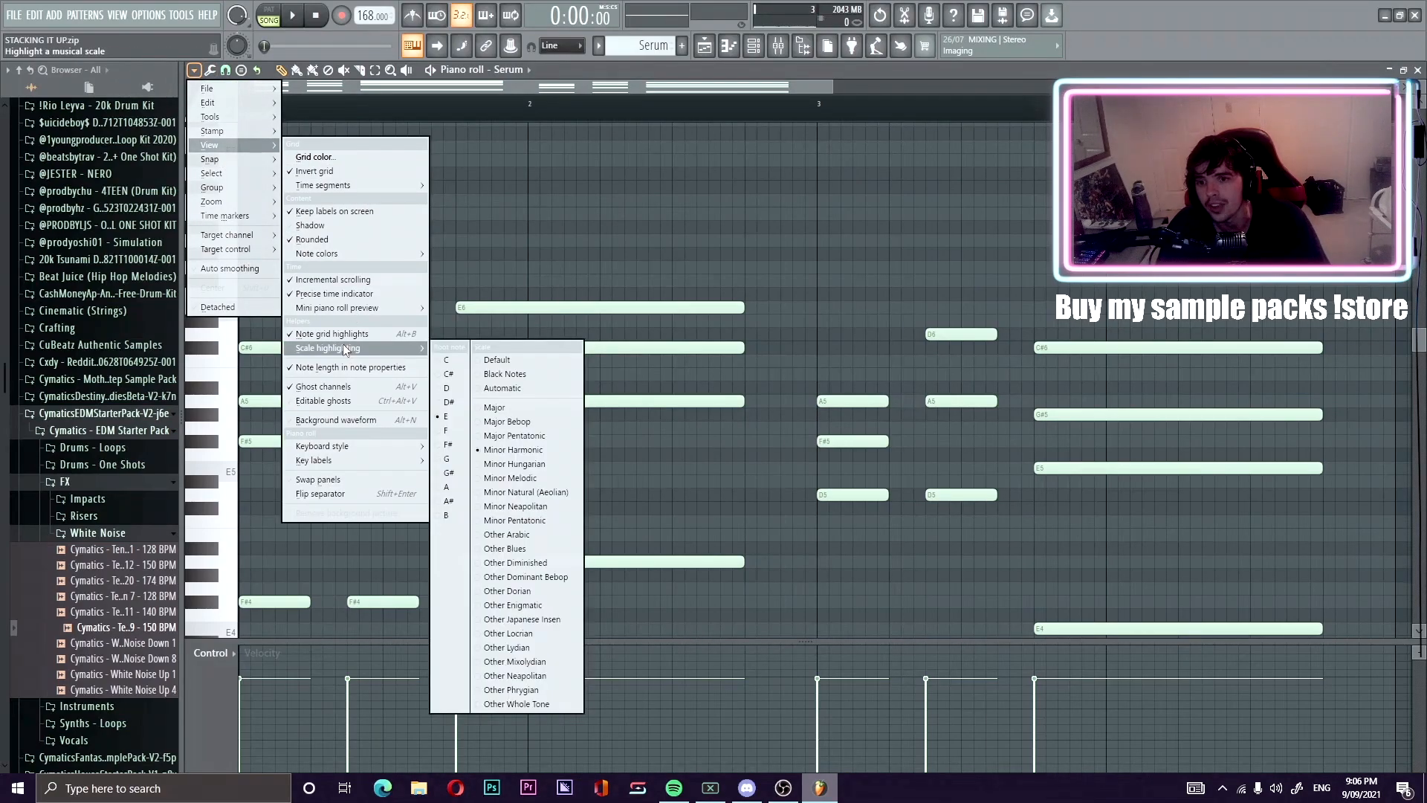
left_click(449, 447)
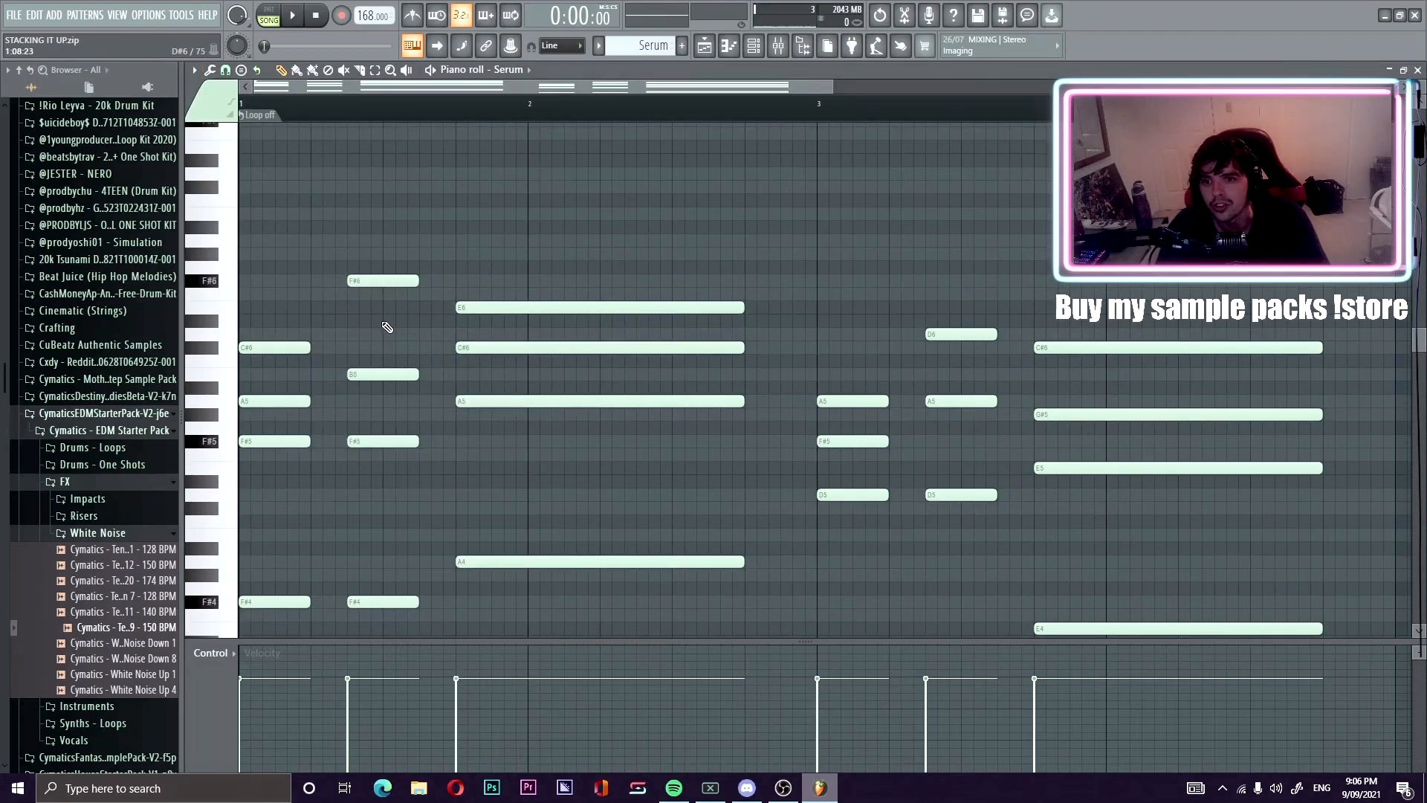
left_click(194, 69)
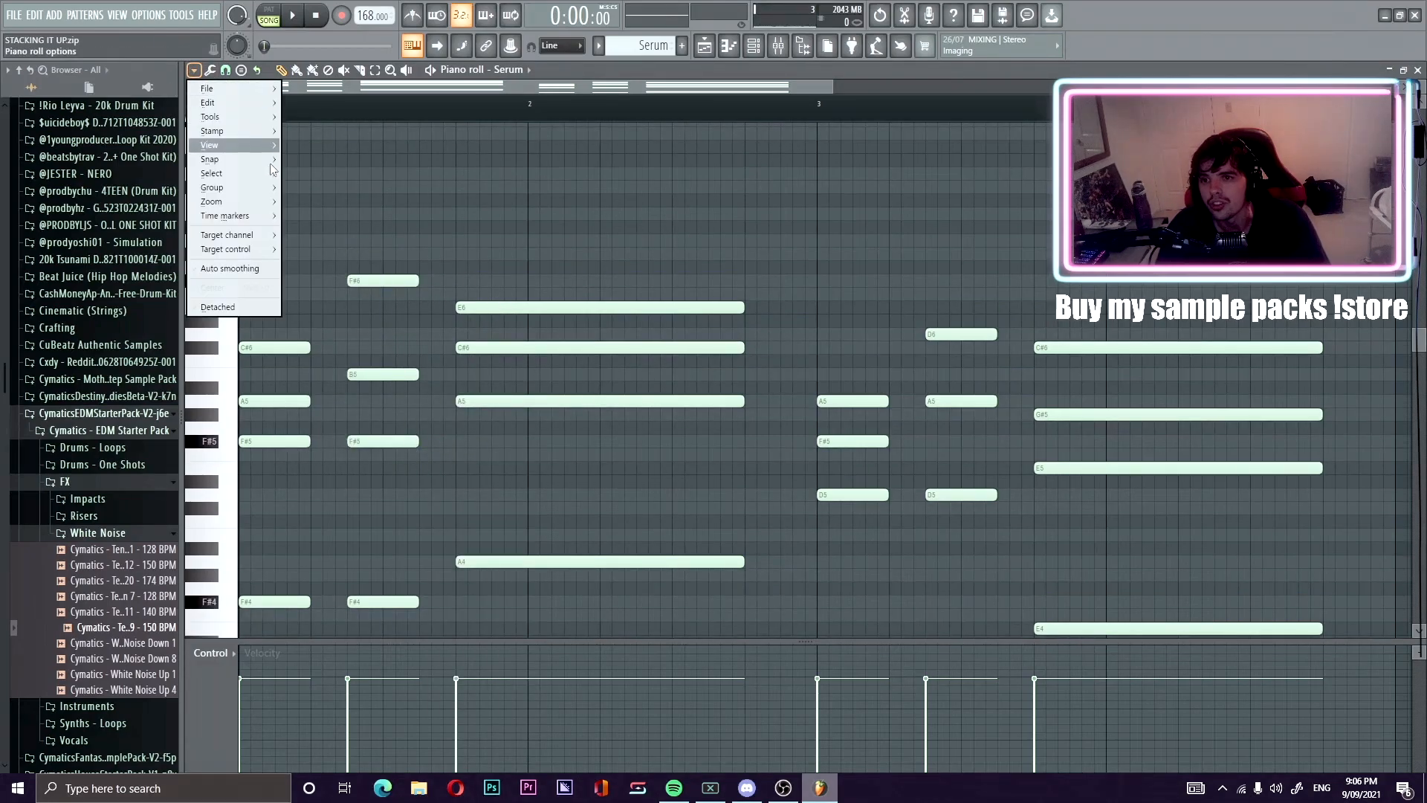
mouse_move(250, 150)
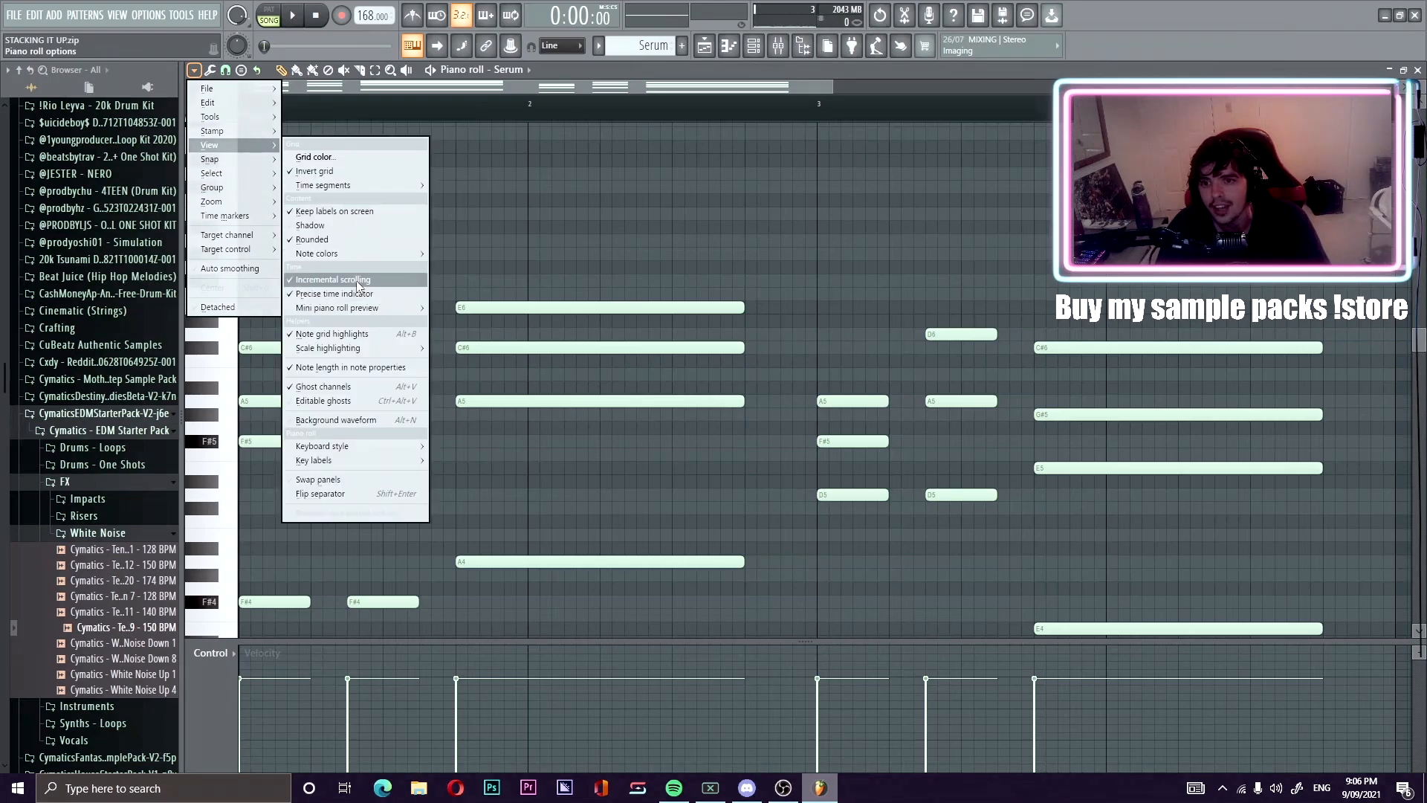
mouse_move(357, 348)
left_click(529, 494)
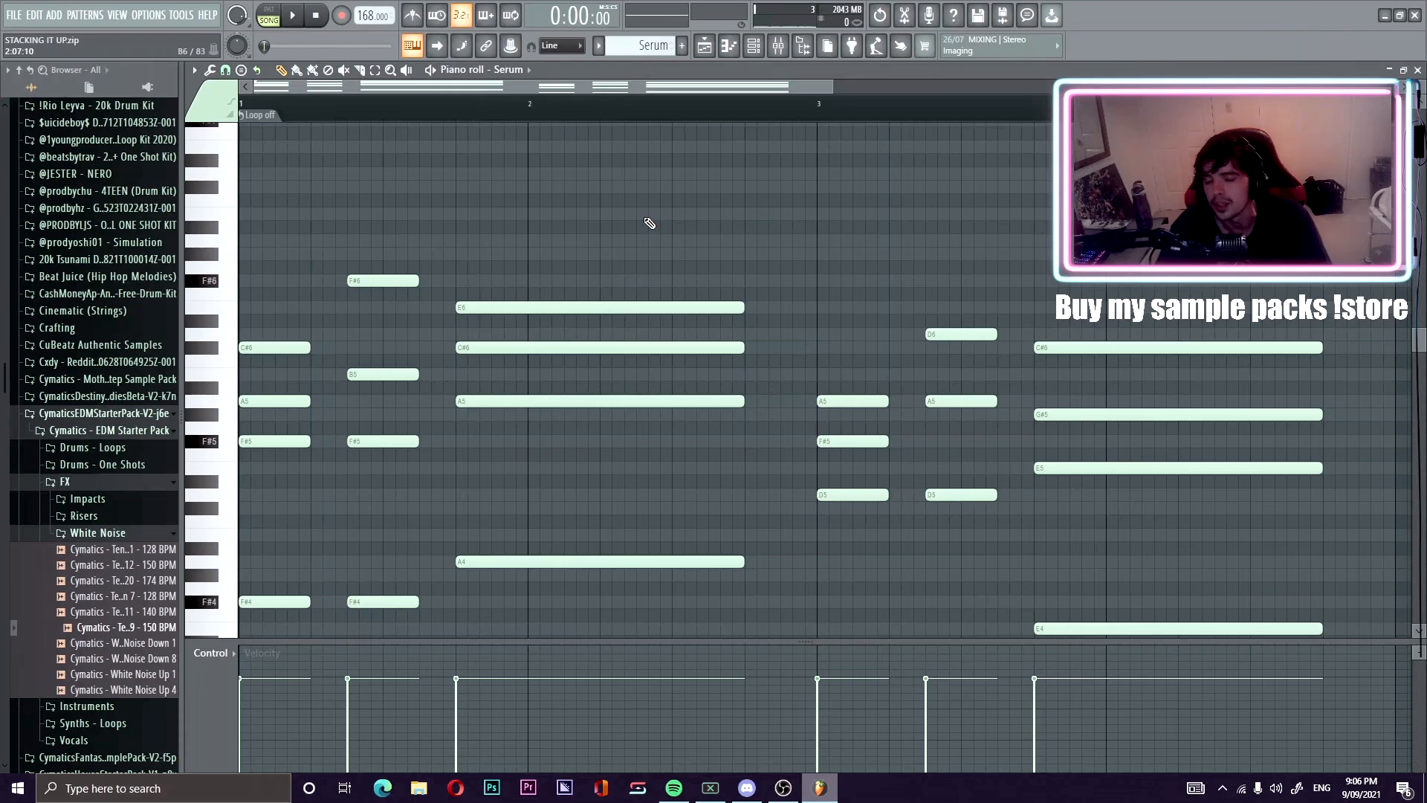
Open the first Serum channel's synth and check which preset and preset pack the chords use.
scroll(648, 222, "down", 2)
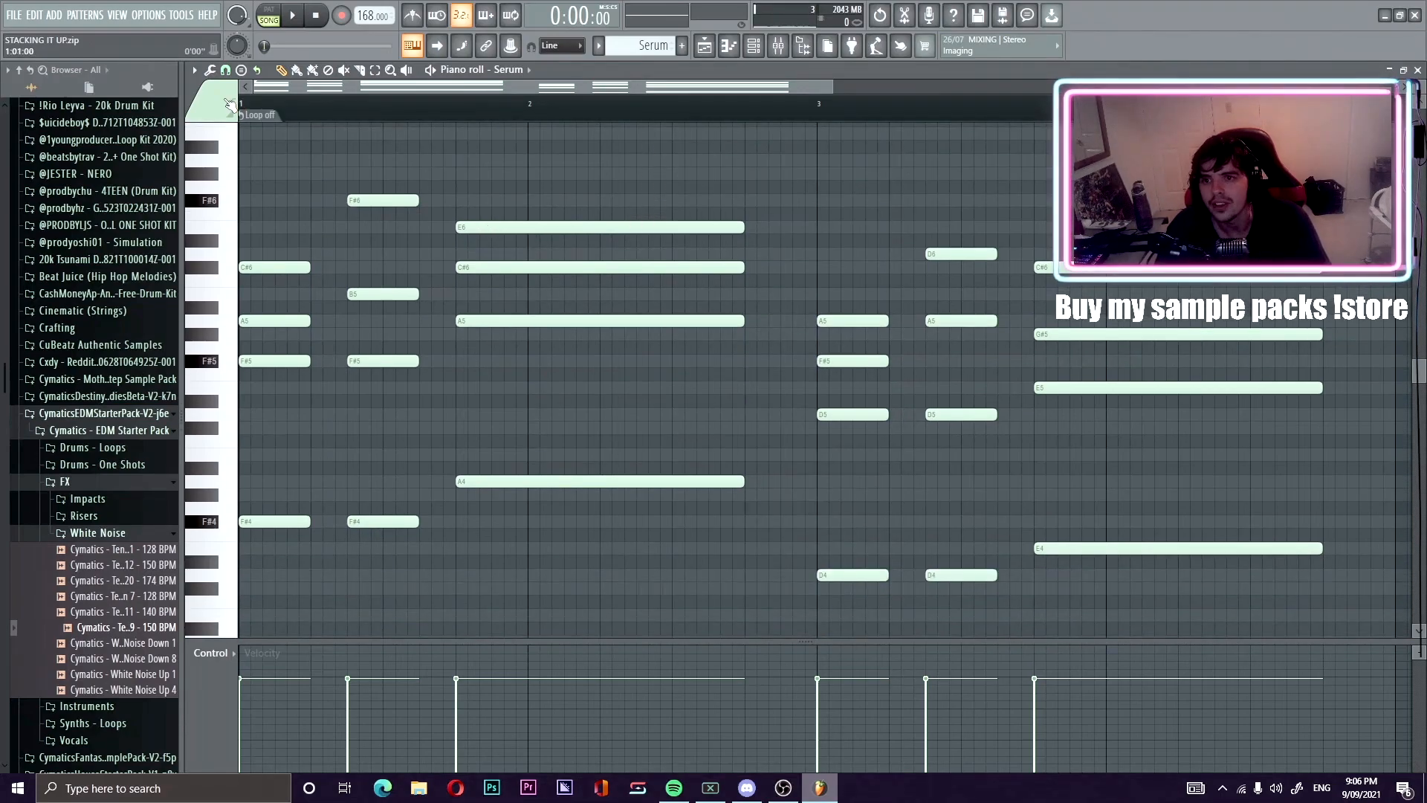
key("F6")
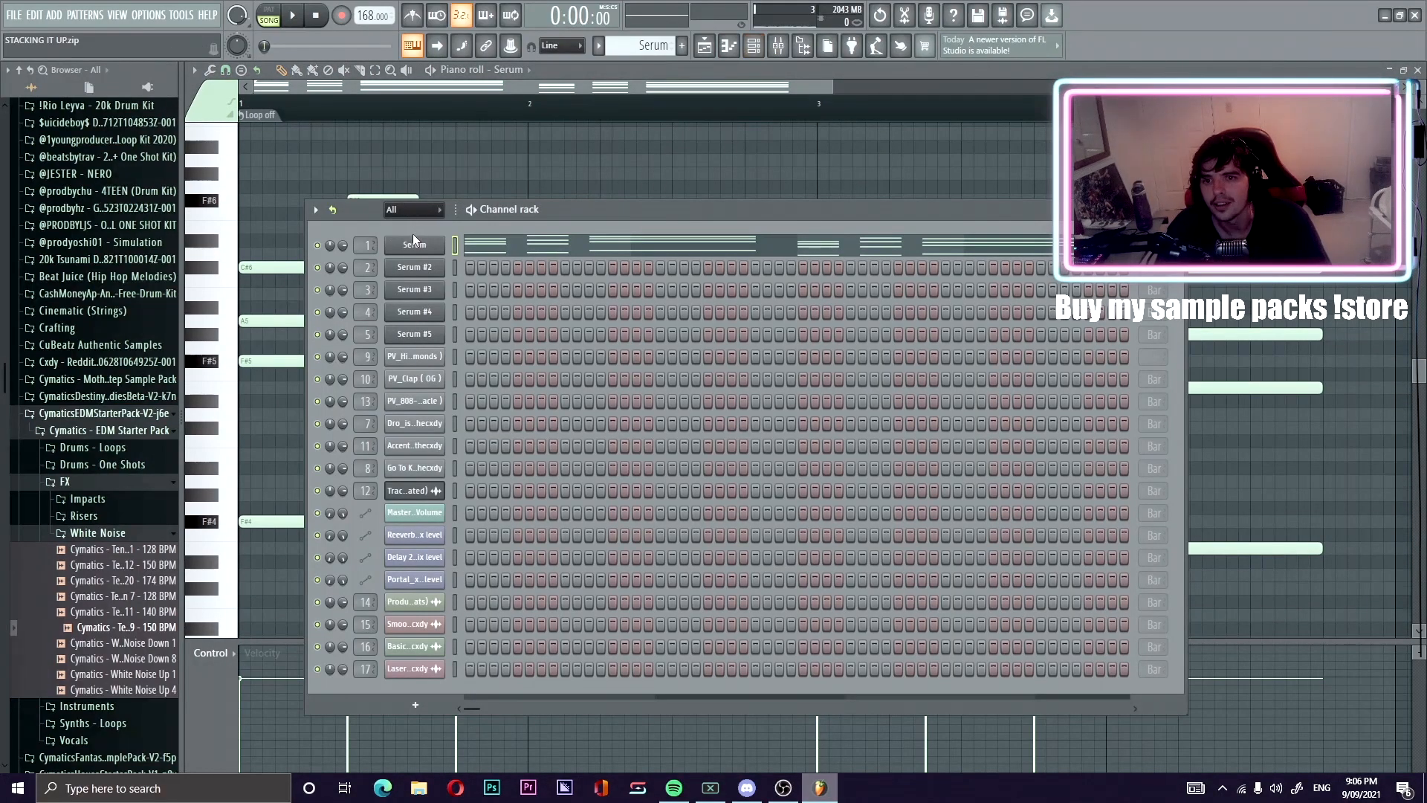
left_click(418, 245)
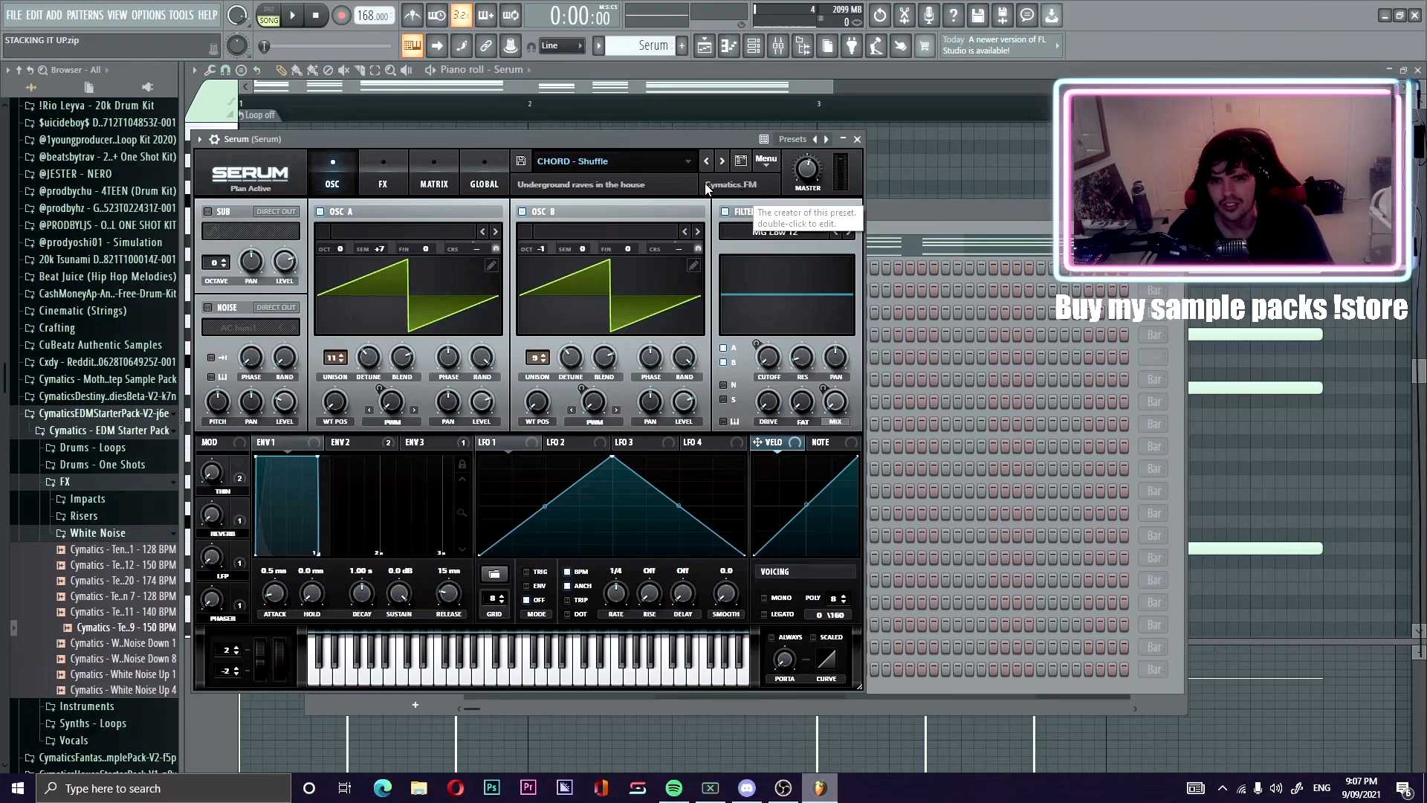
left_click(658, 167)
mouse_move(650, 301)
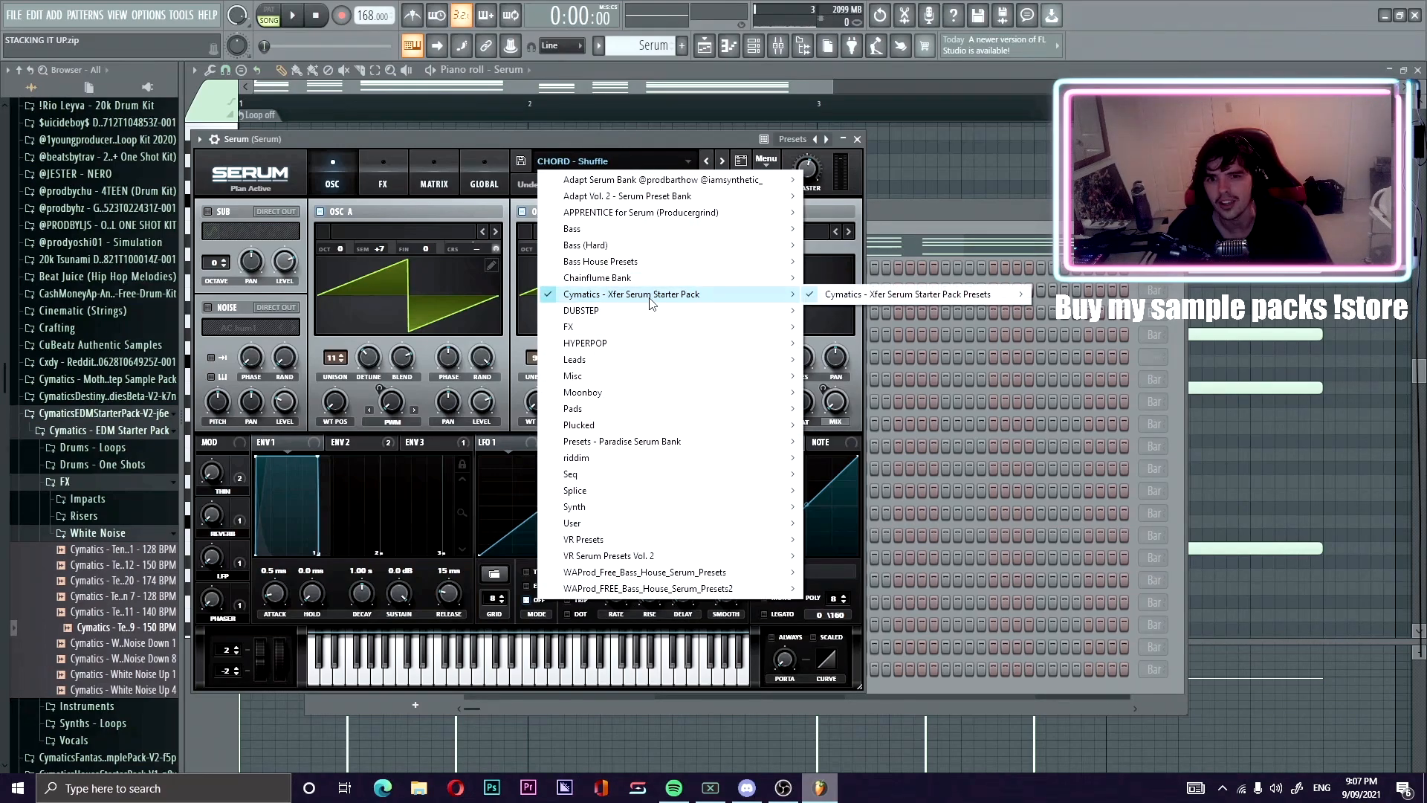
left_click(952, 165)
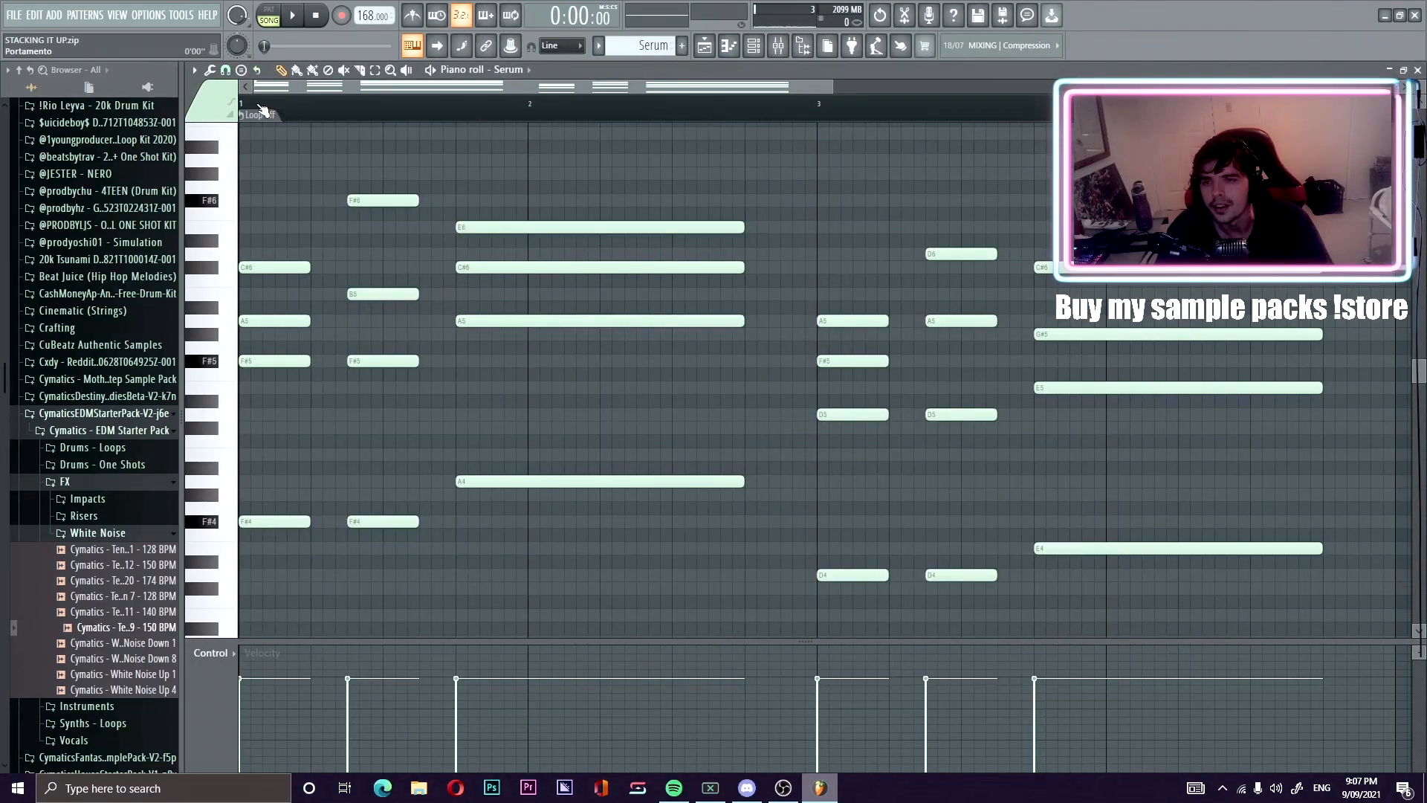
Switch playback to pattern mode and listen to the Serum chord progression through its last chord.
left_click(272, 15)
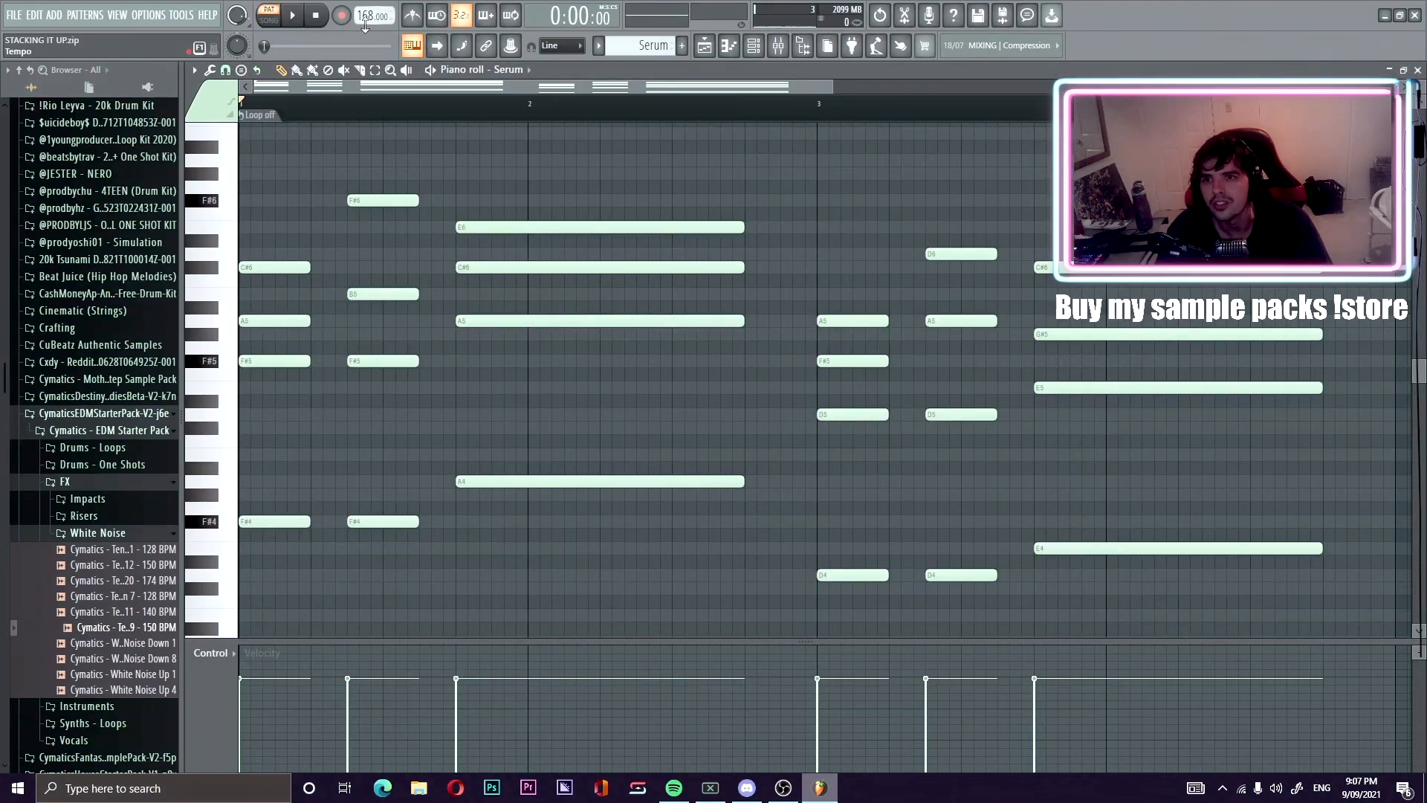
left_click(298, 21)
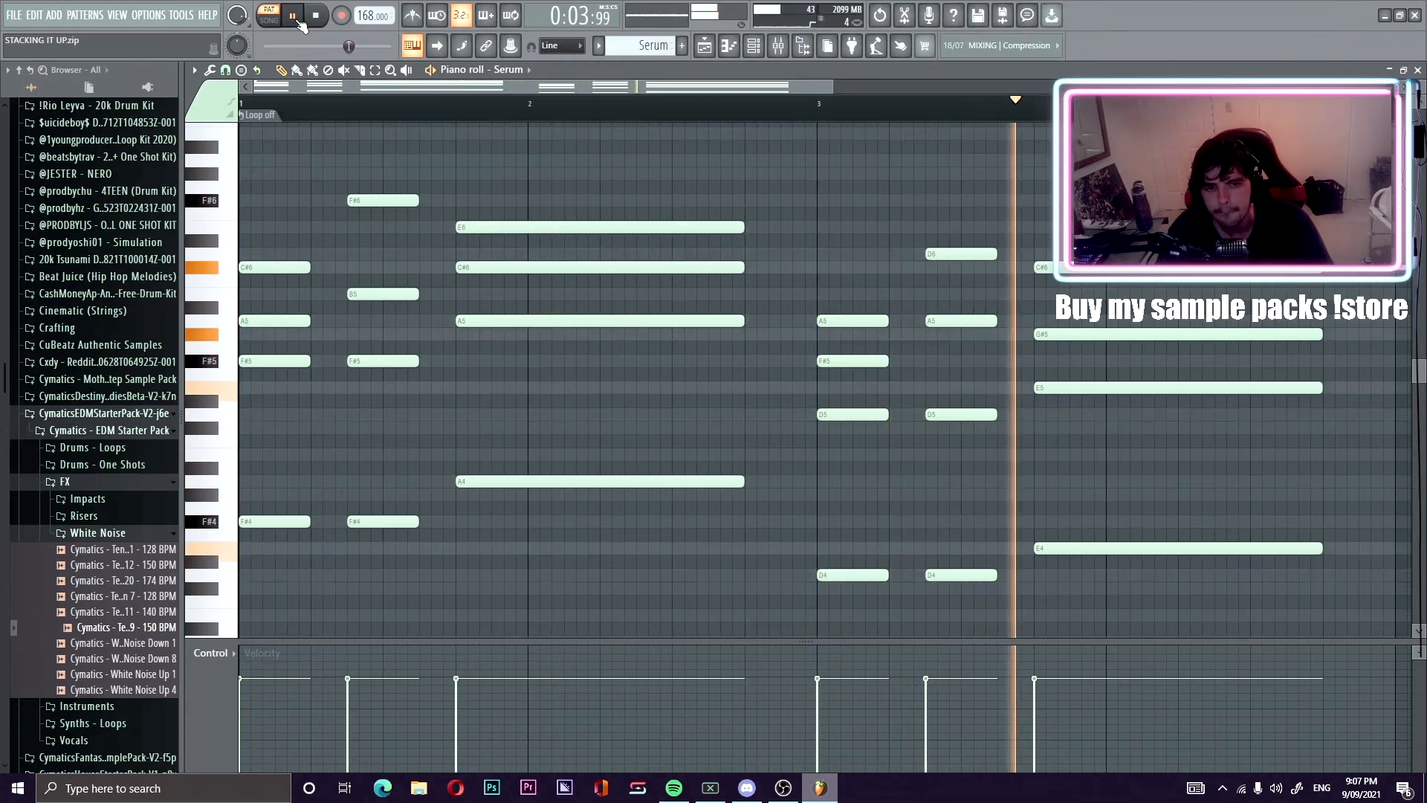
left_click(296, 18)
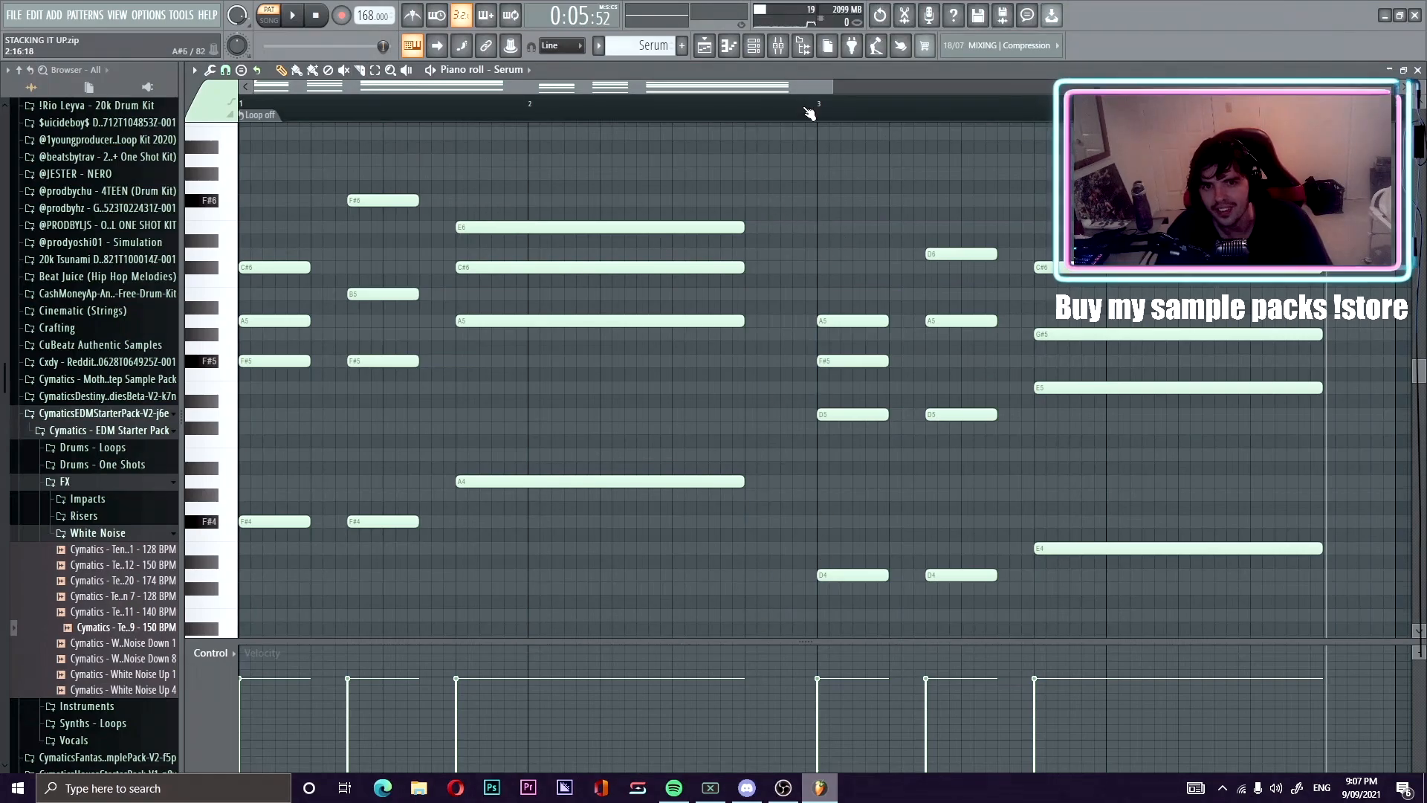
left_click_drag(786, 89, 1016, 104)
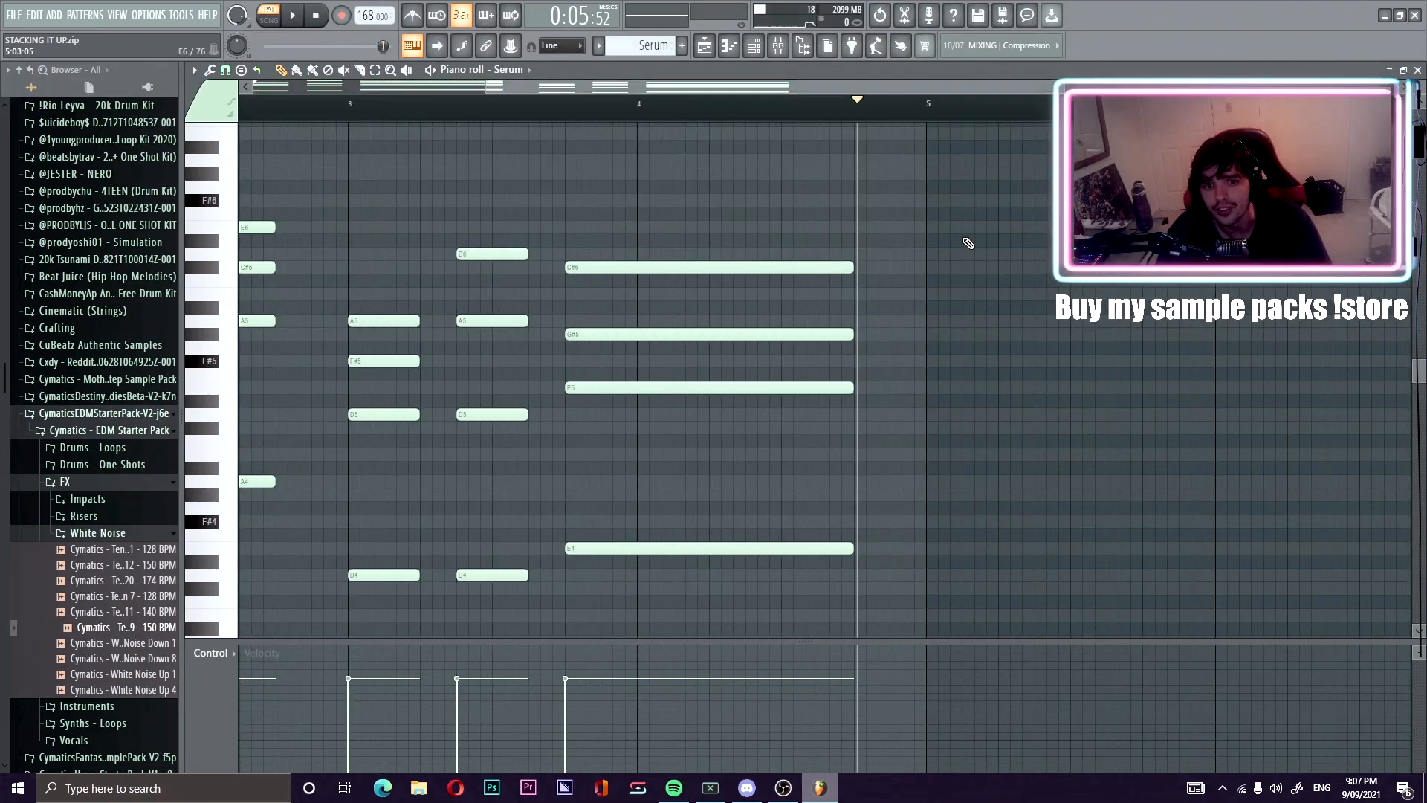
left_click_drag(692, 89, 490, 88)
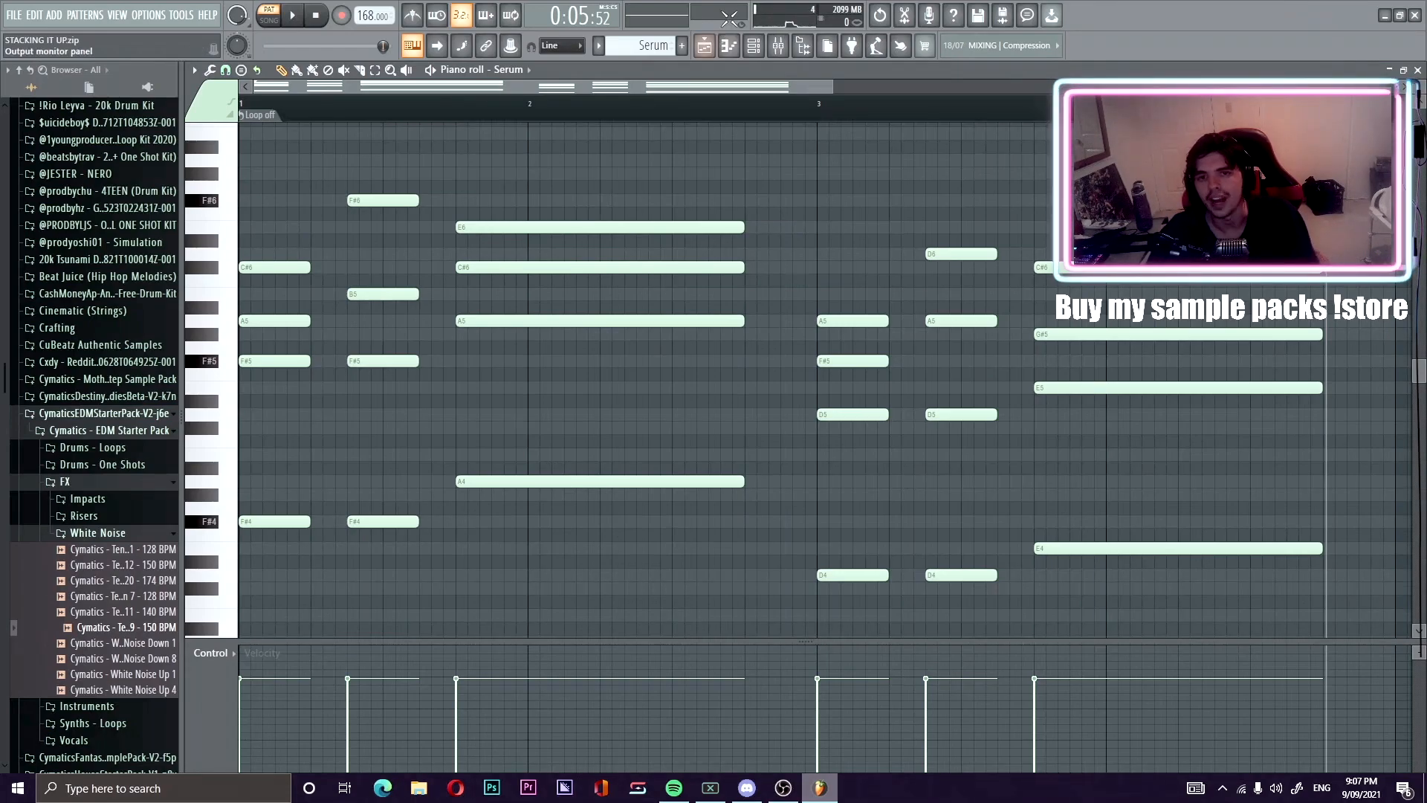
Select the Serum #2 pattern and check the bass preset loaded in its Serum #2 synth.
left_click(753, 45)
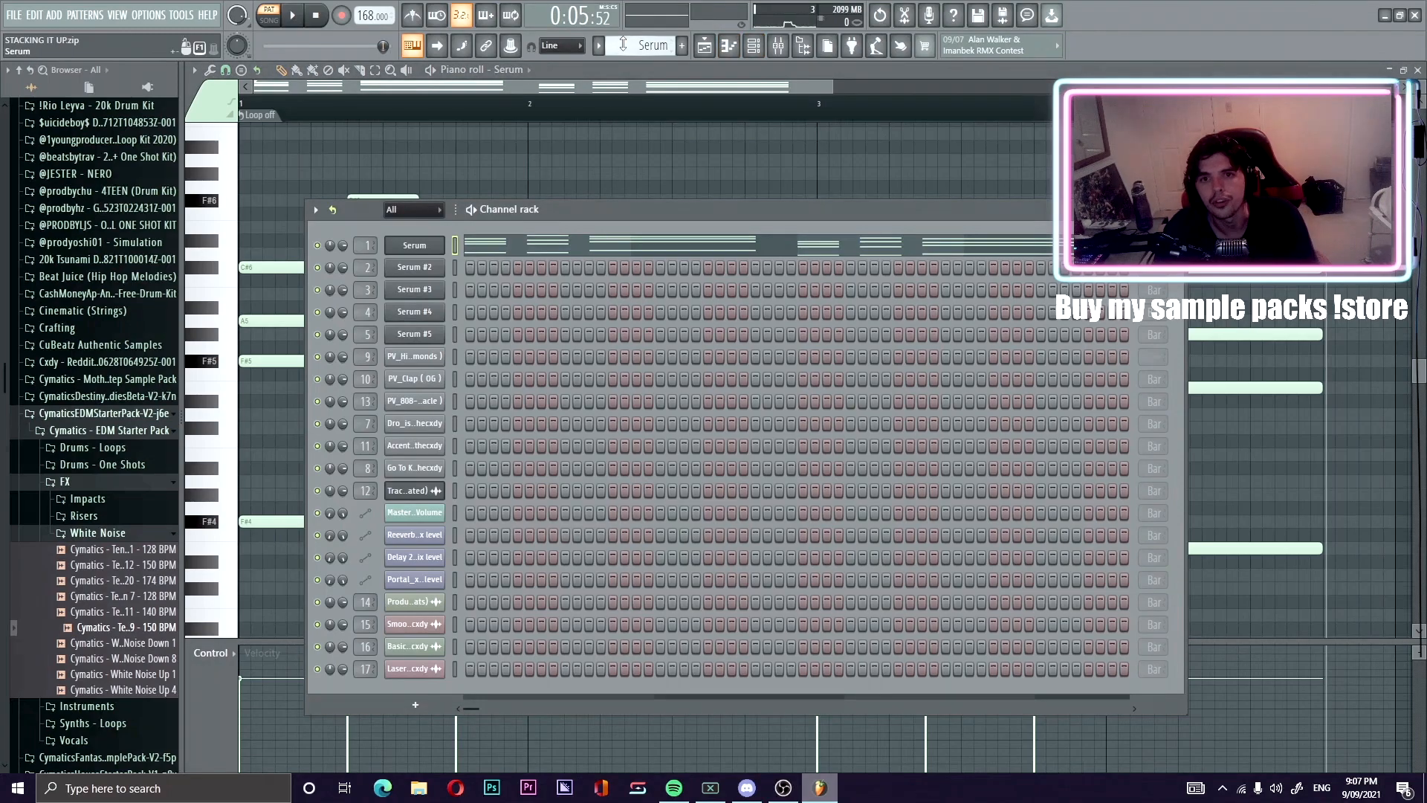
scroll(623, 45, "down", 1)
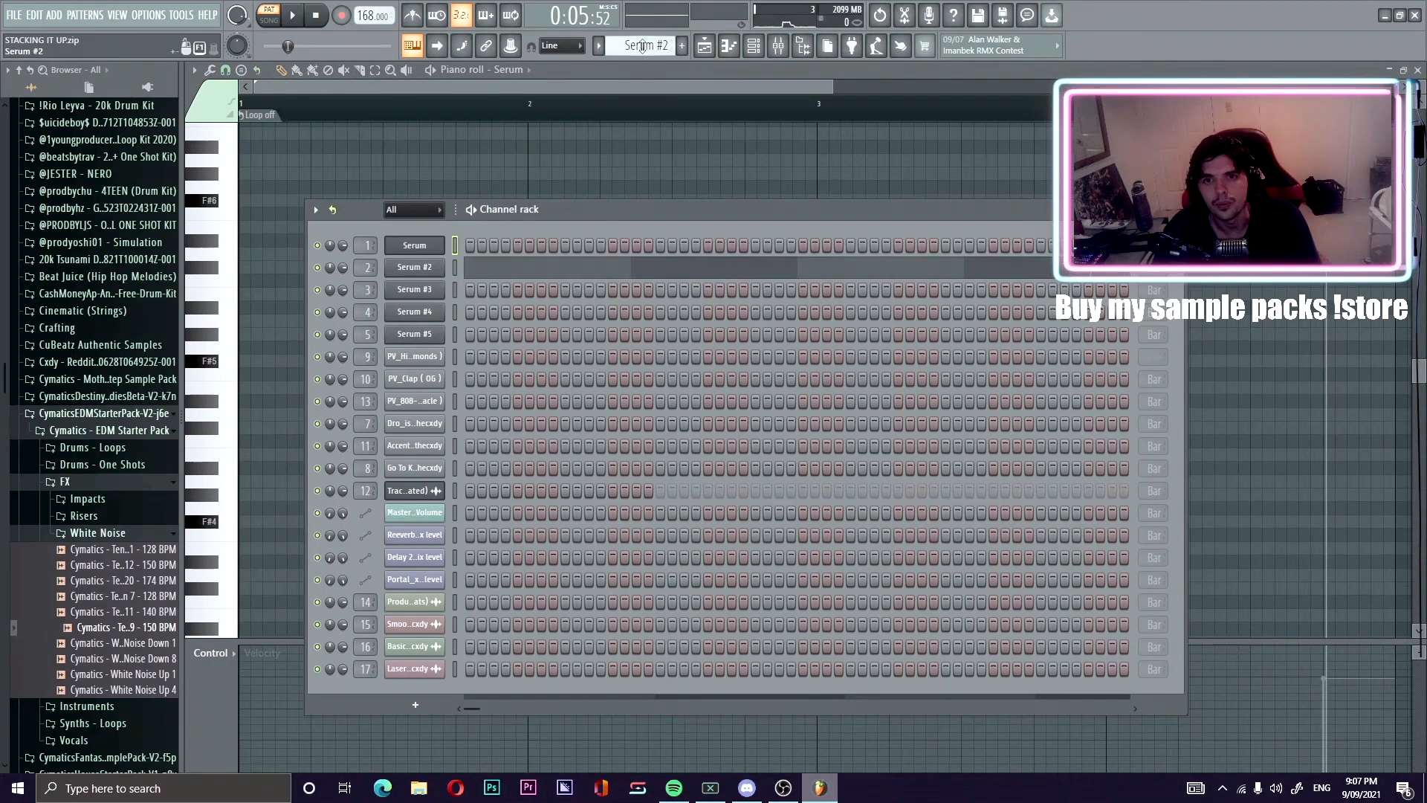
scroll(643, 45, "down", 1)
scroll(642, 45, "up", 1)
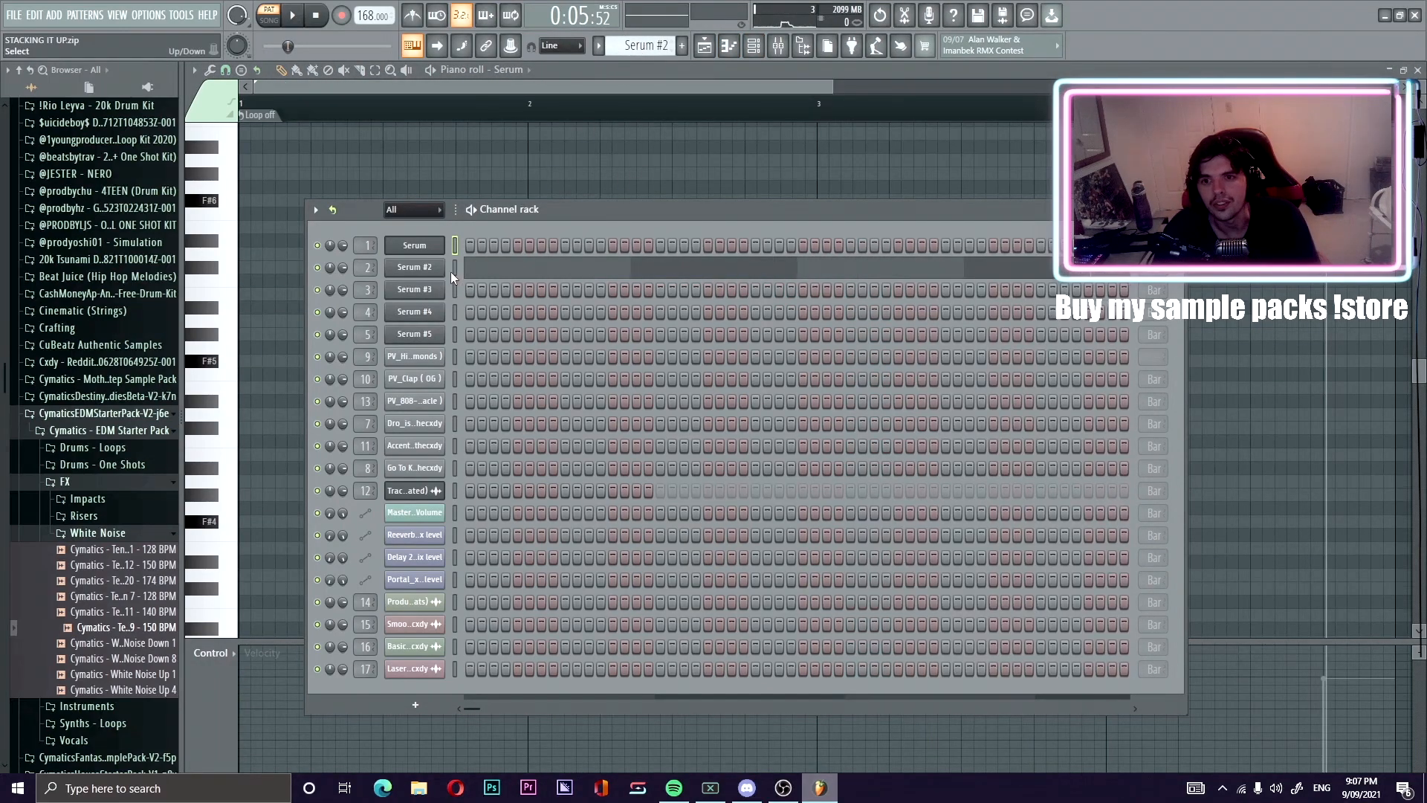
left_click(428, 266)
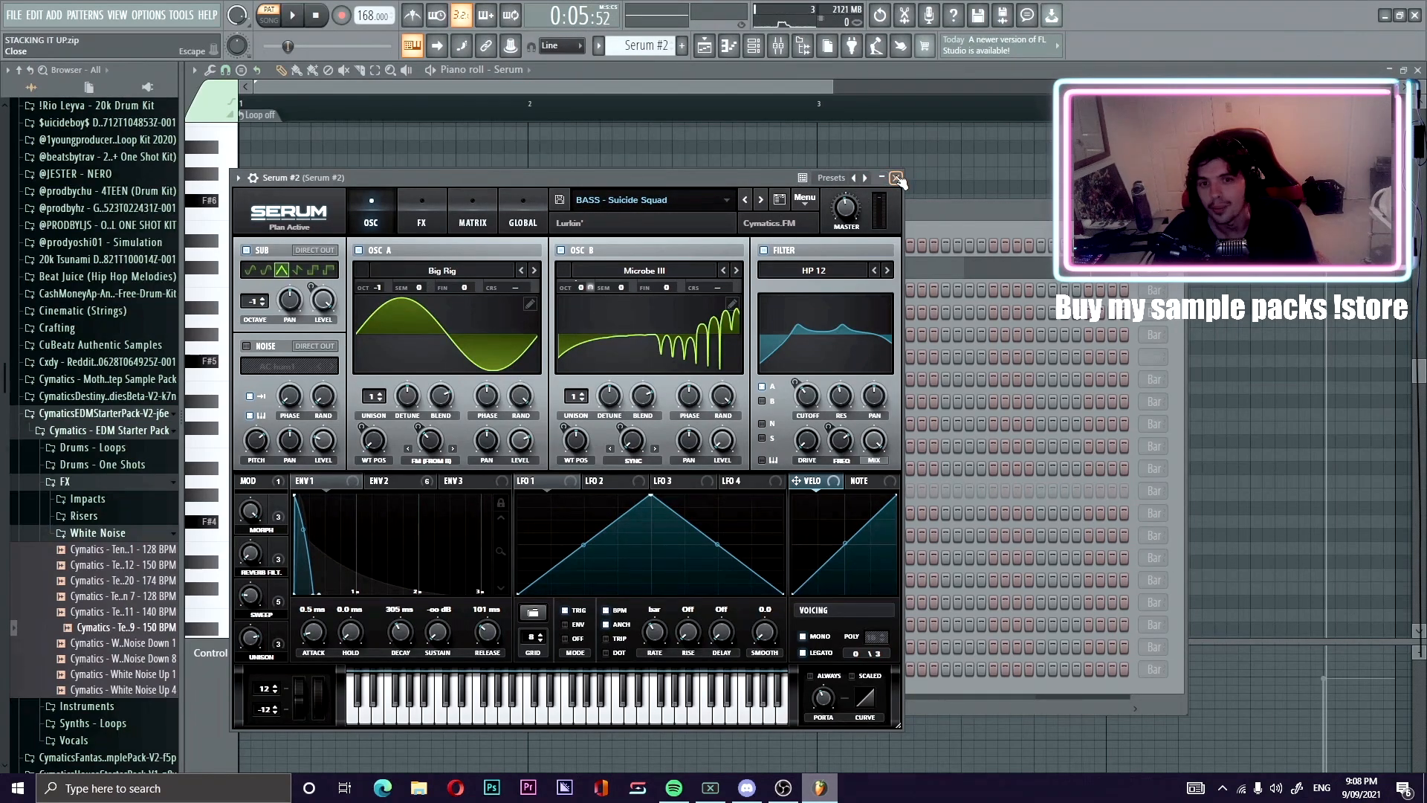
left_click(897, 178)
Open the Serum #2 notes in the piano roll and play the single note at the end of bar 4.
left_click(835, 265)
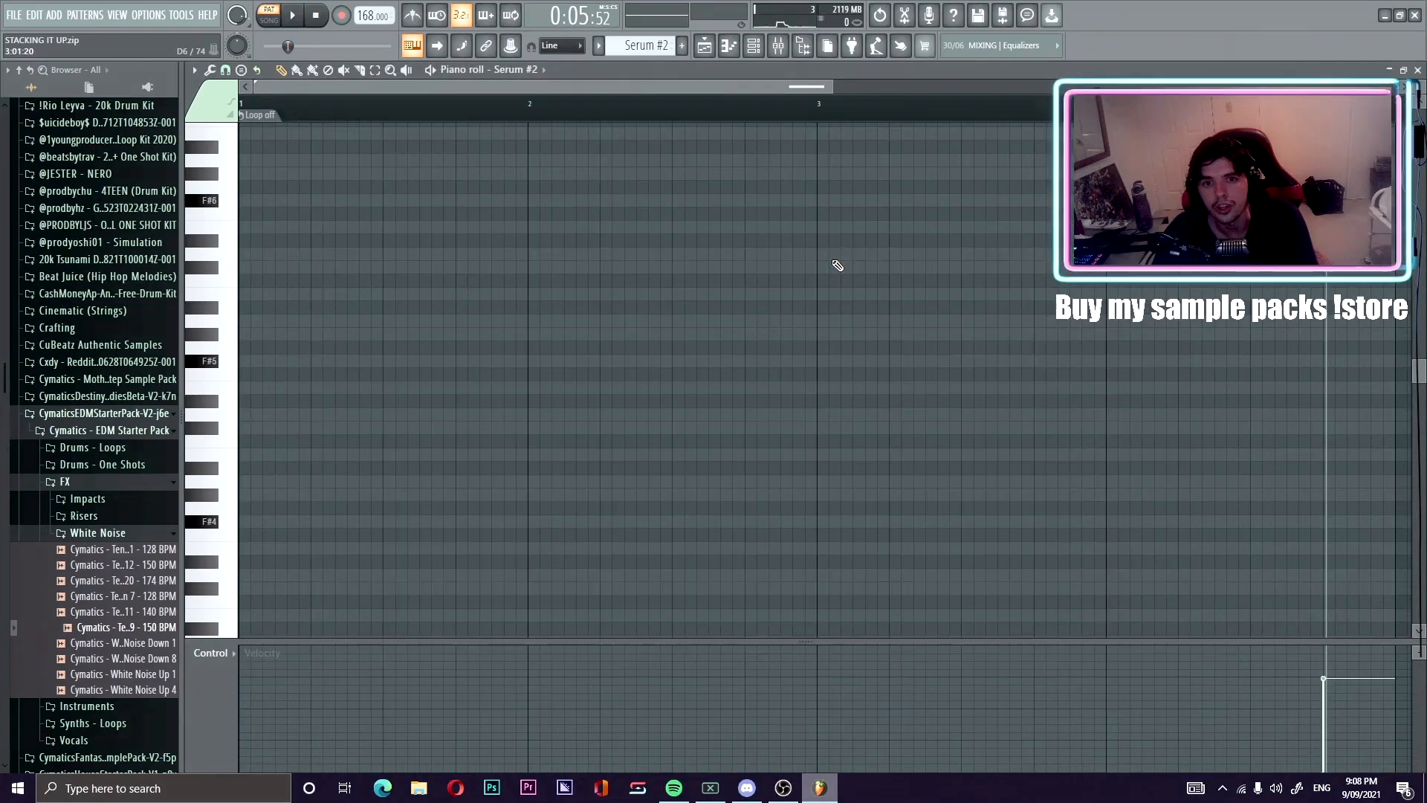
left_click_drag(832, 87, 1402, 87)
scroll(1019, 313, "down", 7)
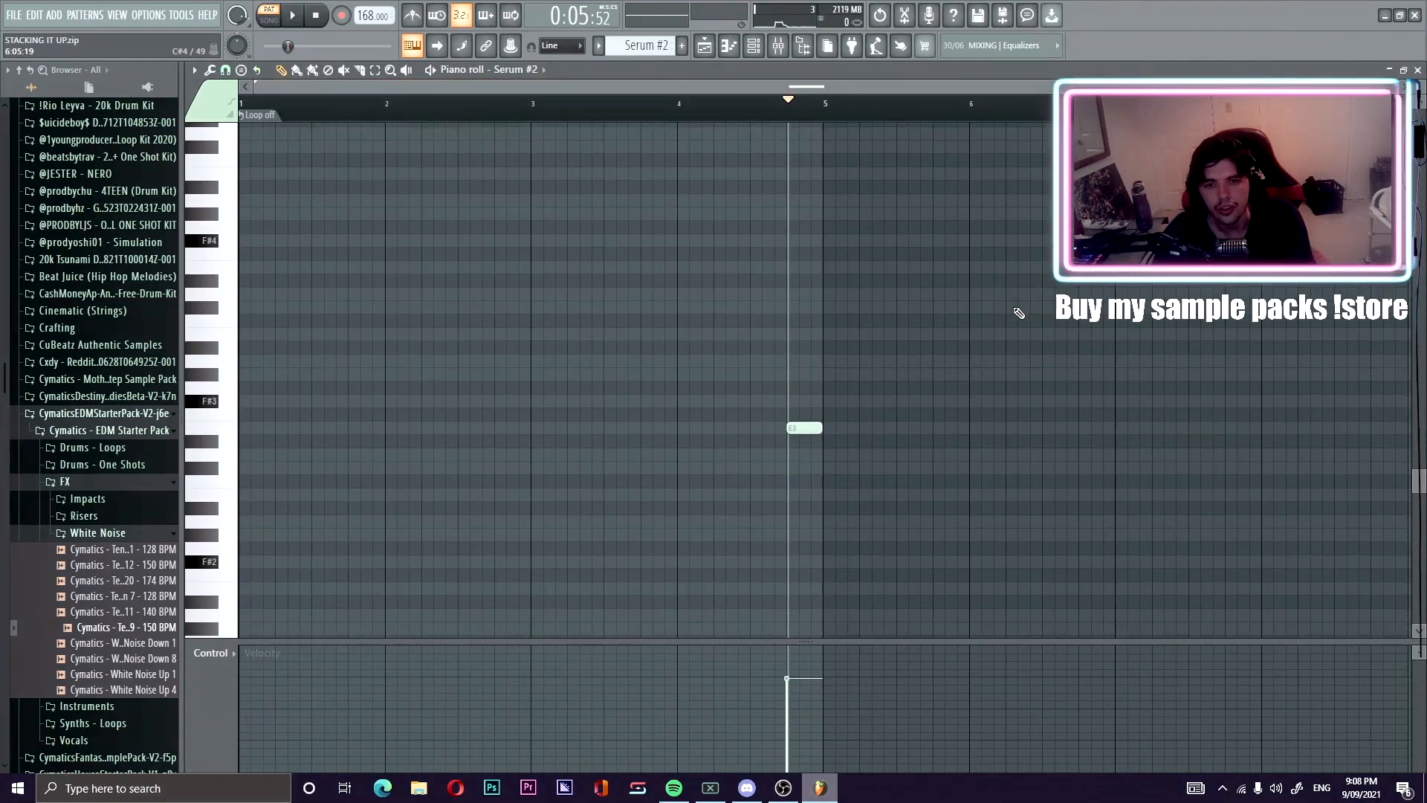
left_click(759, 106)
key("space")
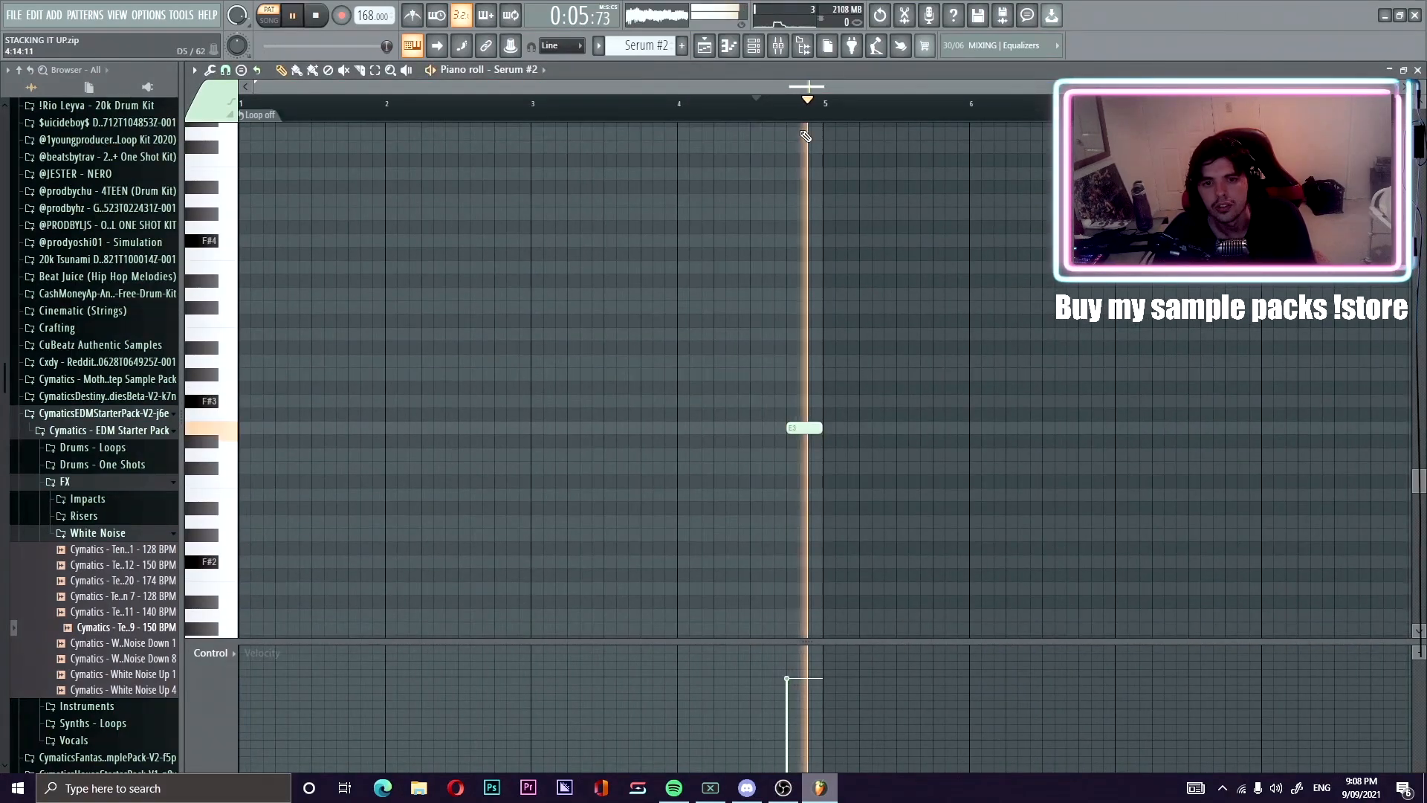
key("space")
Select the Serum #3 pattern and check the preset loaded in its Serum #3 synth.
key("F6")
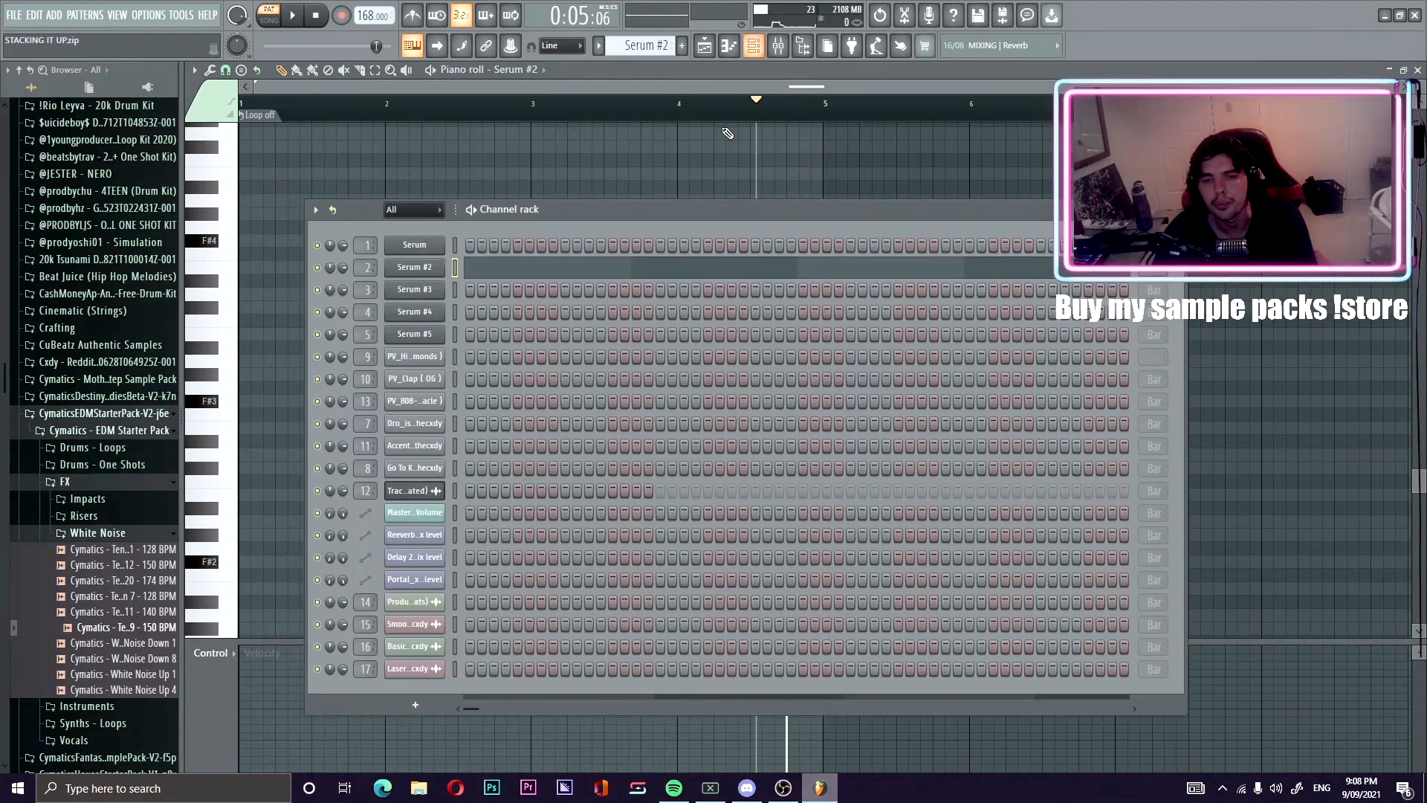
scroll(631, 45, "down", 1)
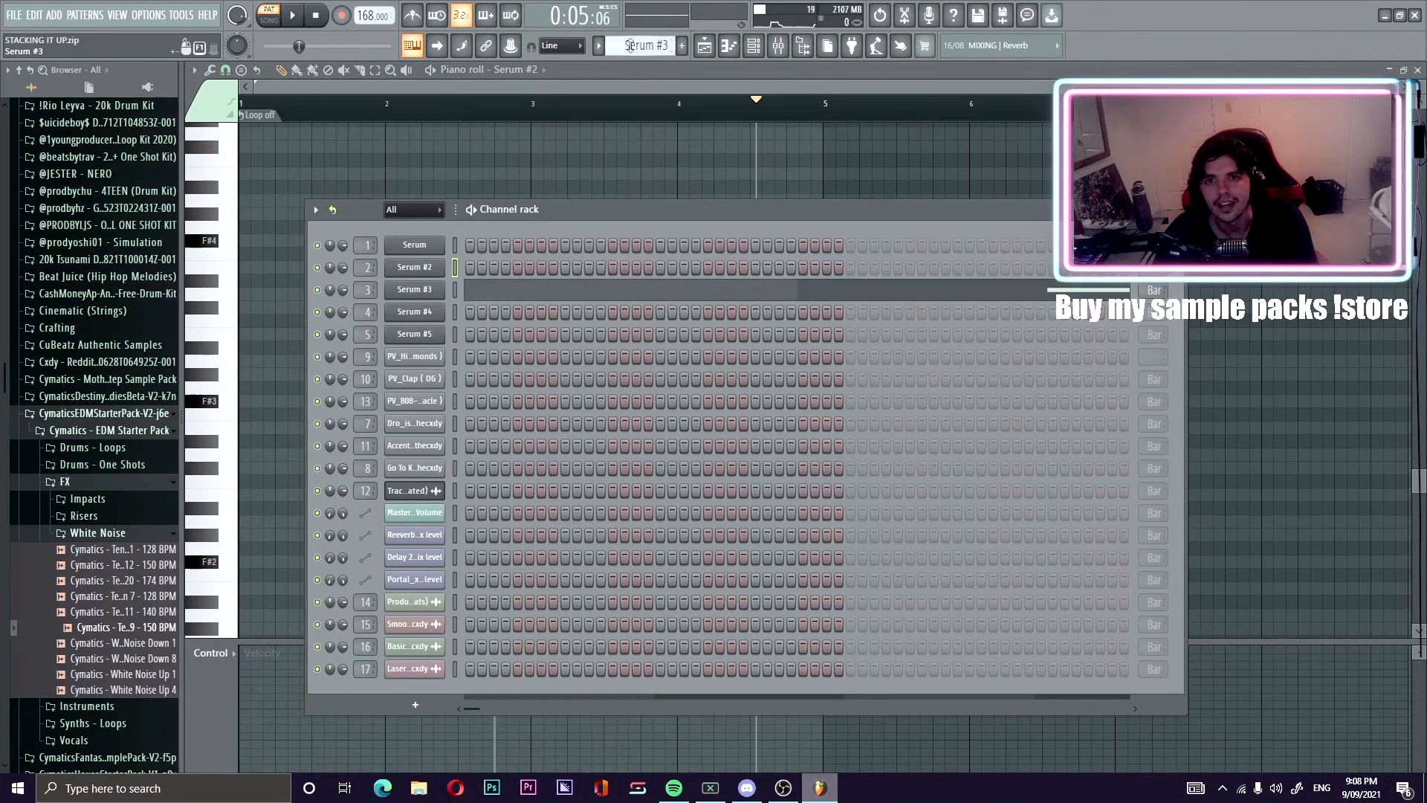
left_click(434, 294)
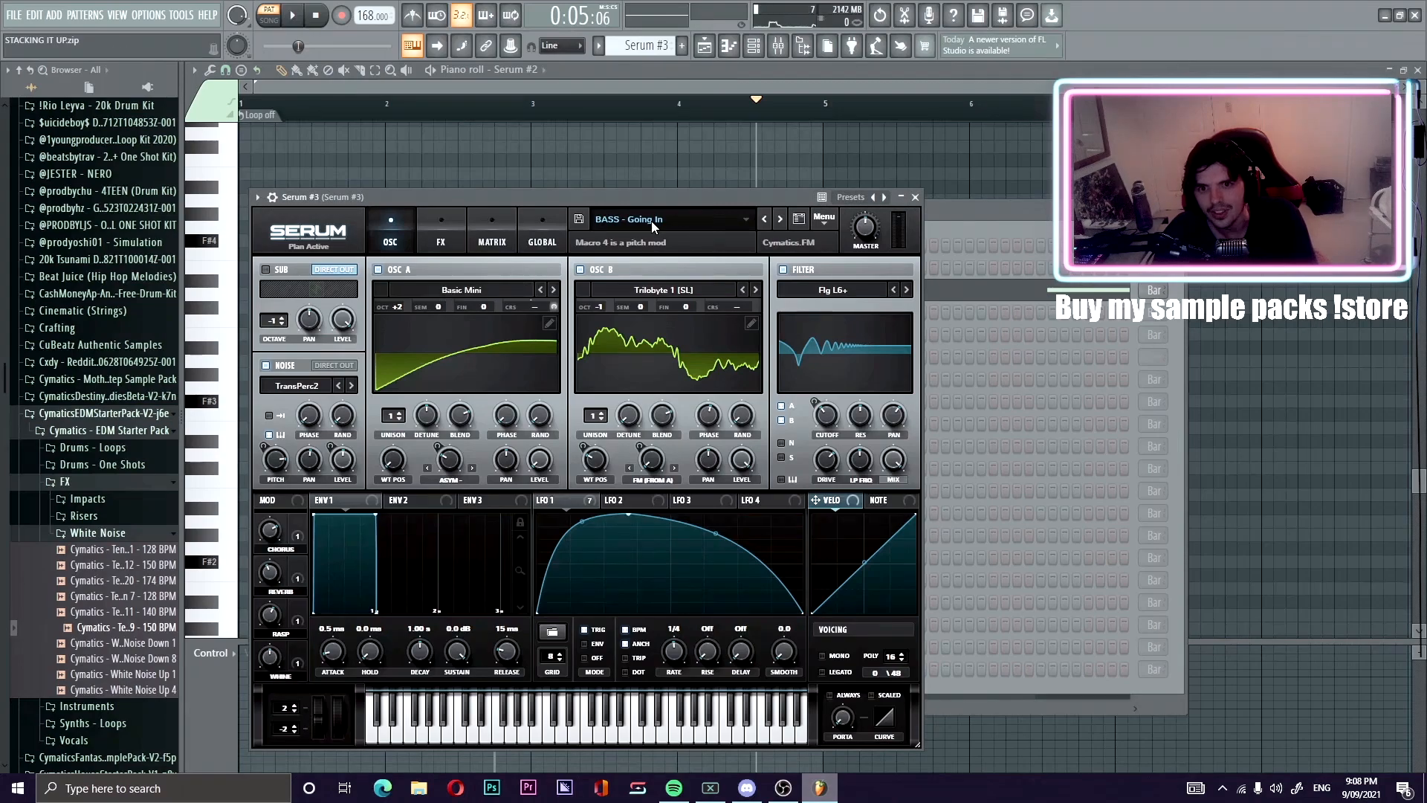
left_click(915, 197)
Open the Serum #3 notes in the piano roll and play the single note at the end of bar 2.
left_click(971, 300)
left_click(491, 123)
key("space")
key("space")
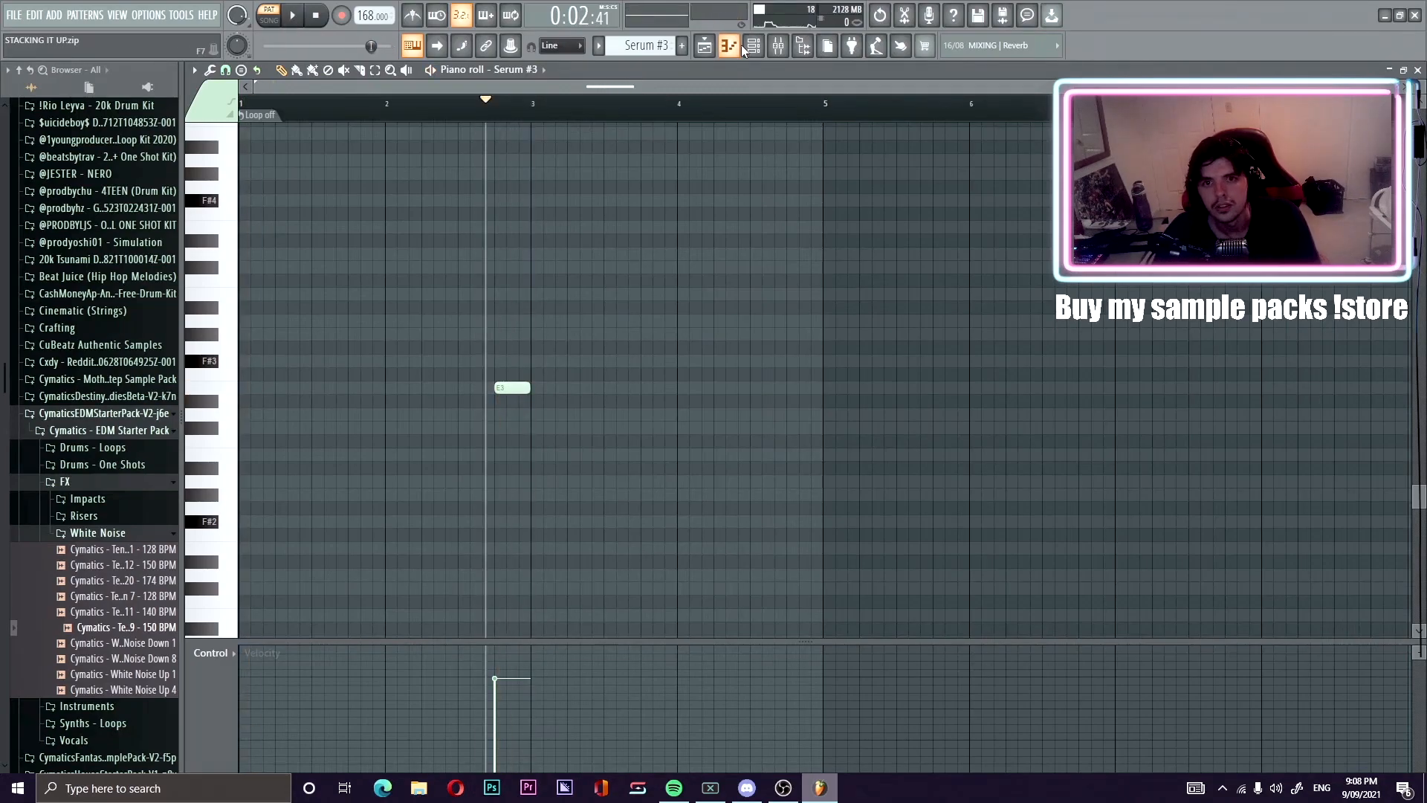
Select the Serum #4 pattern, open its notes in the piano roll and play the second descending phrase in bar 4.
left_click(761, 49)
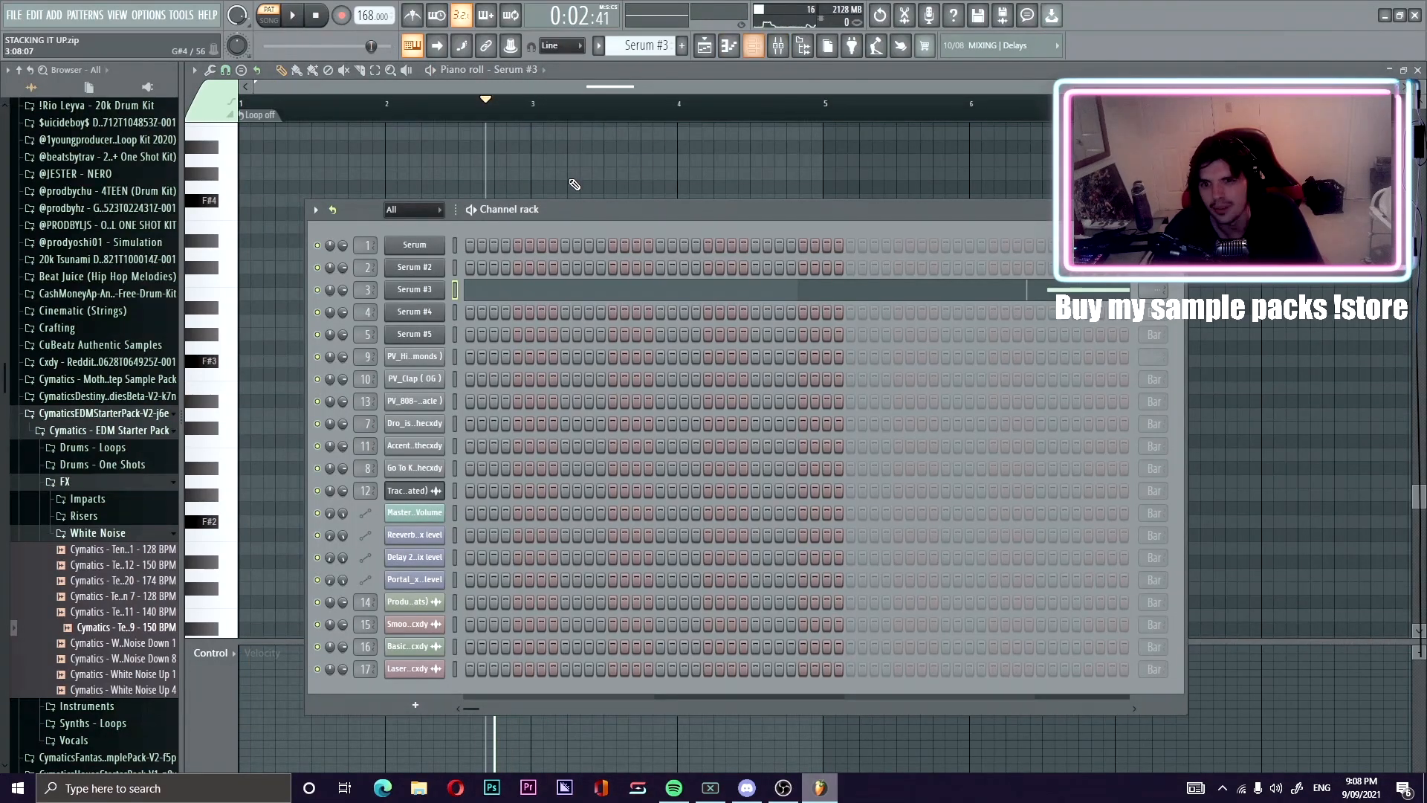
scroll(633, 46, "down", 1)
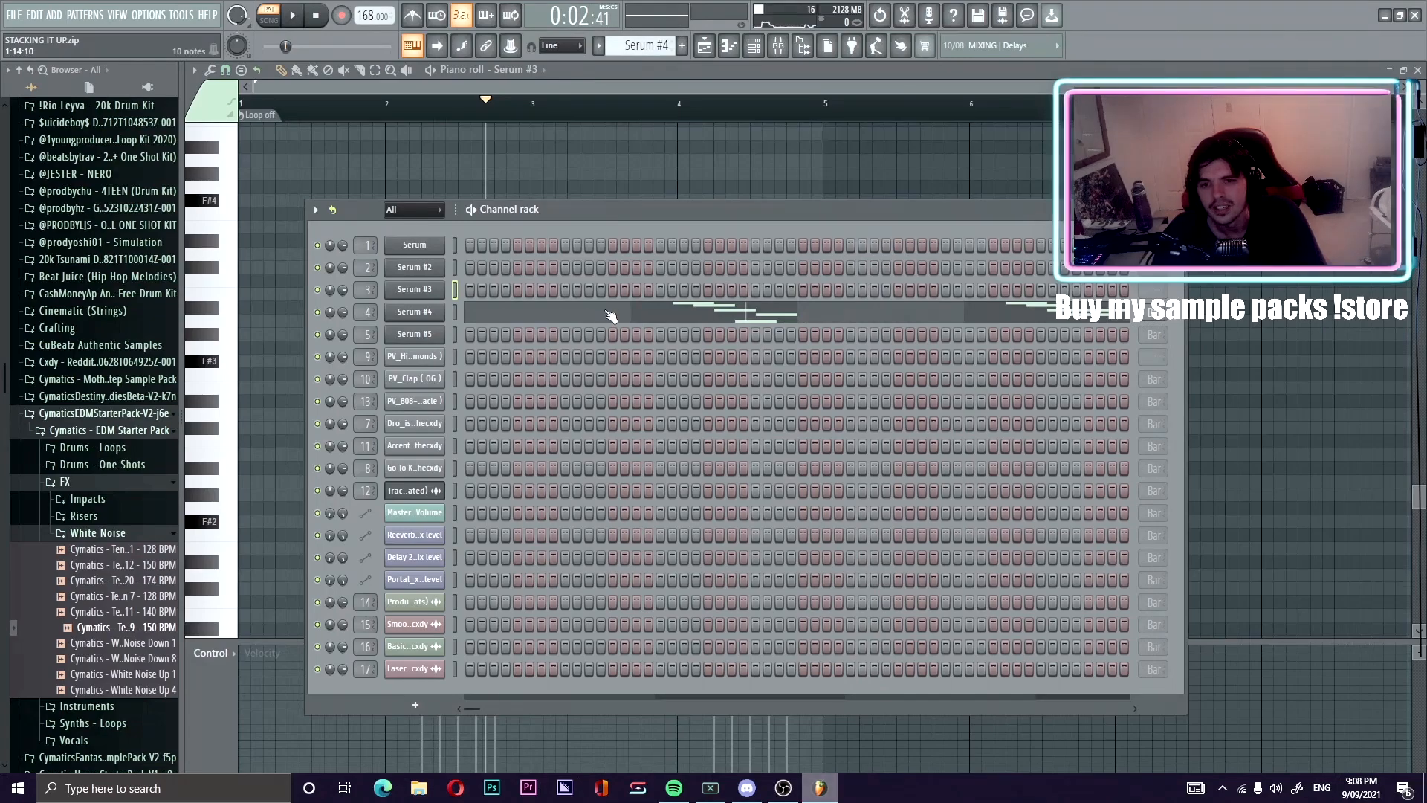
key("F6")
scroll(604, 290, "down", 4)
scroll(602, 286, "up", 16)
left_click(349, 116)
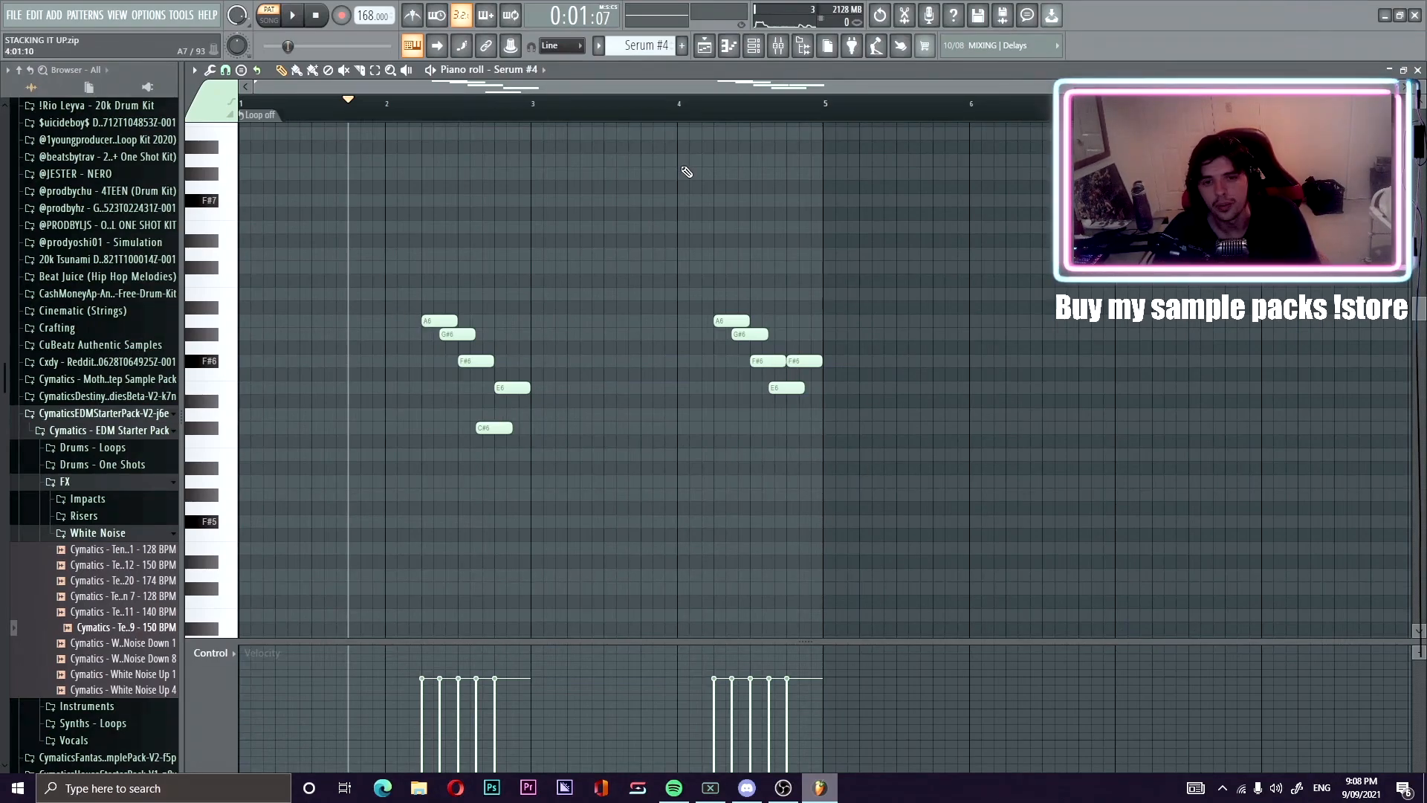
key("space")
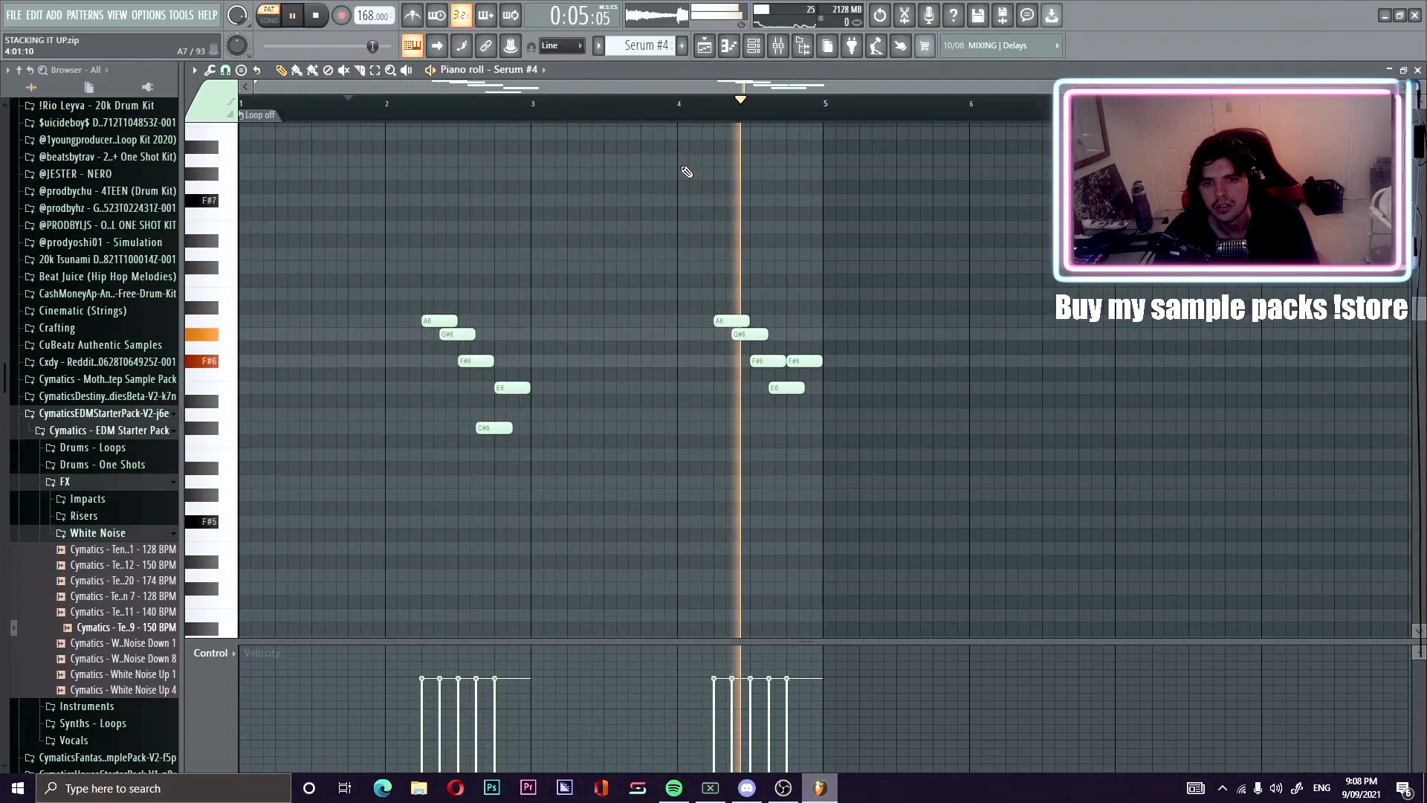
key("space")
Check the preset loaded in the Serum #4 synth and close the plugin.
key("F6")
left_click(420, 312)
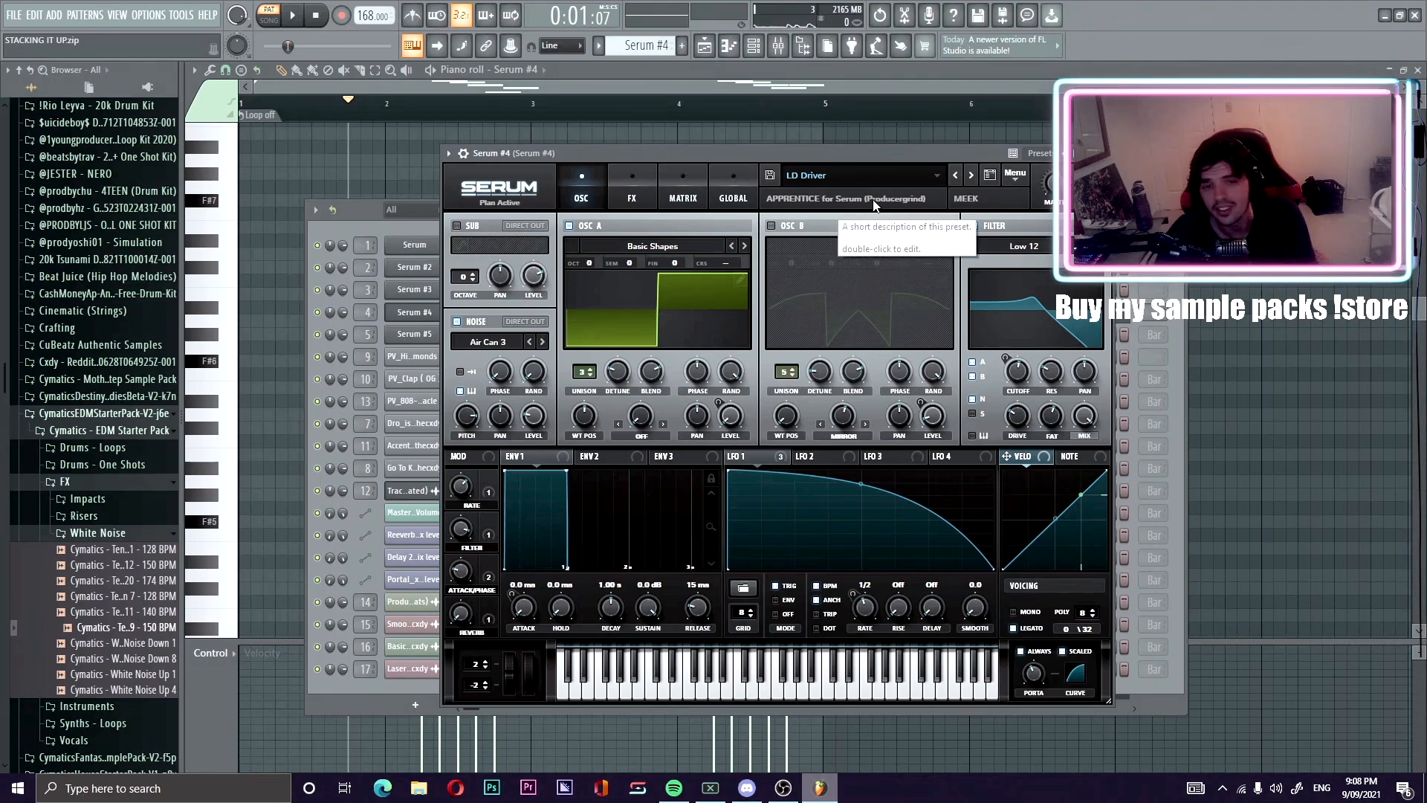
left_click(1231, 174)
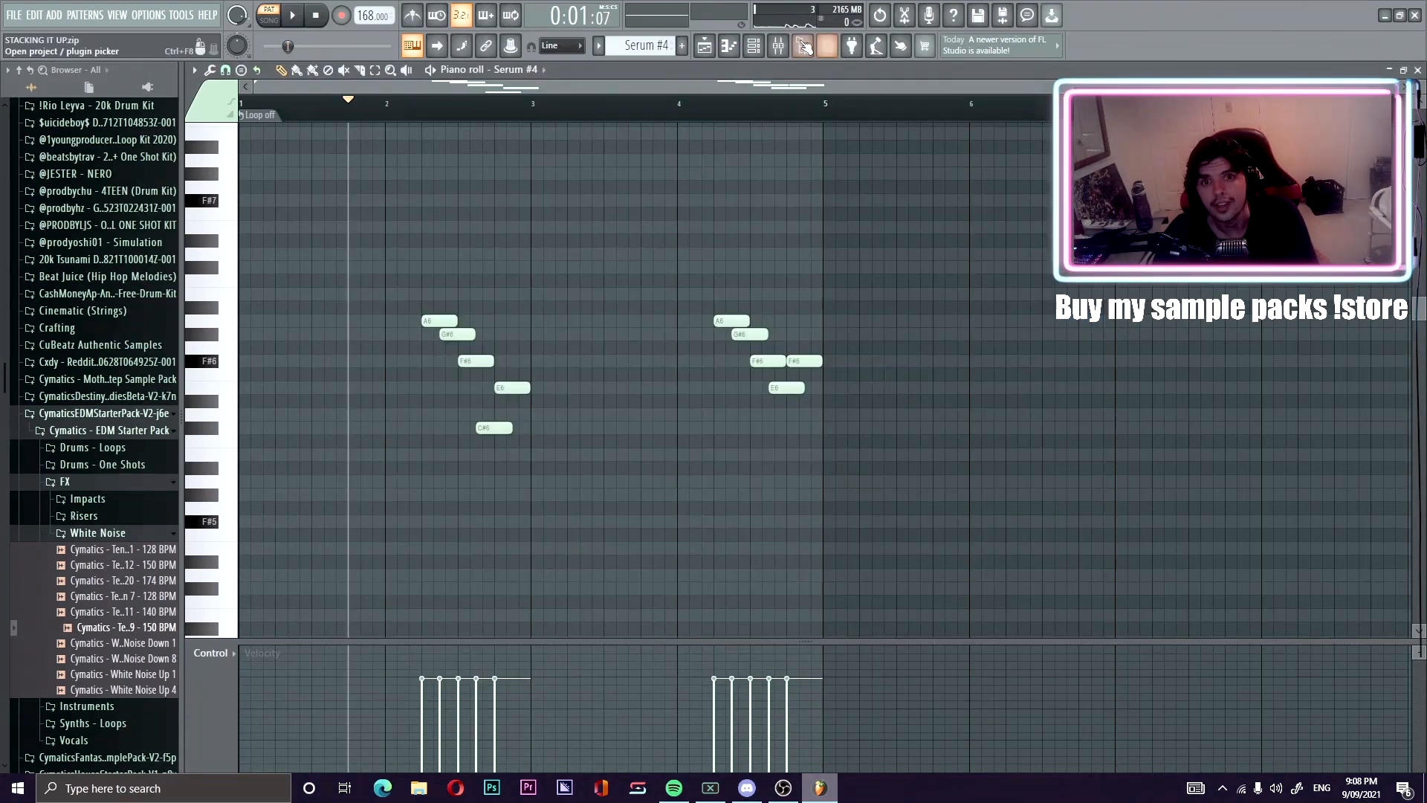
Select the Serum #5 pattern and examine its fast arpeggio notes up close in the piano roll.
left_click(753, 46)
left_click(598, 46)
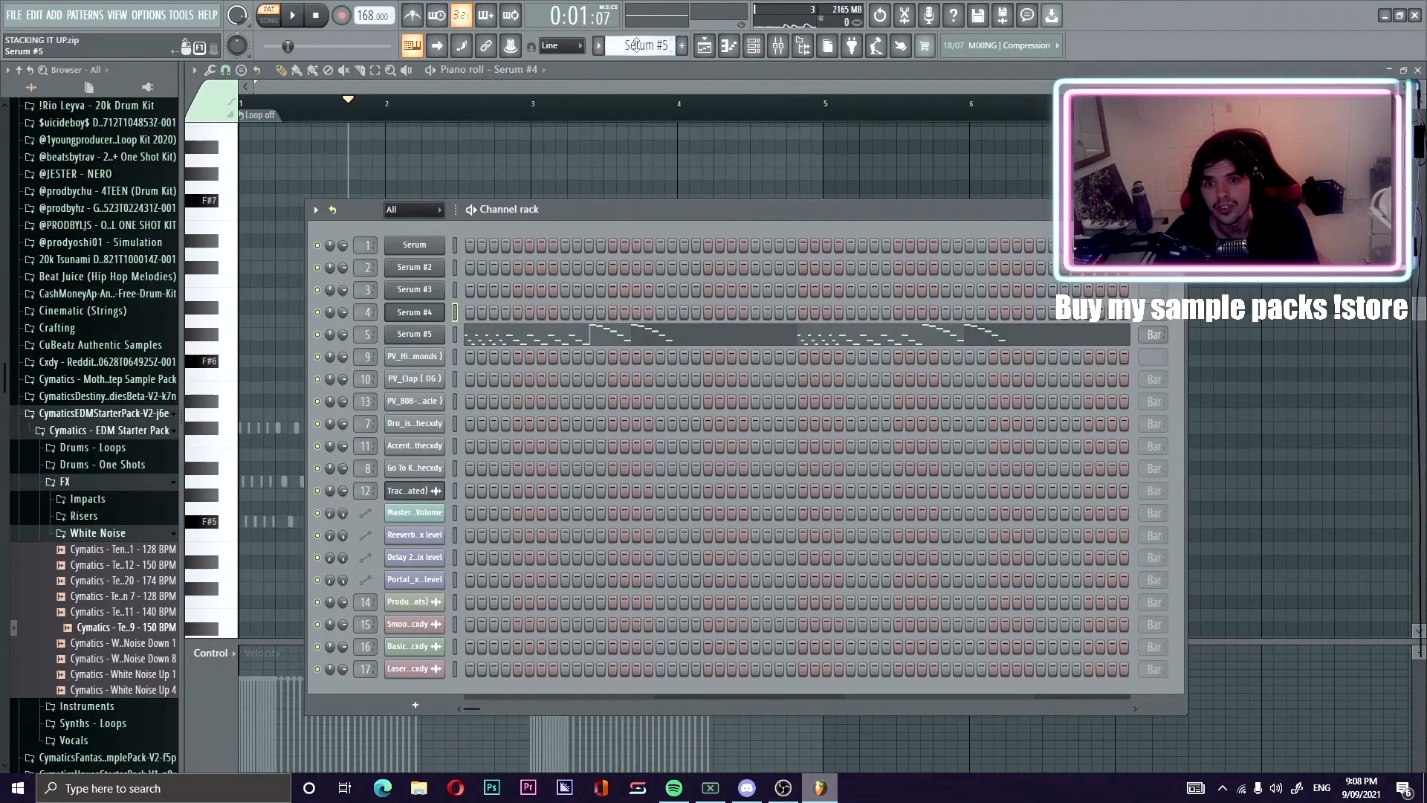
left_click(496, 341)
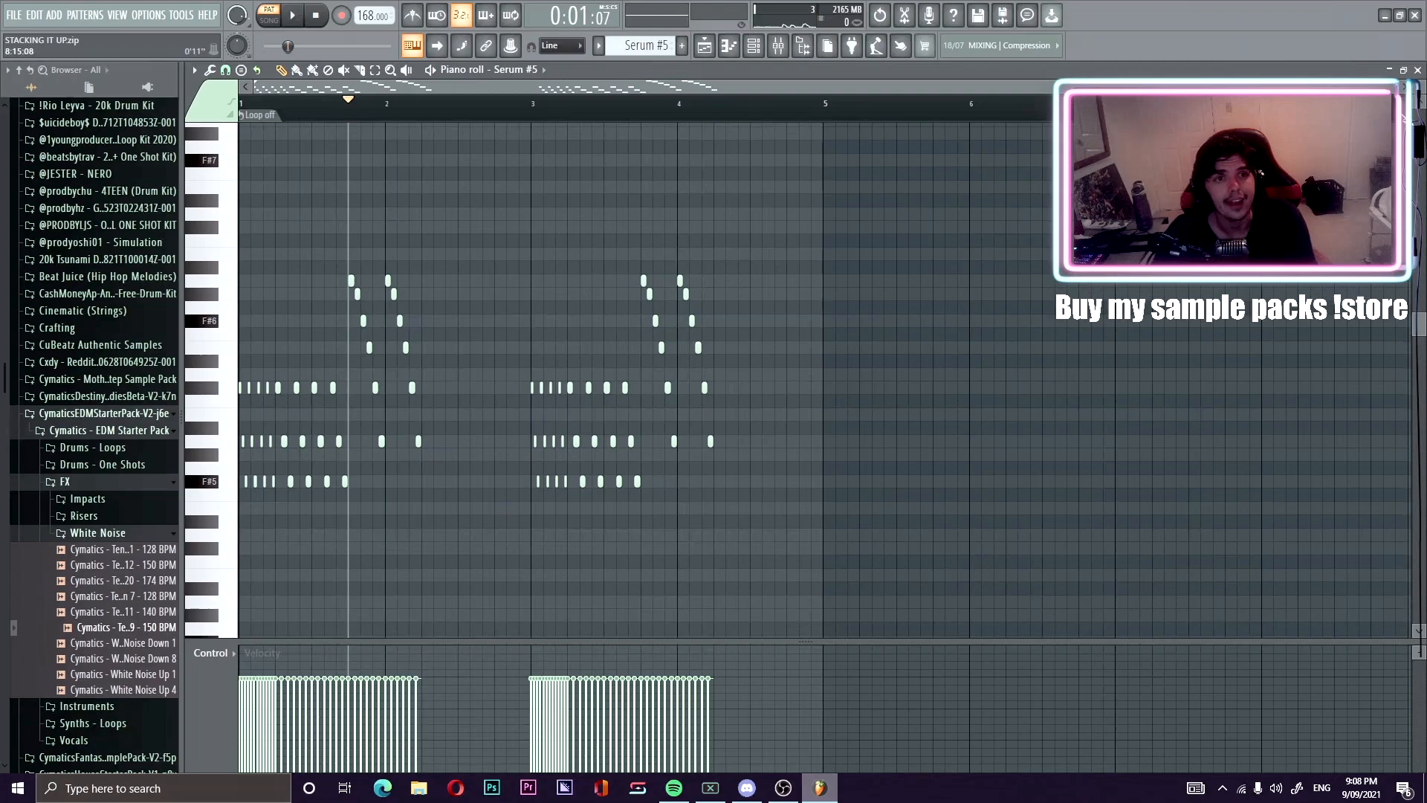
left_click_drag(1400, 90, 752, 114)
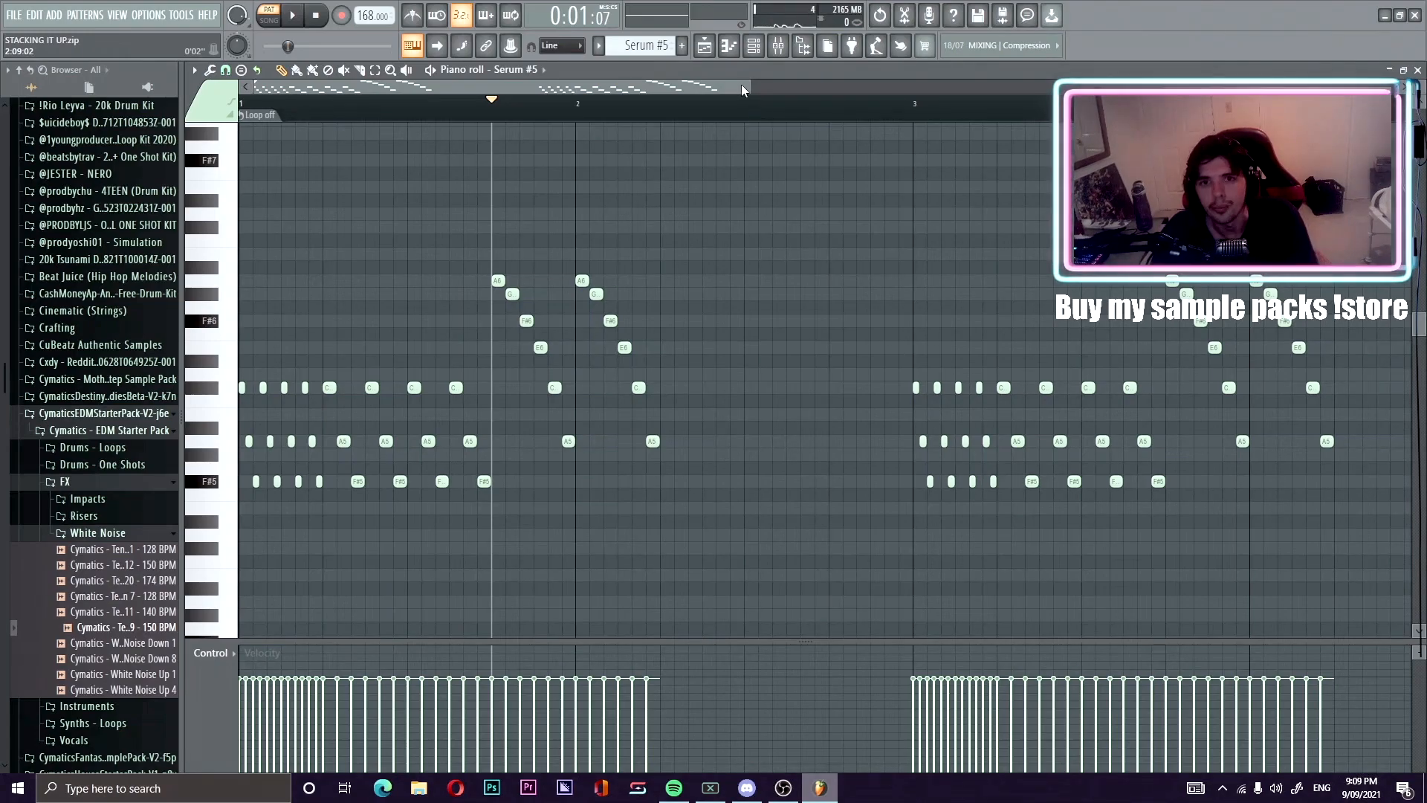
left_click_drag(747, 84, 629, 85)
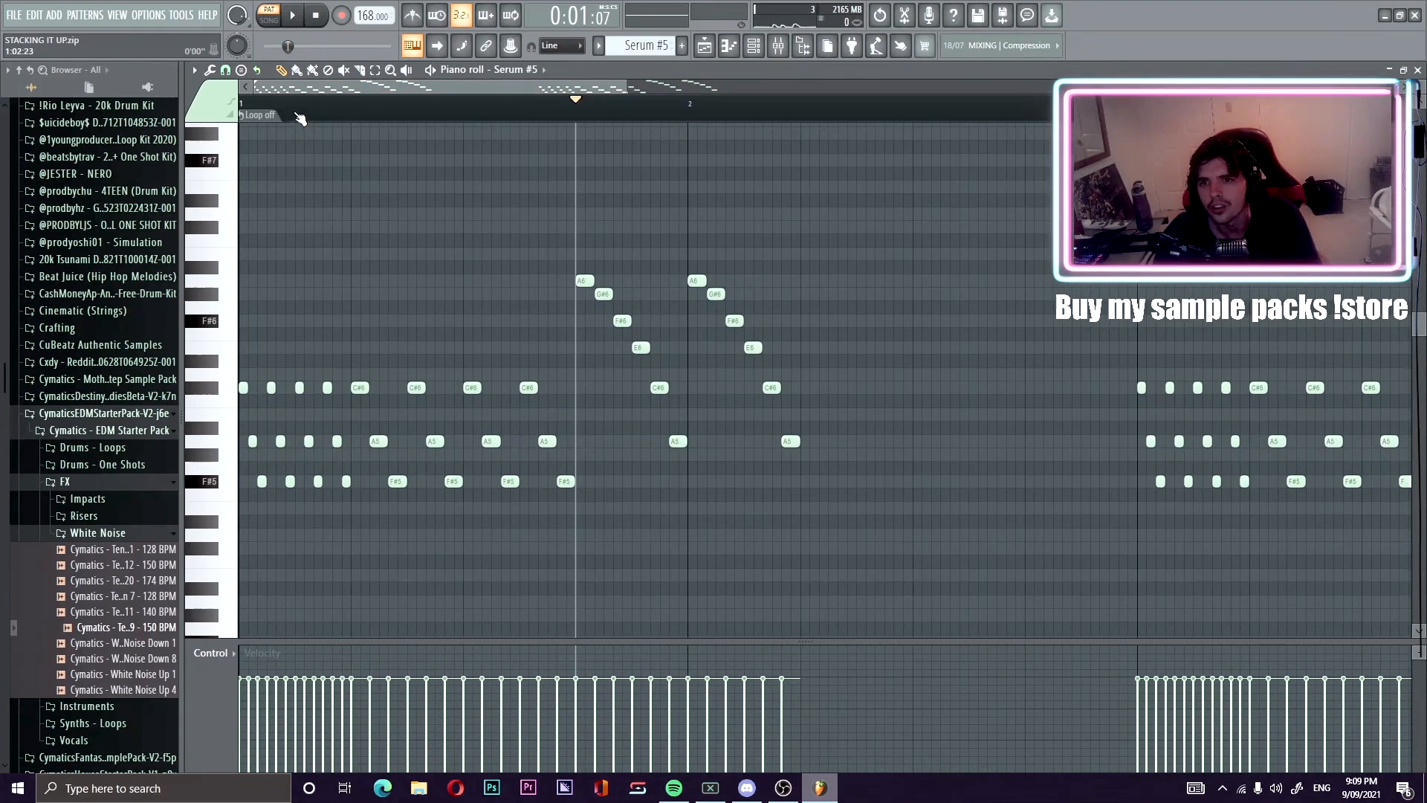
Play the Serum #5 pattern from bar 1 with the full four bars in view.
left_click_drag(300, 116, 216, 114)
left_click_drag(628, 87, 979, 108)
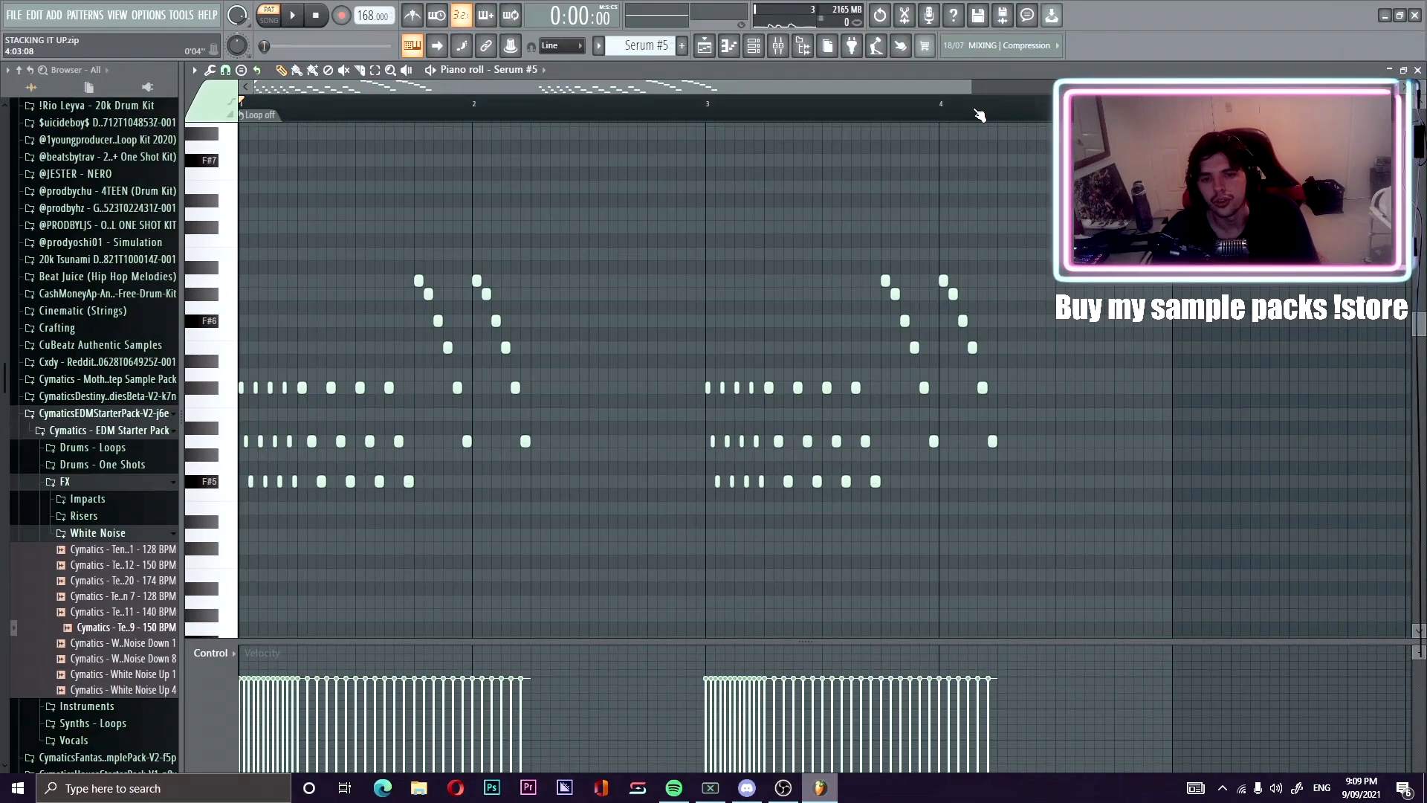
left_click_drag(970, 85, 808, 83)
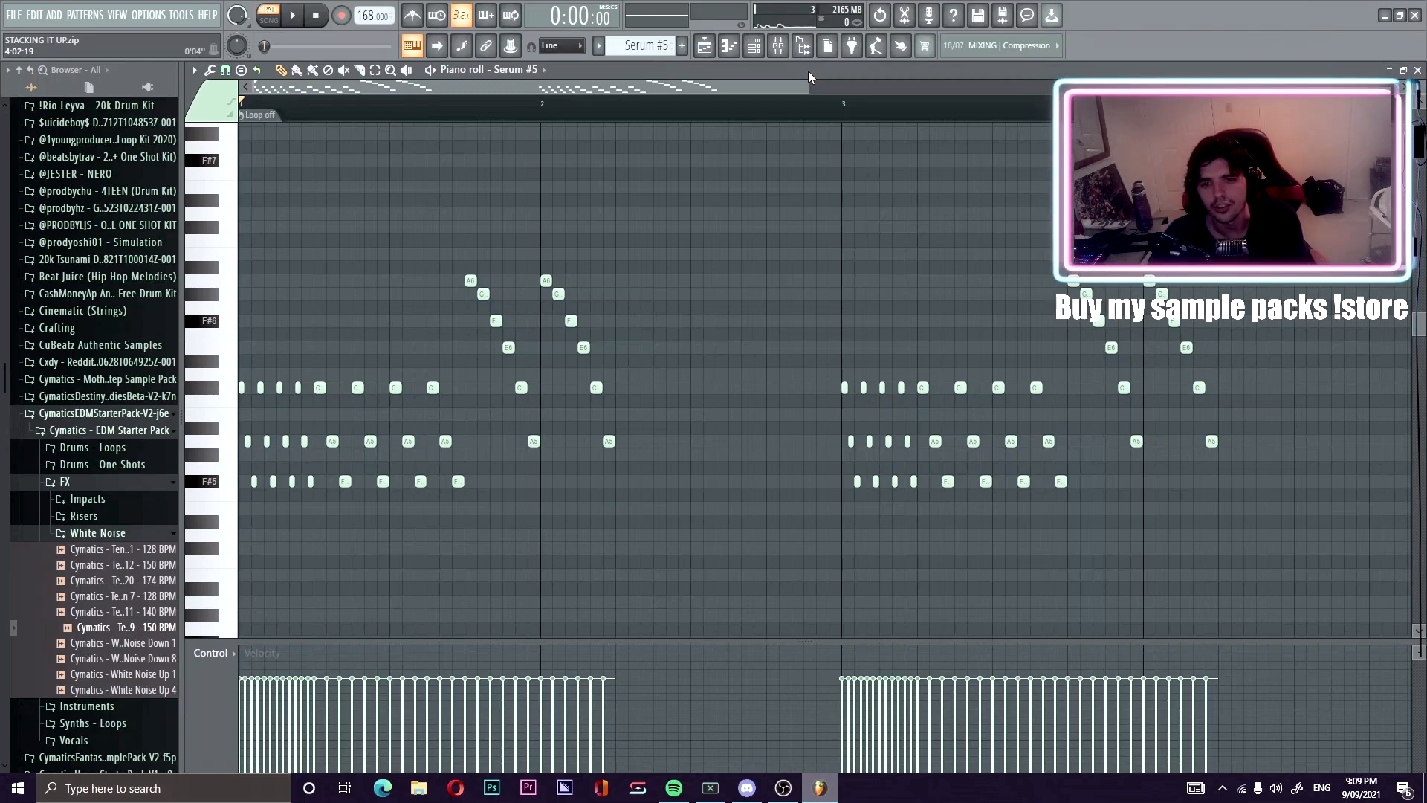
left_click_drag(810, 88, 996, 87)
key("space")
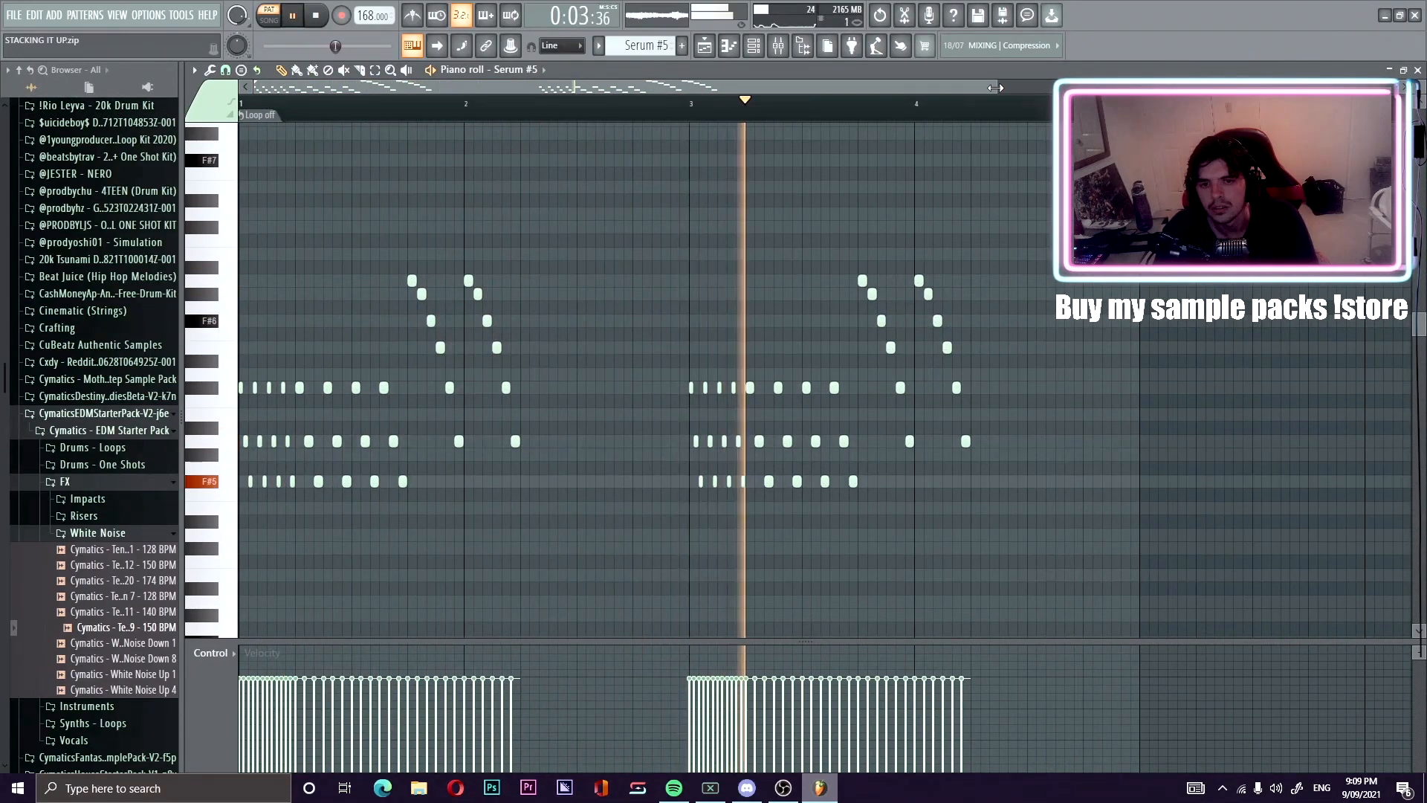
key("space")
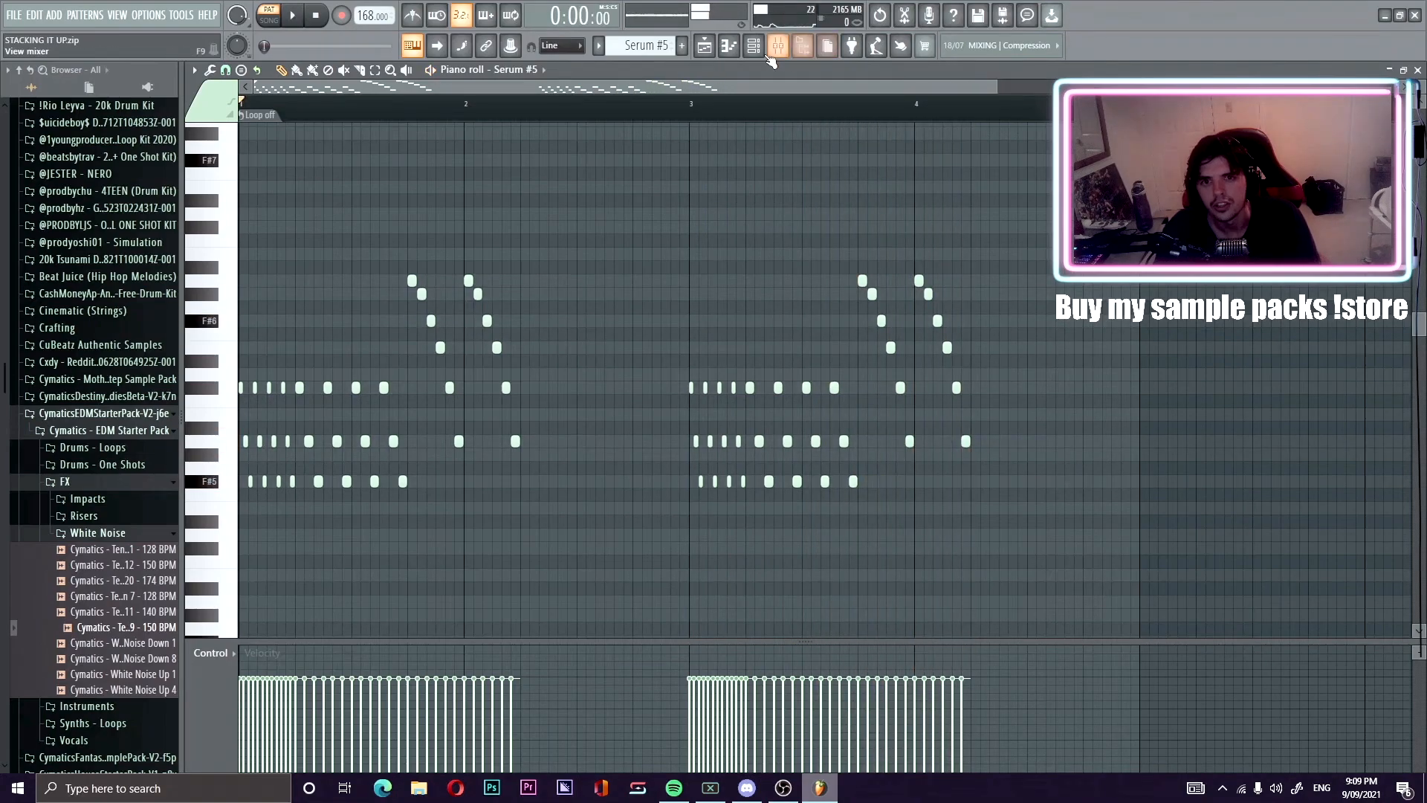
Place the Track 1 (consolidated) audio clip on playlist Track 22 at bar 1 and slice it into four-bar sections.
left_click(753, 46)
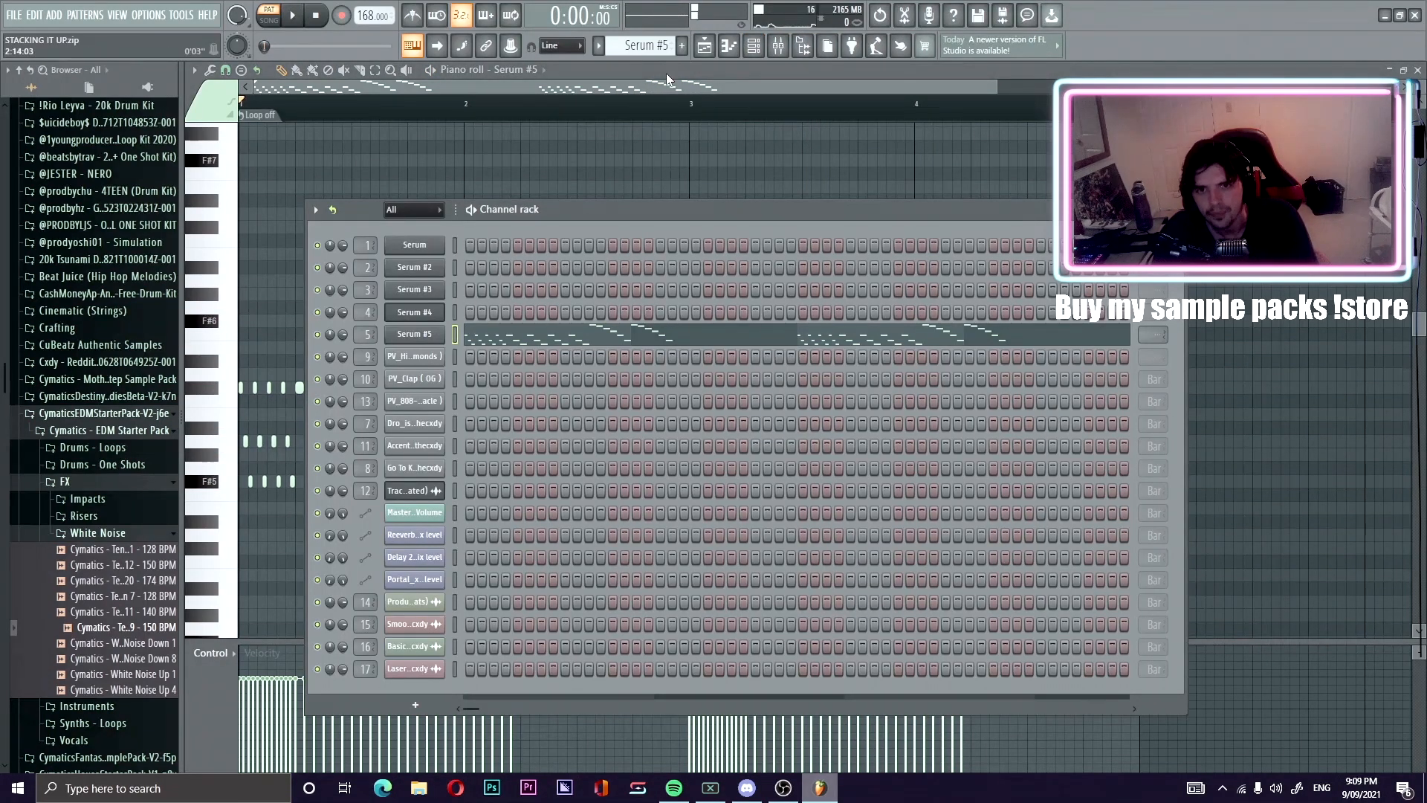
key("F5")
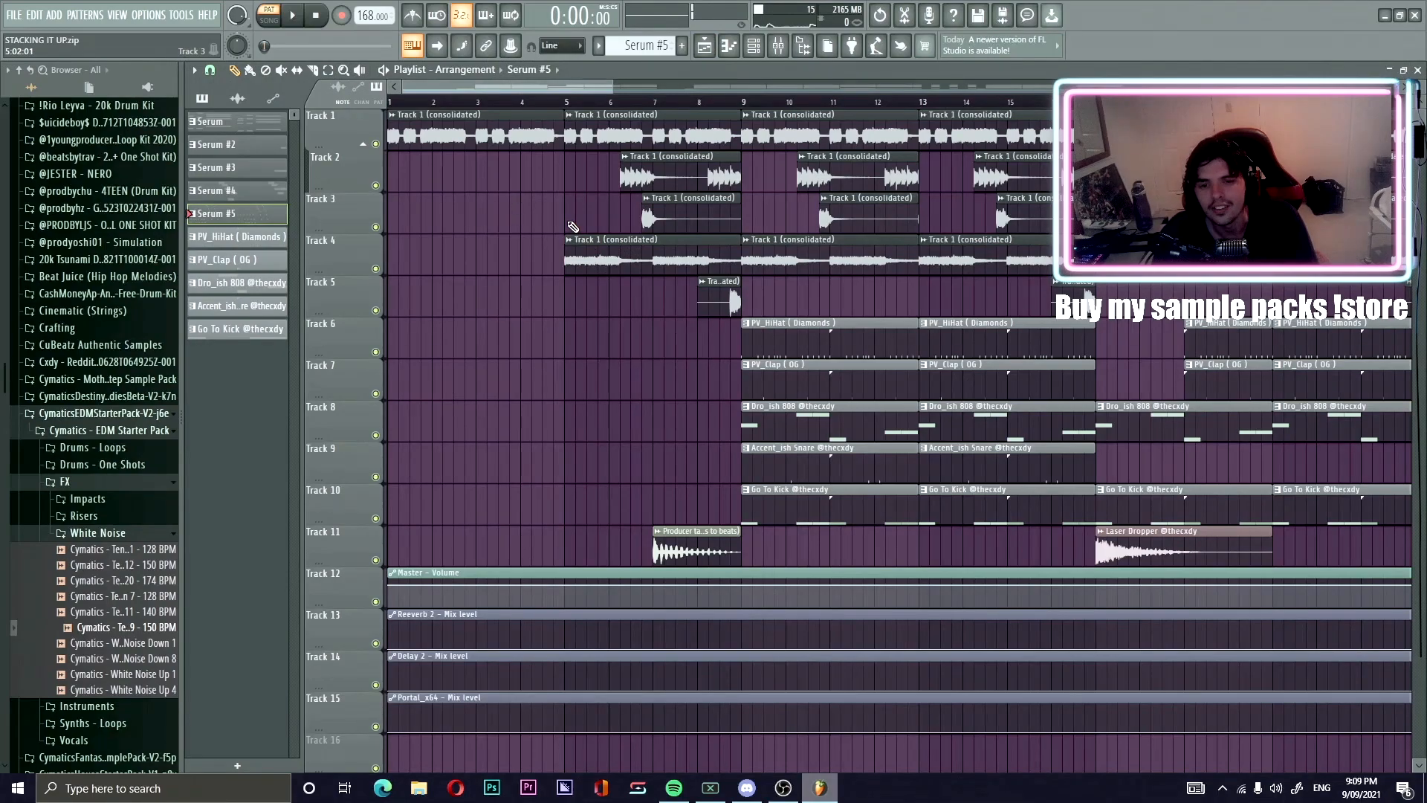
left_click(212, 99)
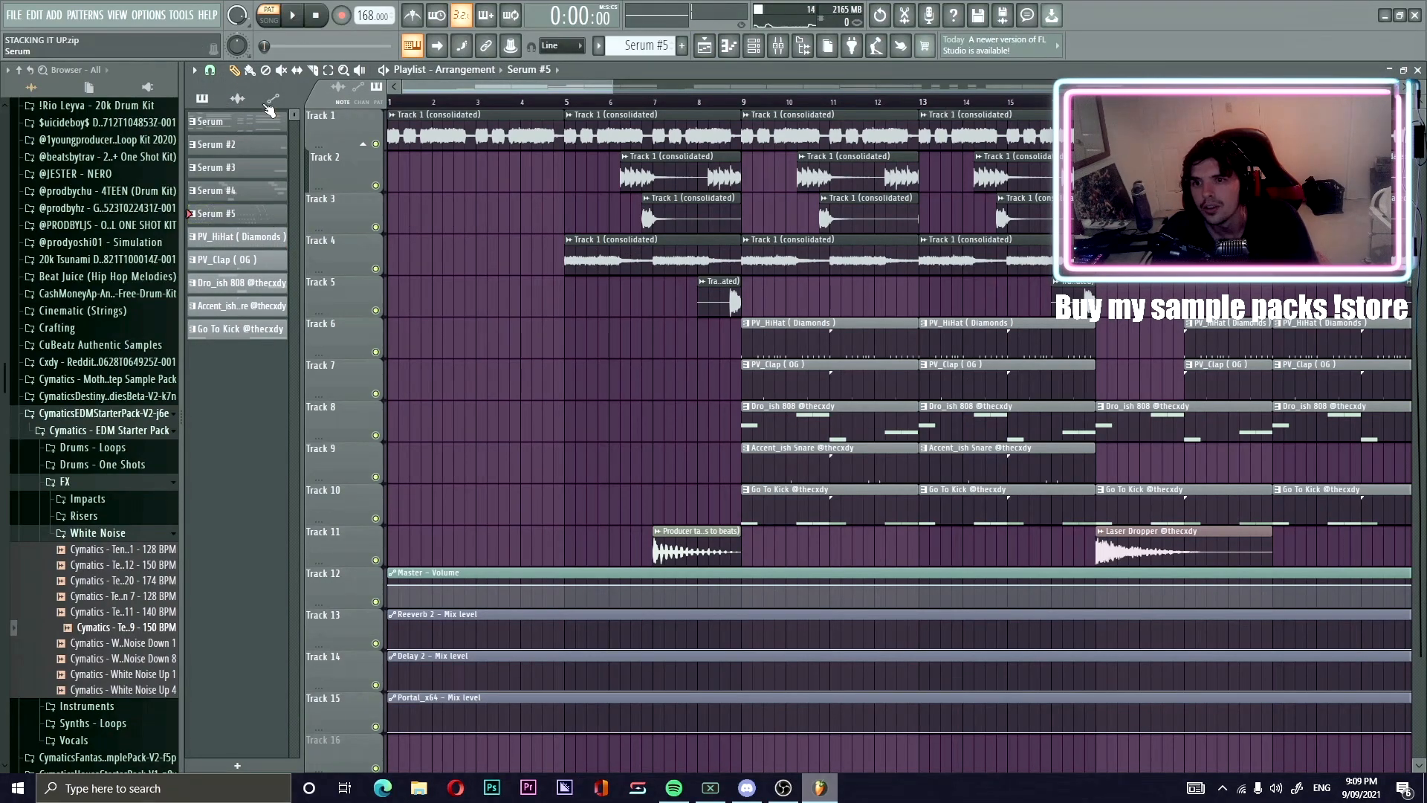
left_click(237, 99)
left_click_drag(229, 123, 438, 633)
left_click_drag(578, 692, 580, 680)
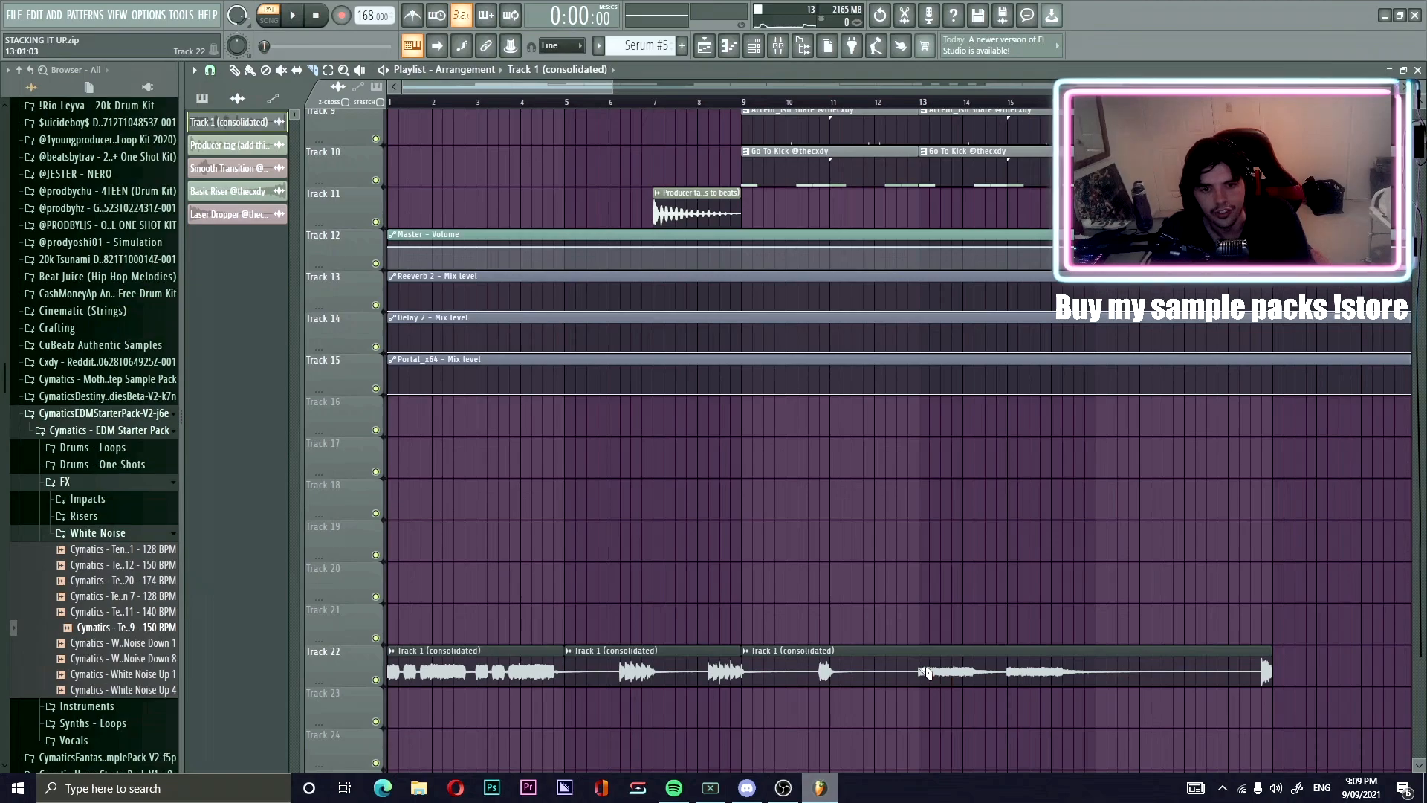
left_click(235, 71)
Stack the sliced four-bar sections on top of each other at bar 1 of Track 22 and solo that track.
mouse_move(641, 662)
left_mouse_down()
mouse_move(401, 694)
mouse_move(400, 656)
left_mouse_up()
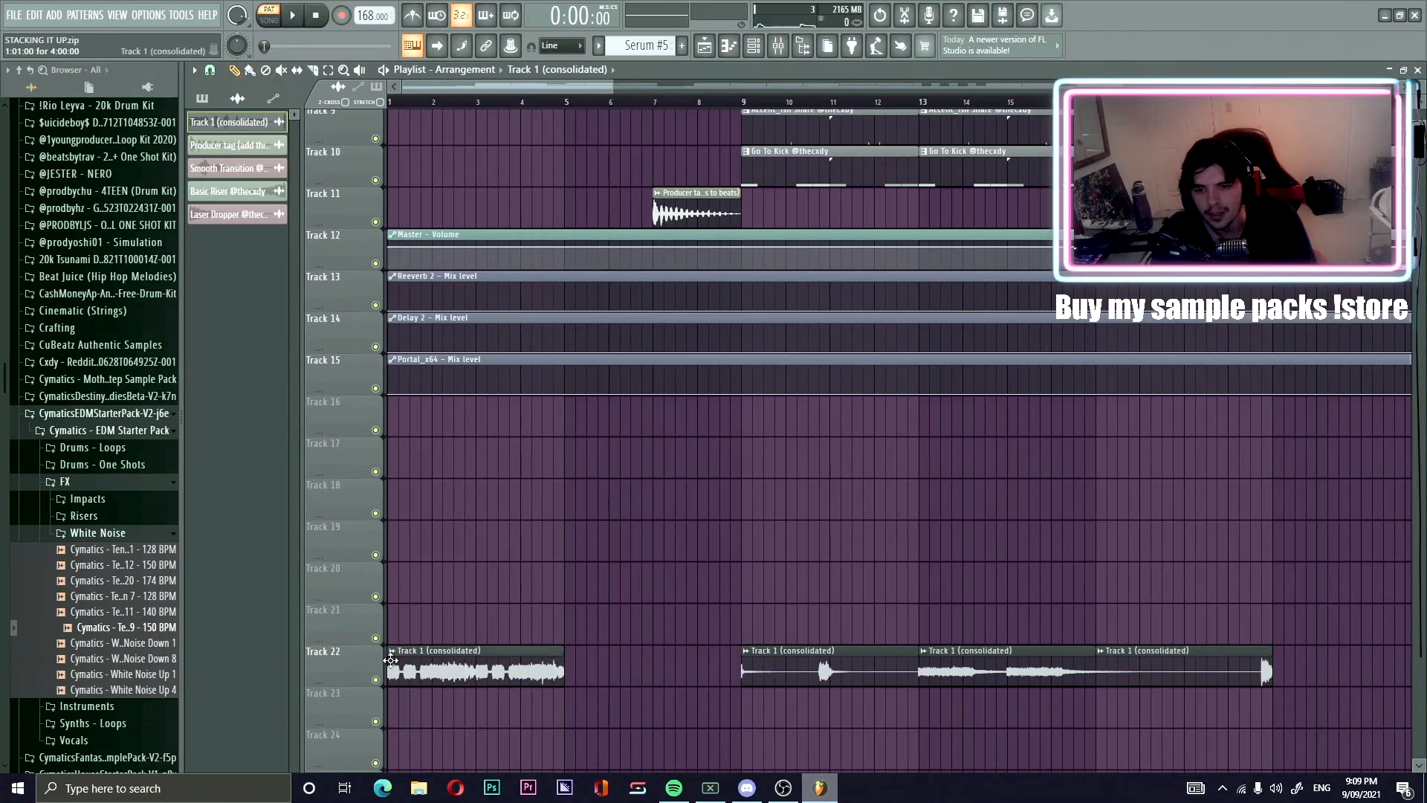
right_click(375, 680)
left_click_drag(846, 681, 364, 644)
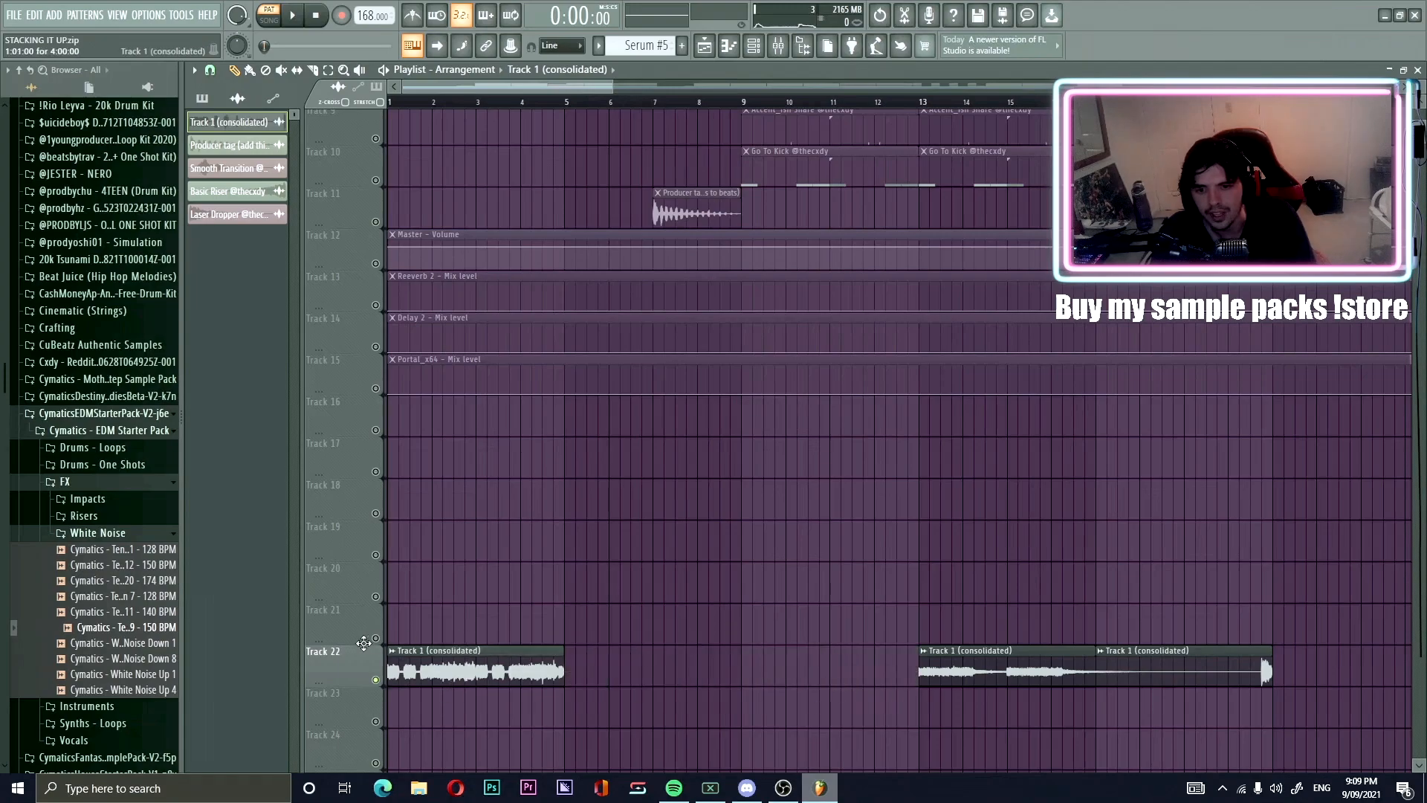
right_click(1028, 672)
right_click(1219, 671)
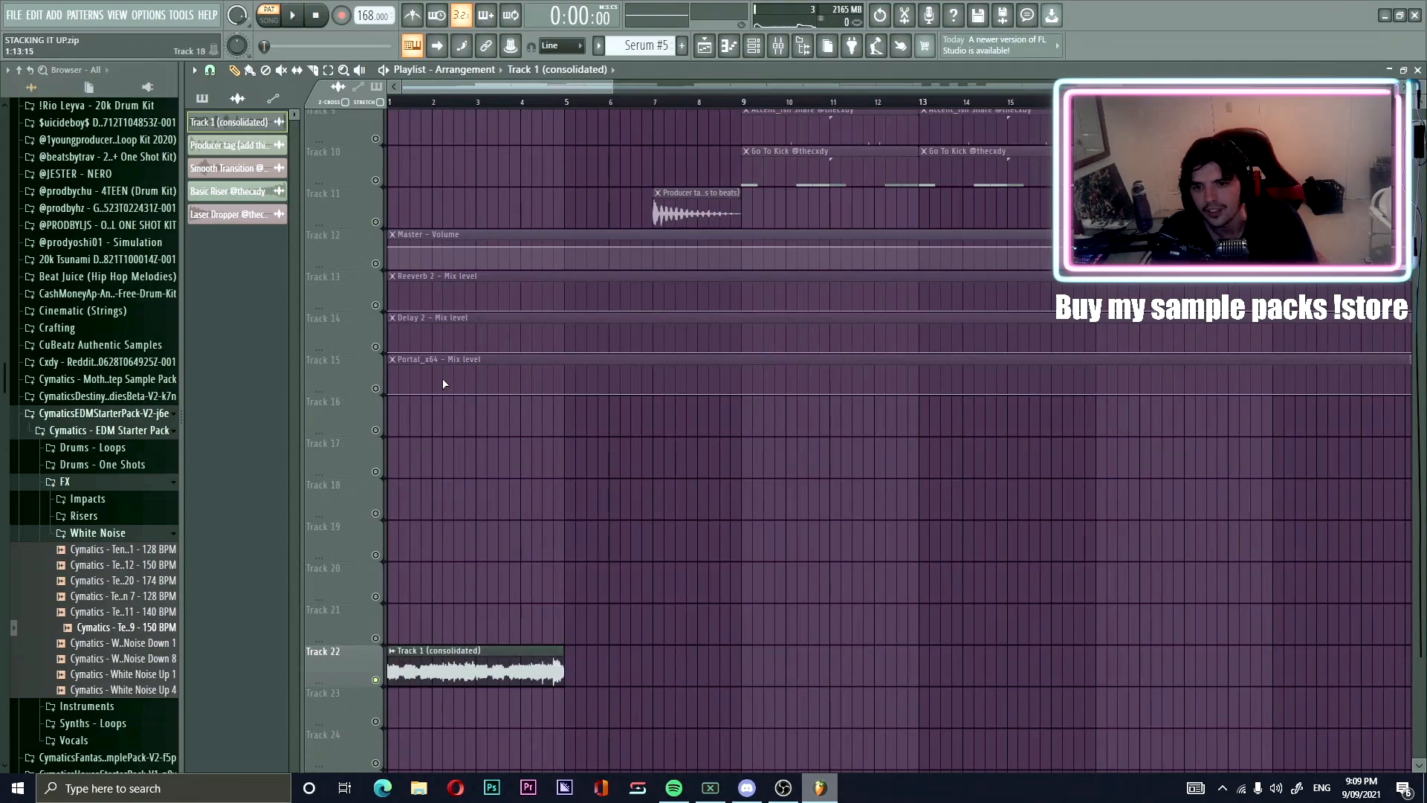
Play the stacked melody layers on the soloed Track 22.
key("space")
scroll(737, 342, "up", 8)
scroll(737, 341, "down", 8)
scroll(738, 342, "down", 3)
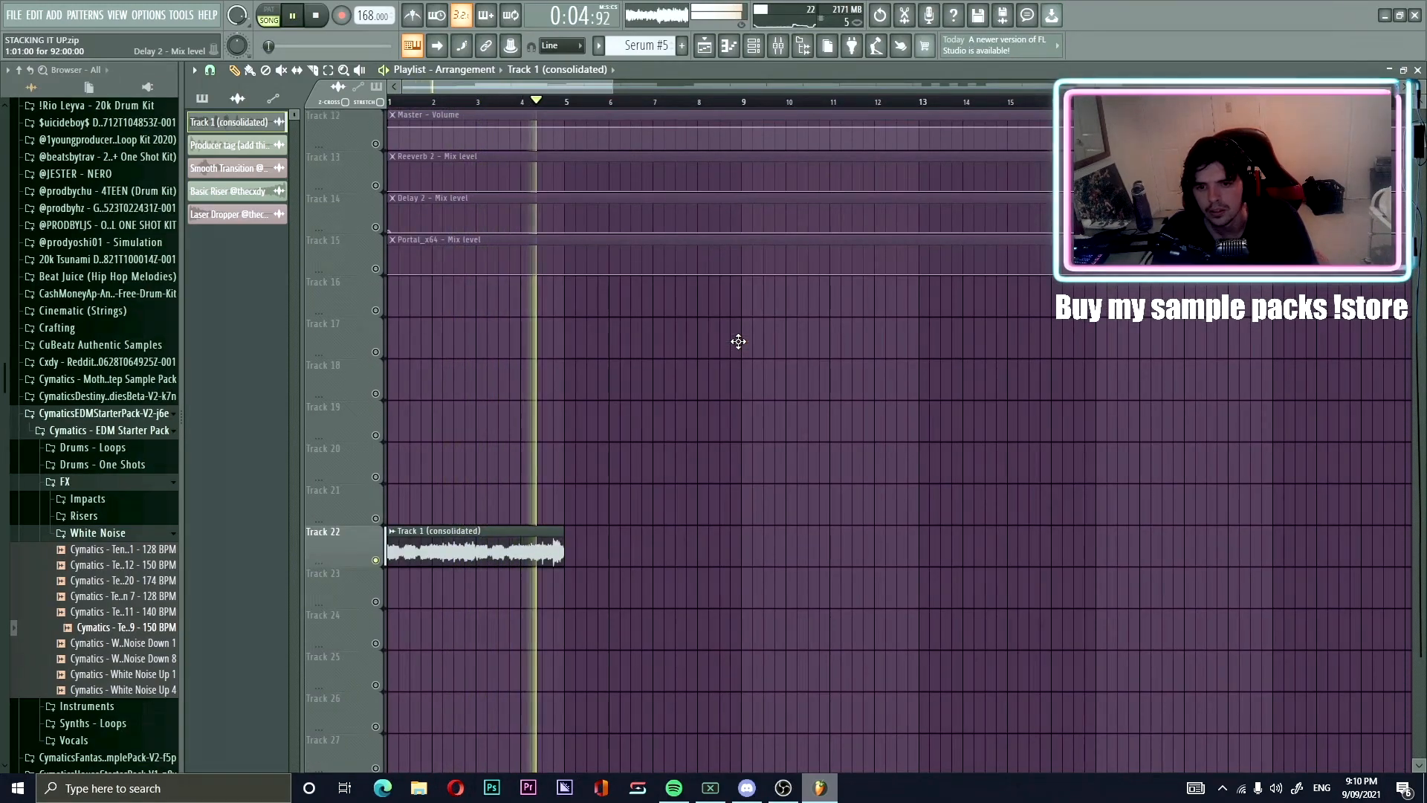
key("space")
Look over the full arrangement in the playlist and turn off the Track 22 solo so all tracks are active.
scroll(736, 264, "up", 7)
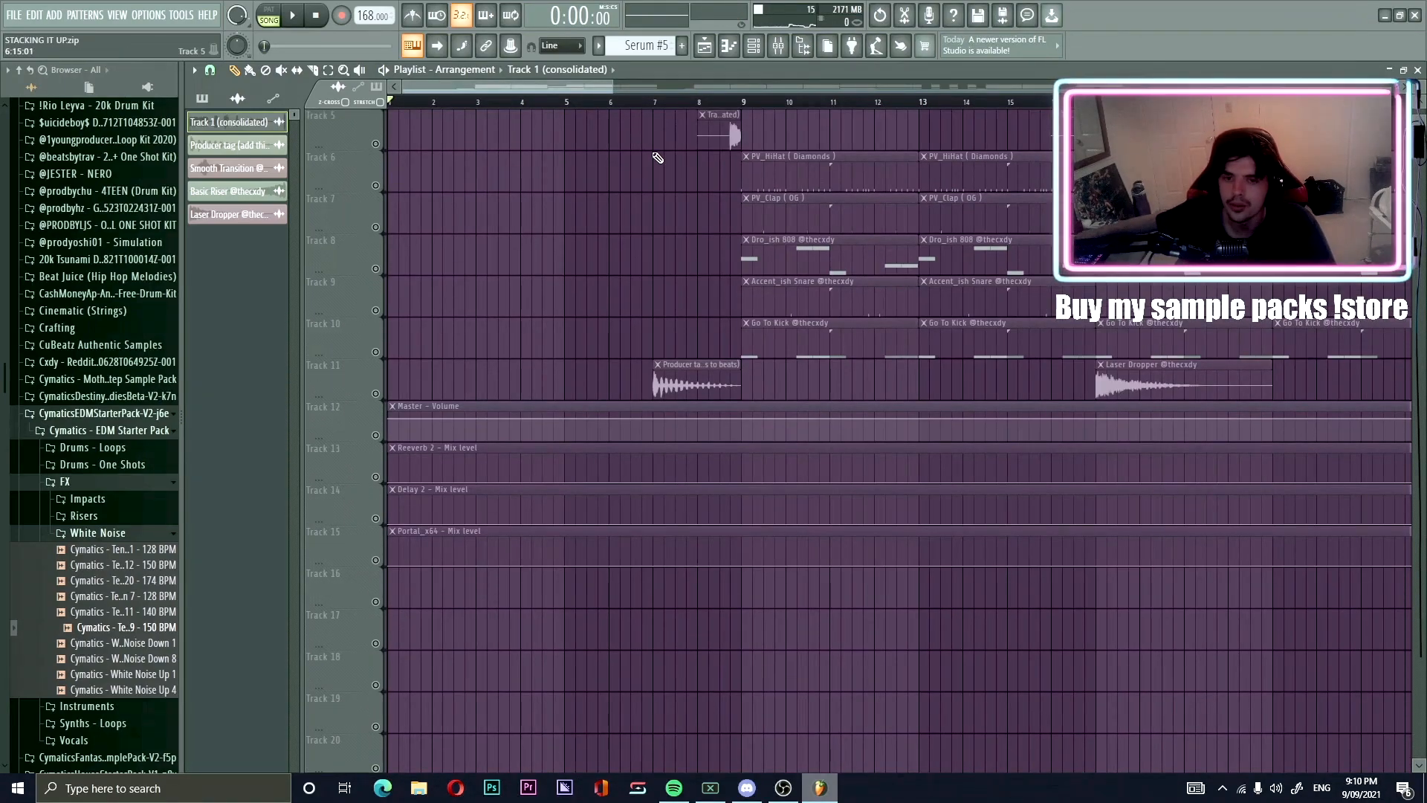
scroll(621, 119, "up", 4)
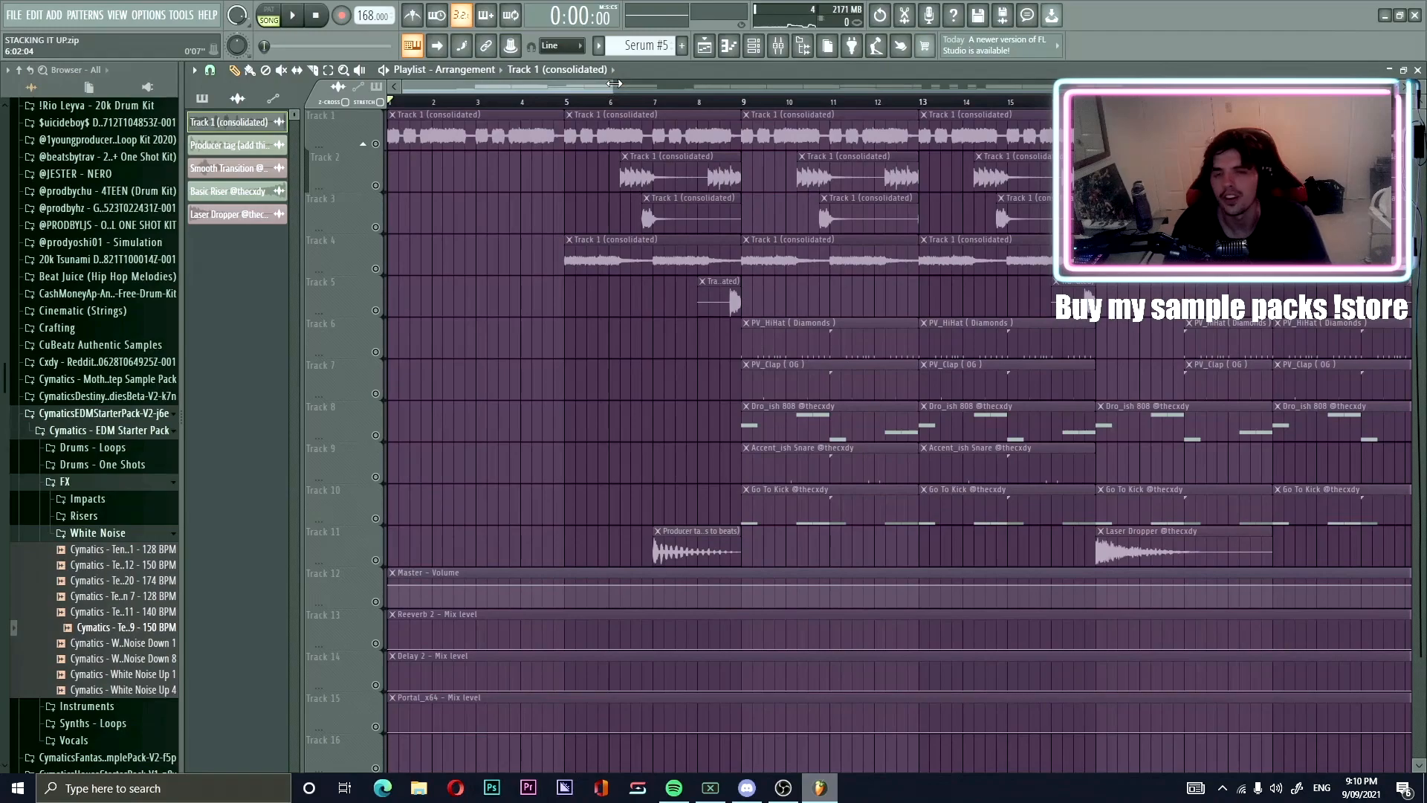
left_click_drag(614, 83, 1055, 83)
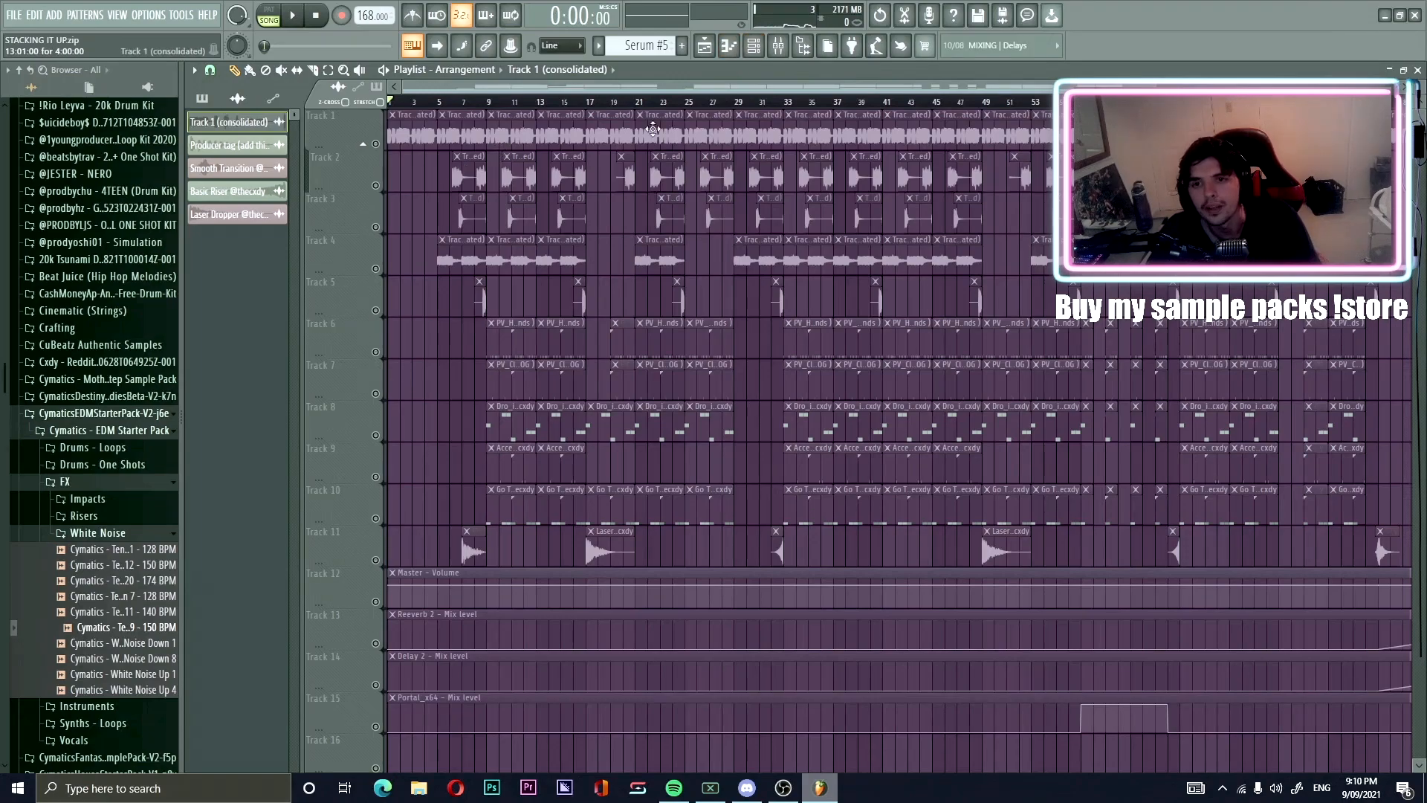
left_click(754, 50)
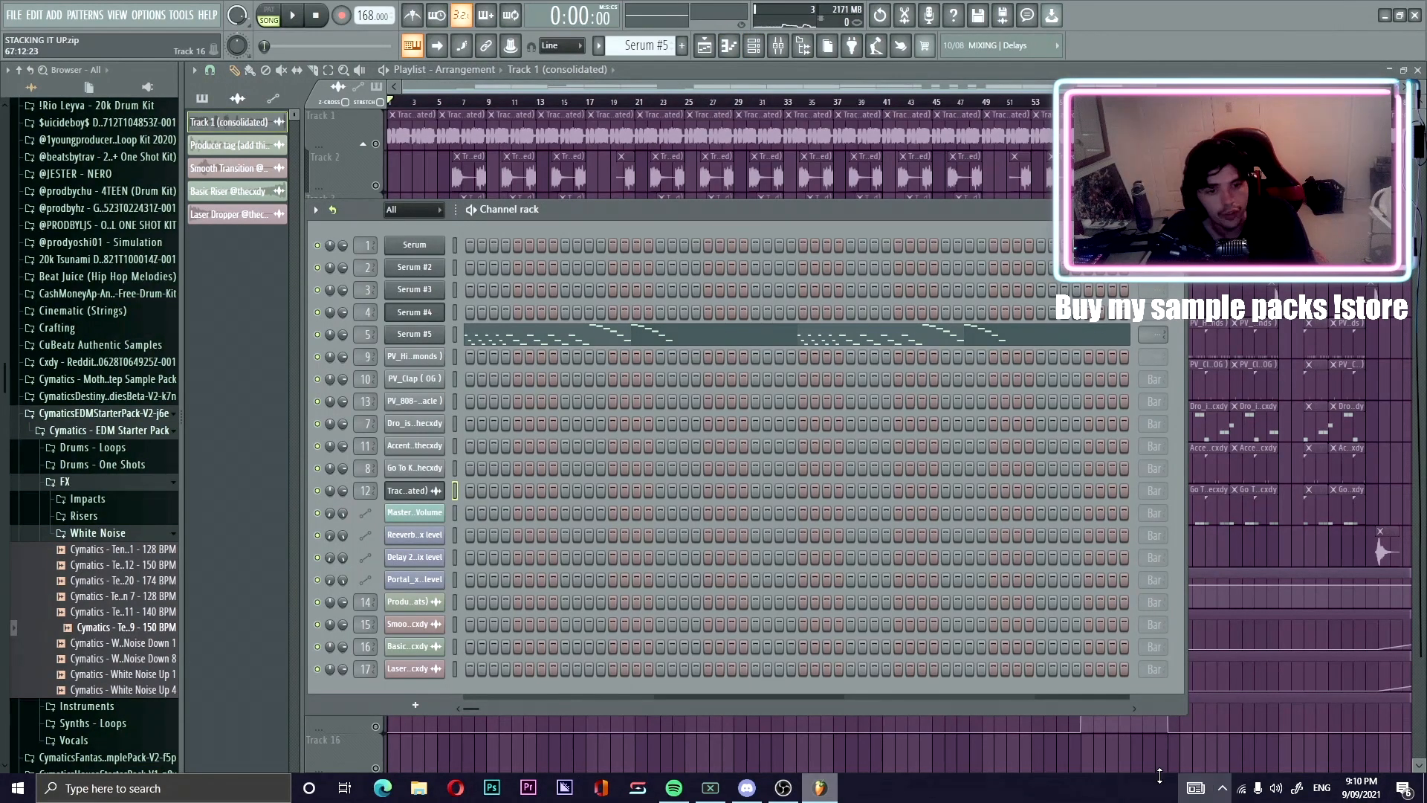
key("F6")
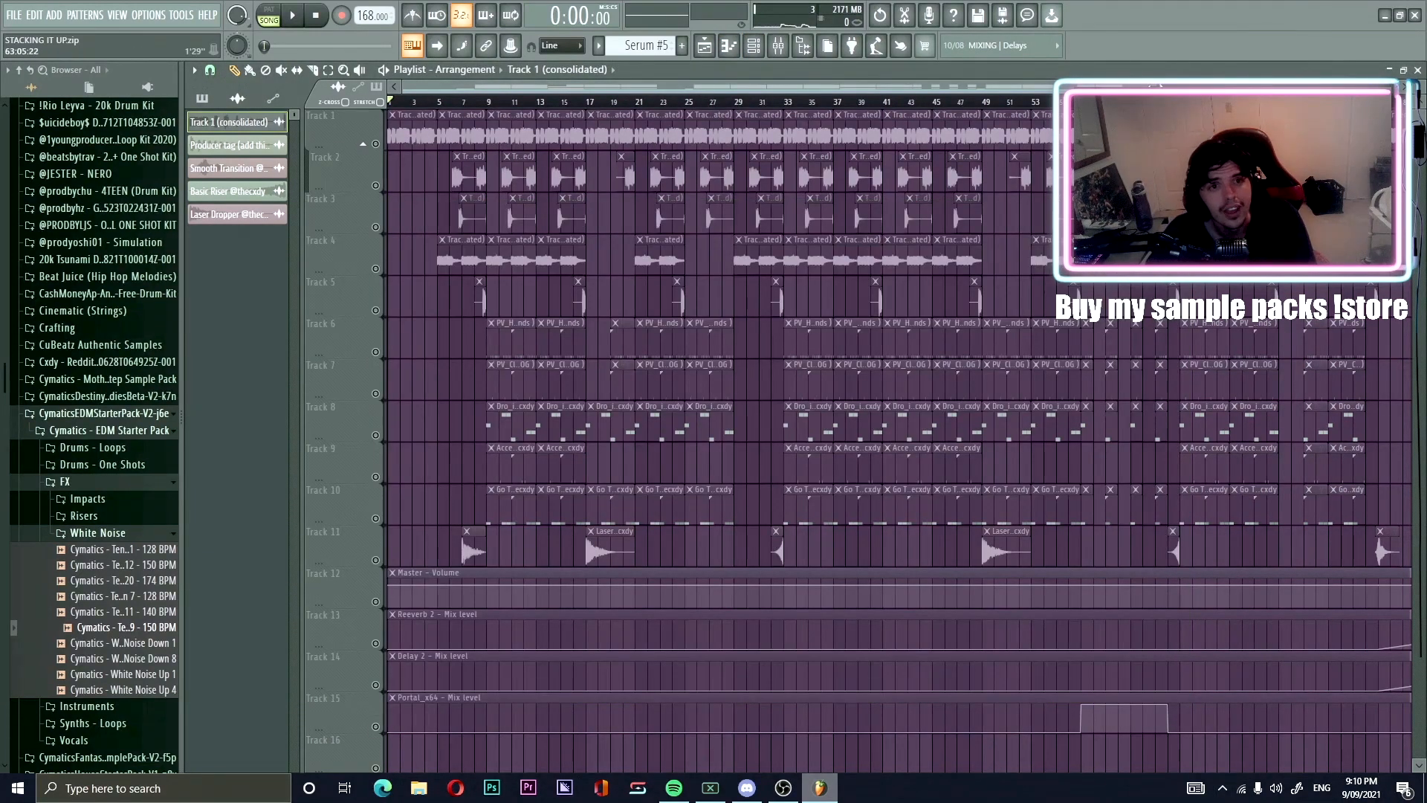
scroll(637, 333, "up", 4)
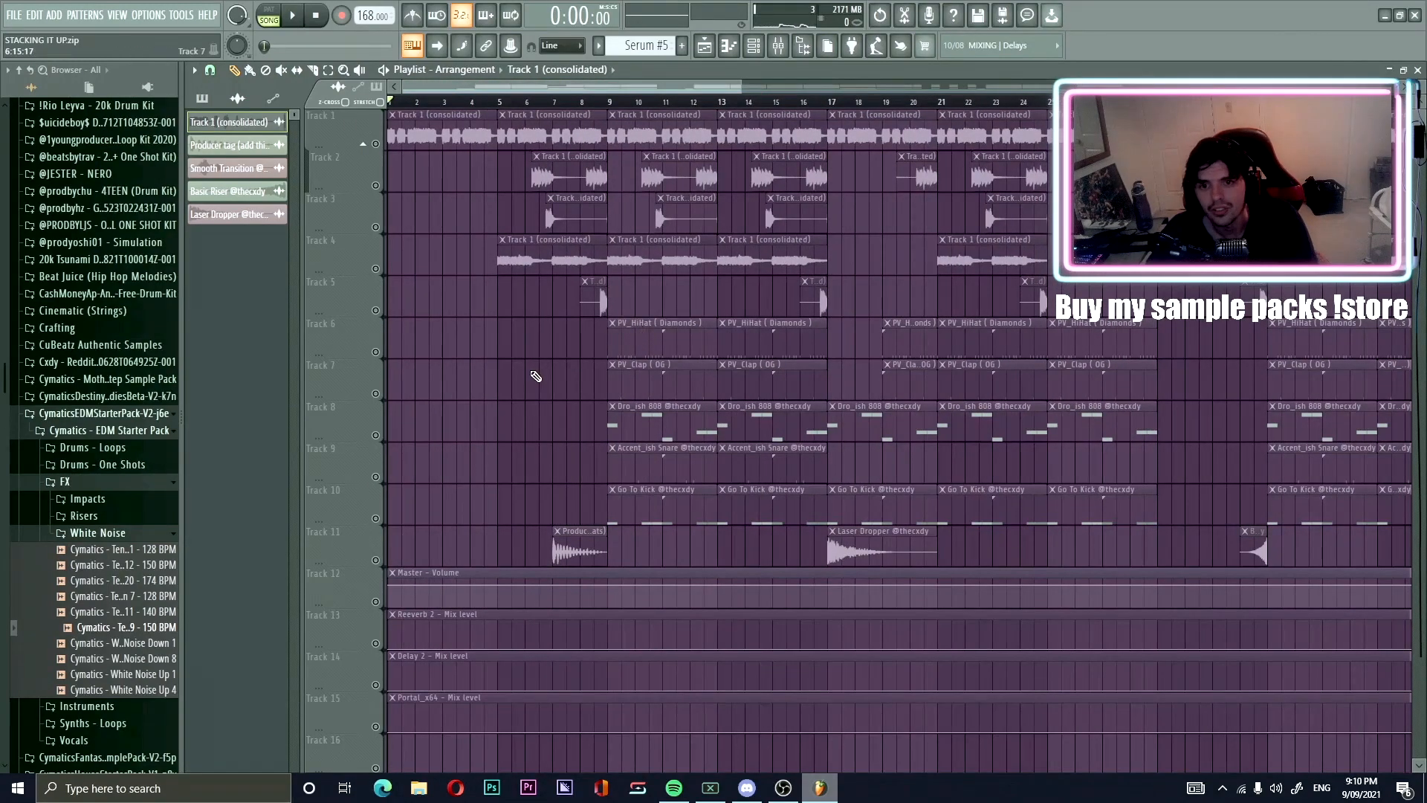
key("ctrl+a")
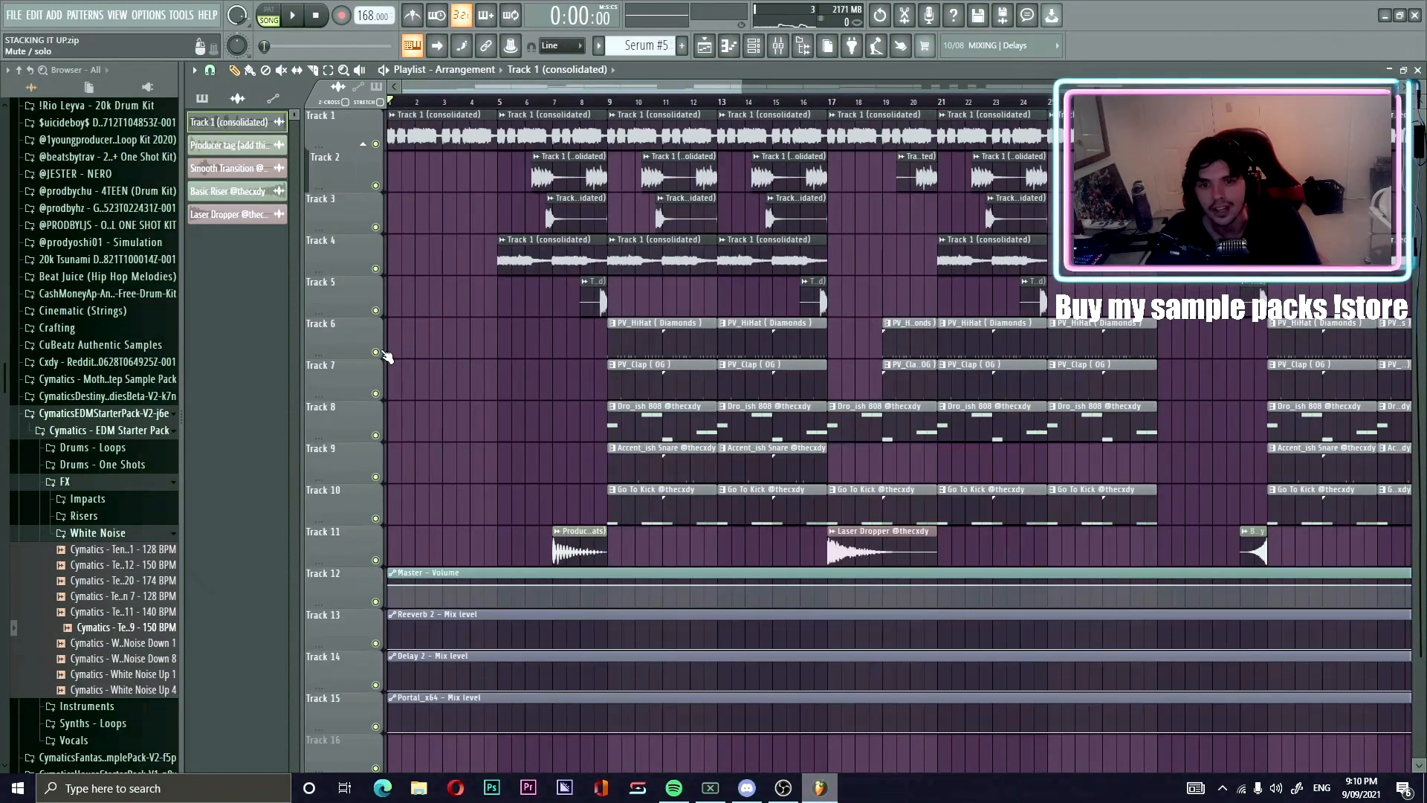
Open the PV_HiHat ( Diamonds ) notes from Track 6 in the piano roll and play them in pattern mode.
double_click(678, 336)
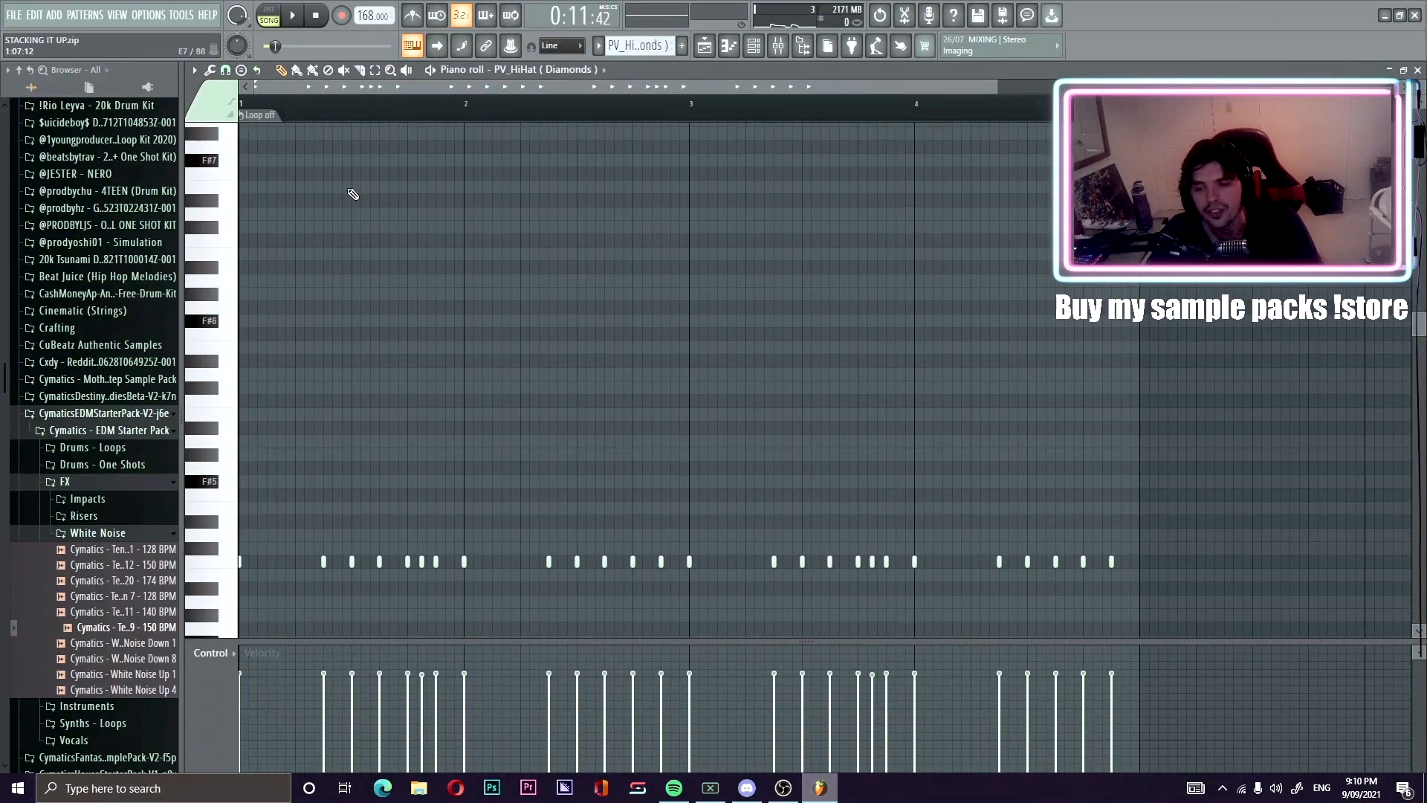
scroll(416, 148, "down", 3)
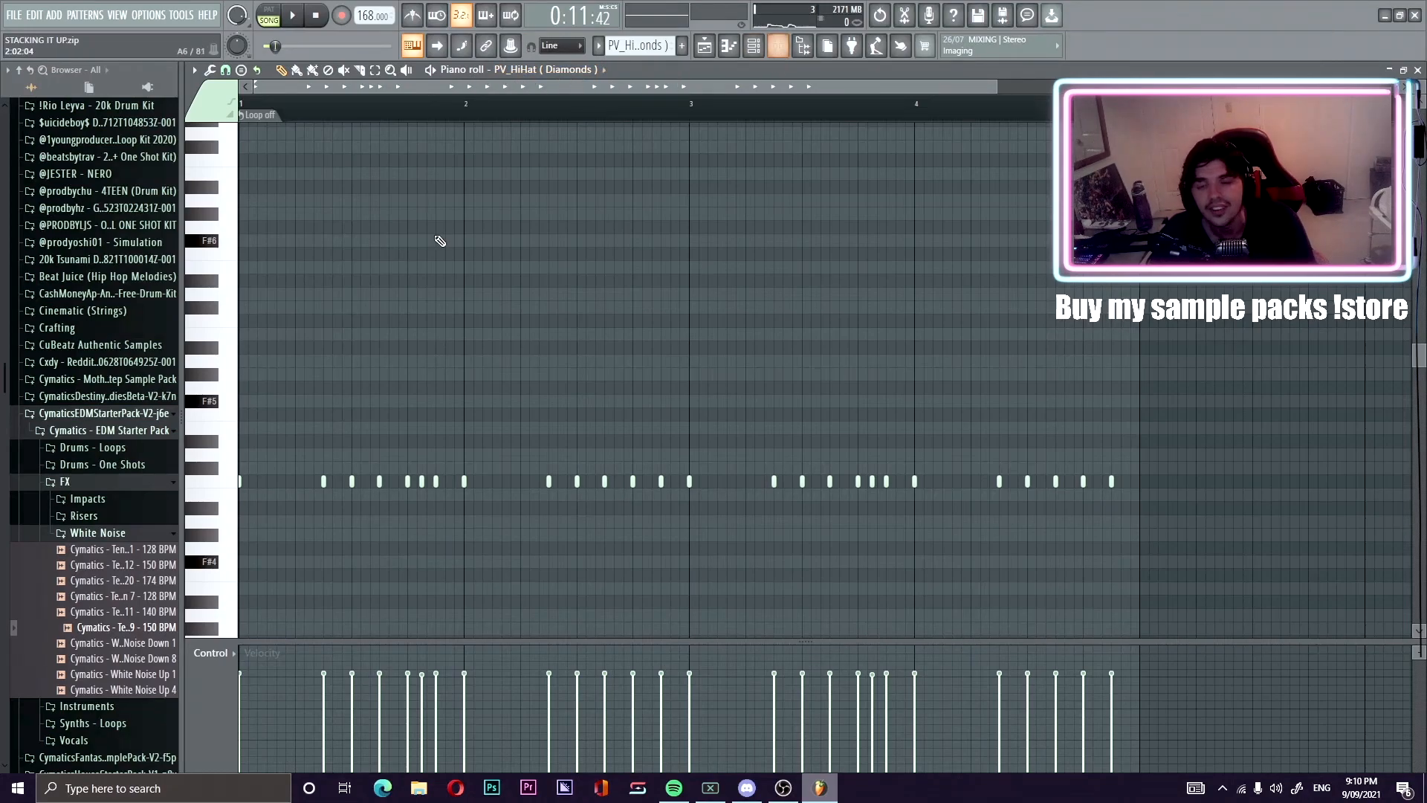
left_click(270, 15)
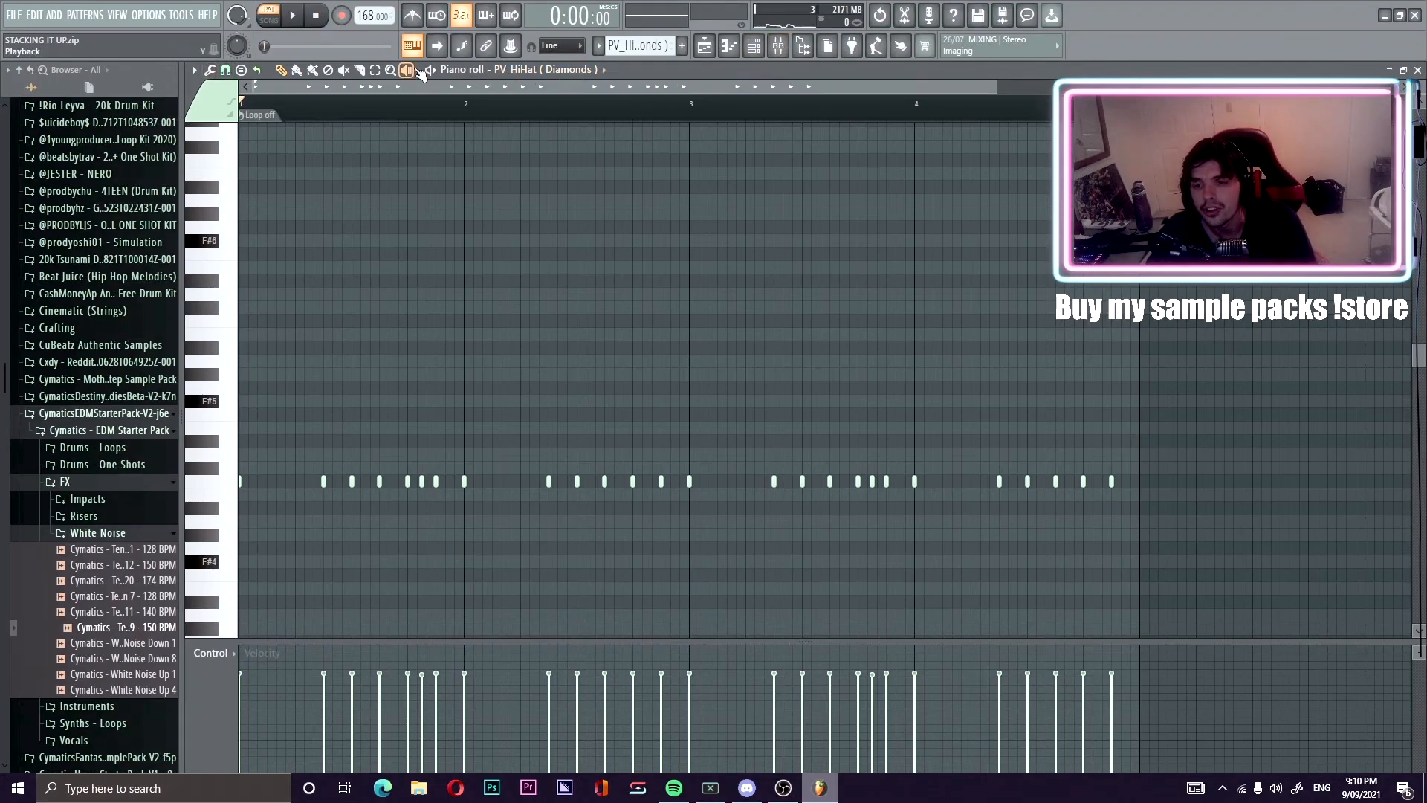
key("space")
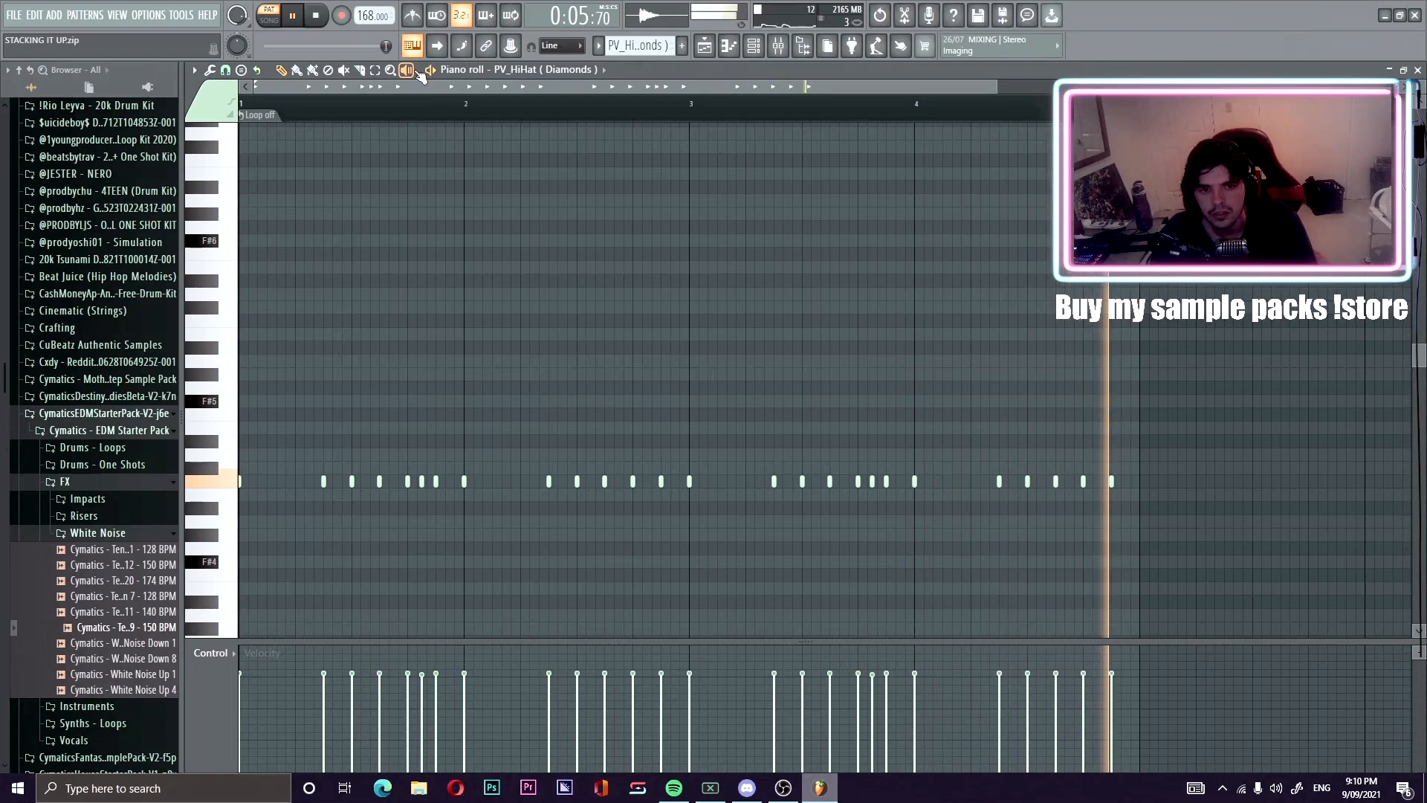
key("space")
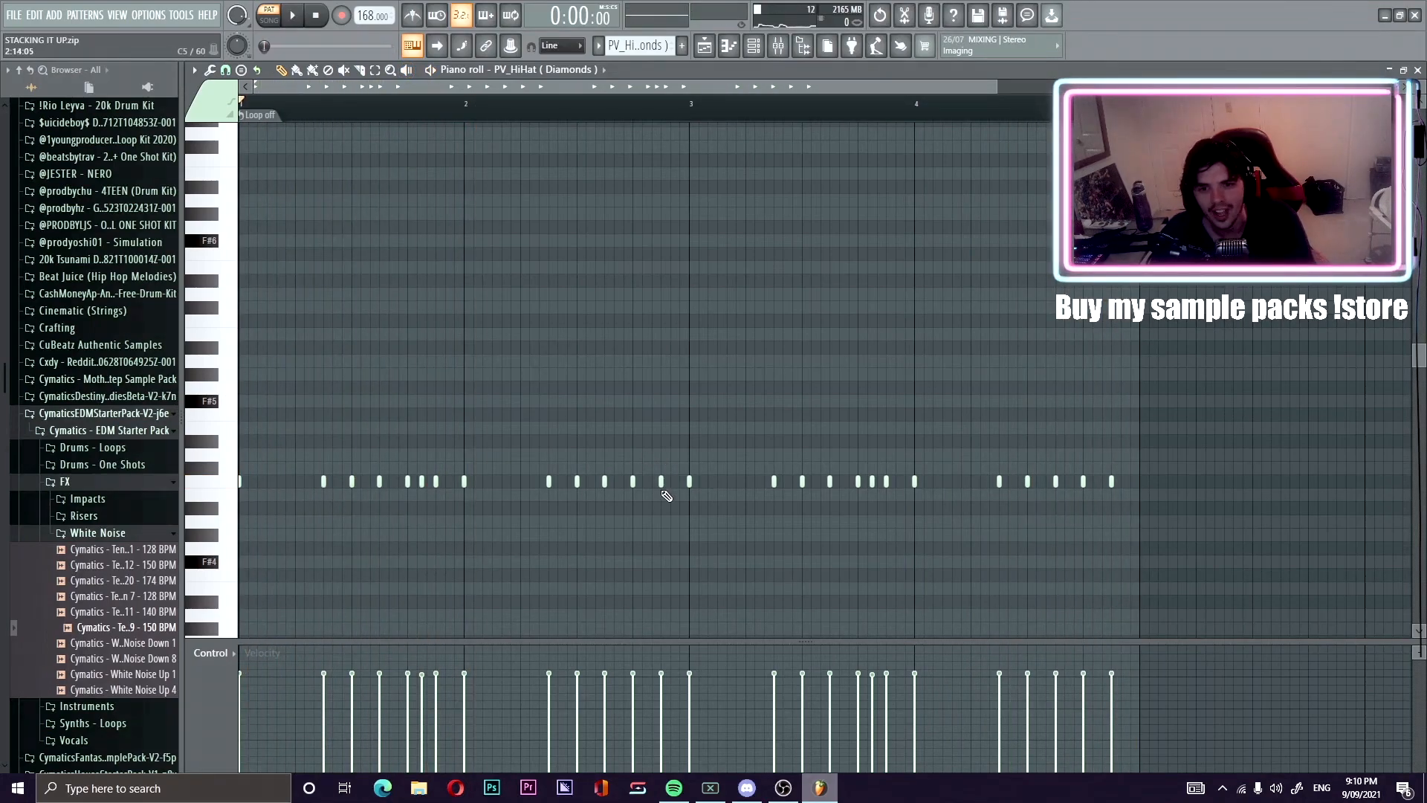
left_click(753, 46)
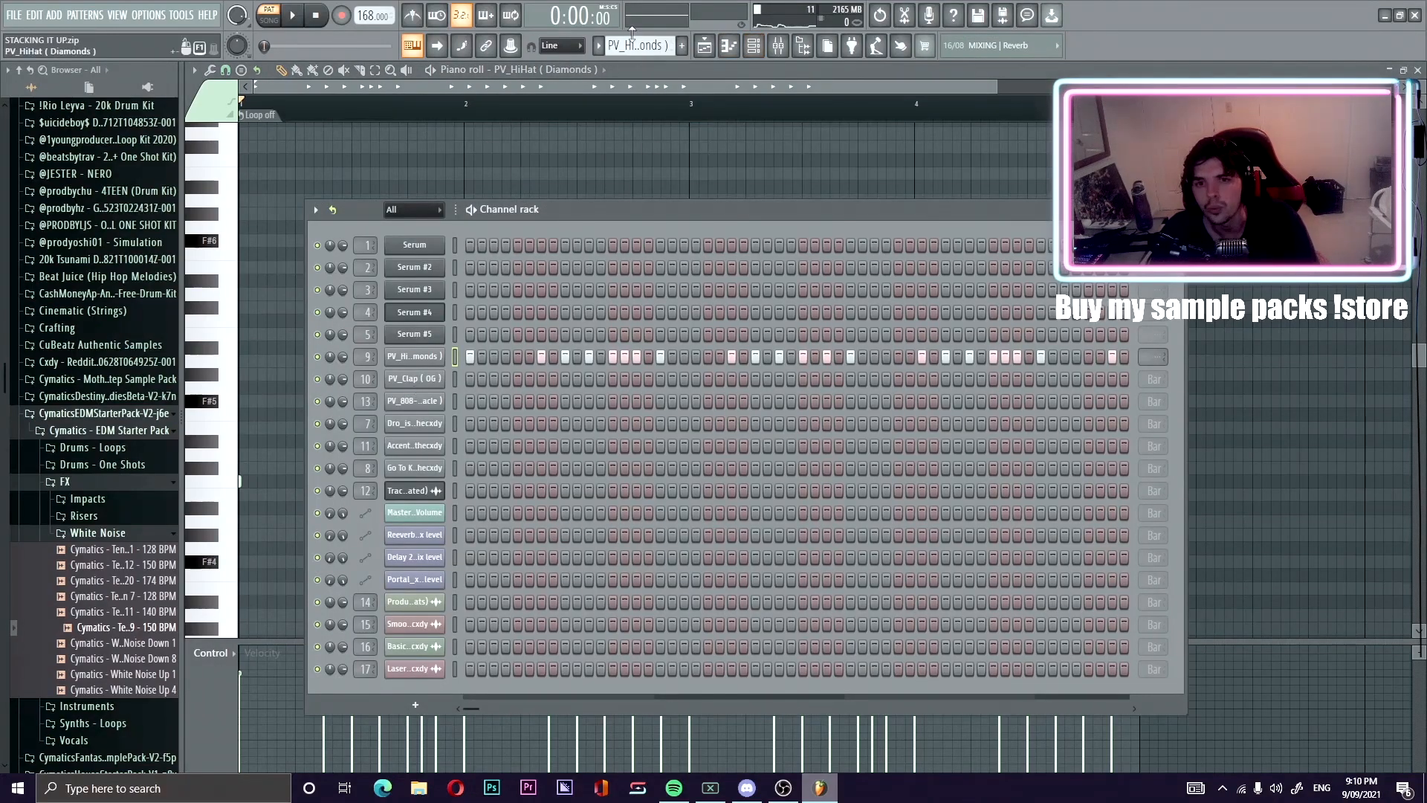
Switch to the PV_Clap ( OG ) pattern and look at the clap channel's sample settings.
scroll(649, 46, "down", 1)
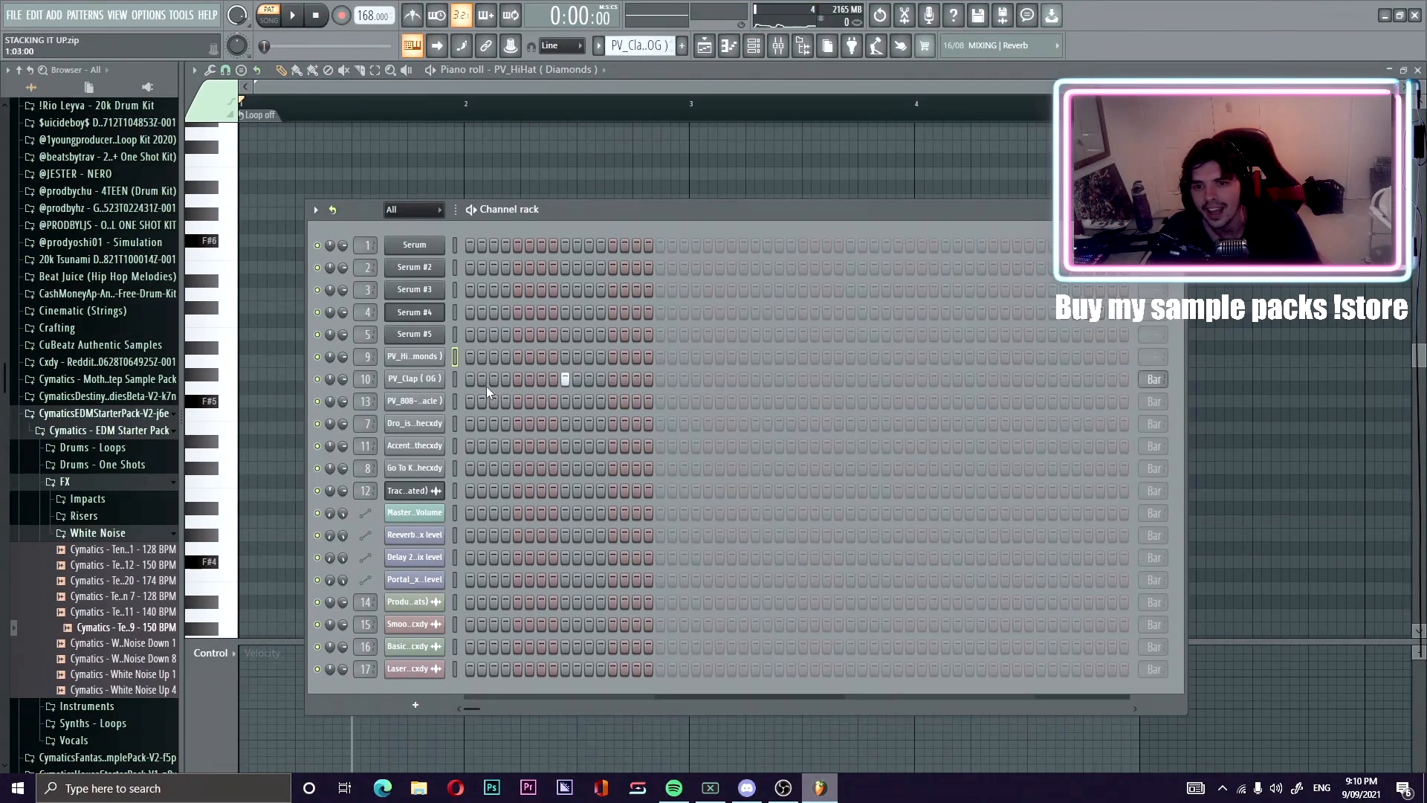
left_click(423, 379)
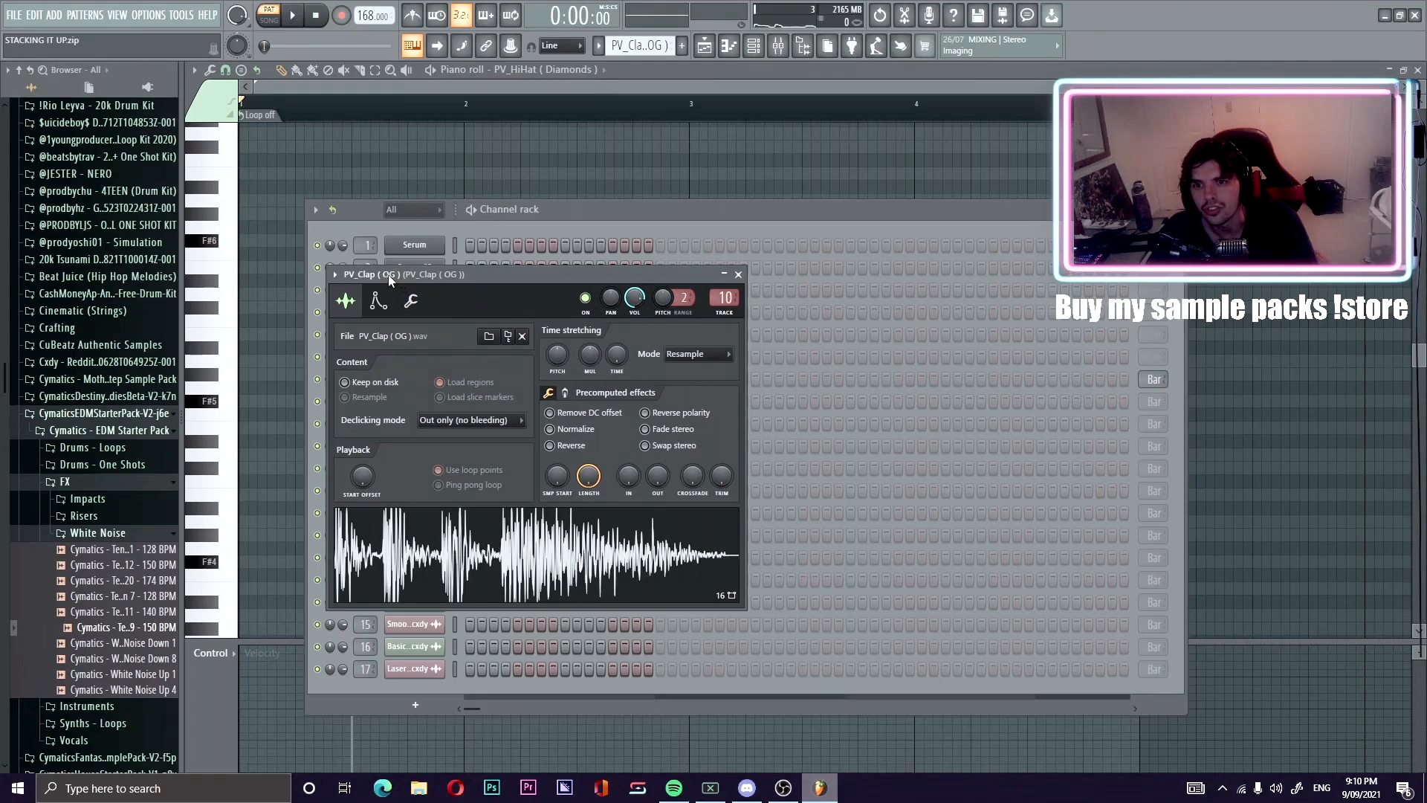
right_click(406, 160)
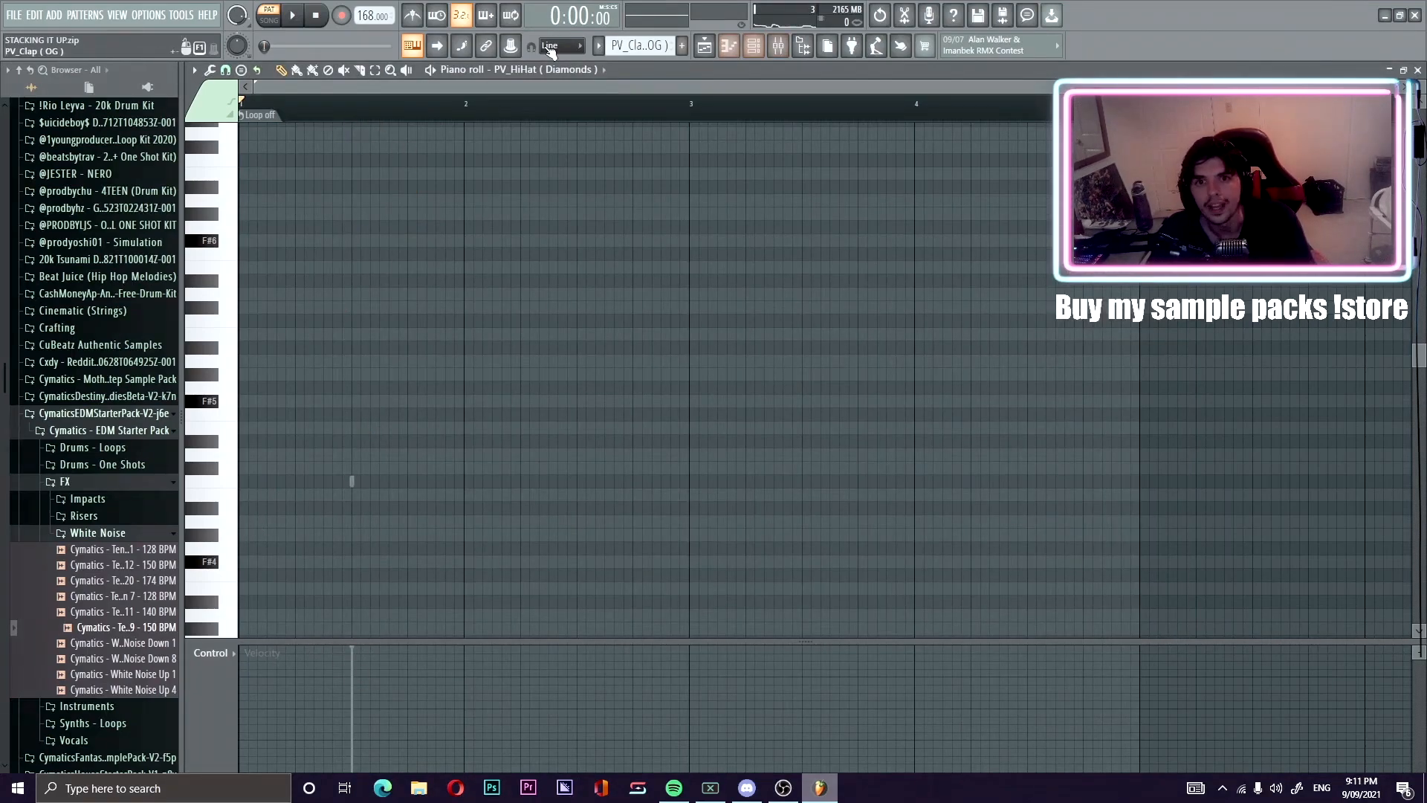
left_click(752, 47)
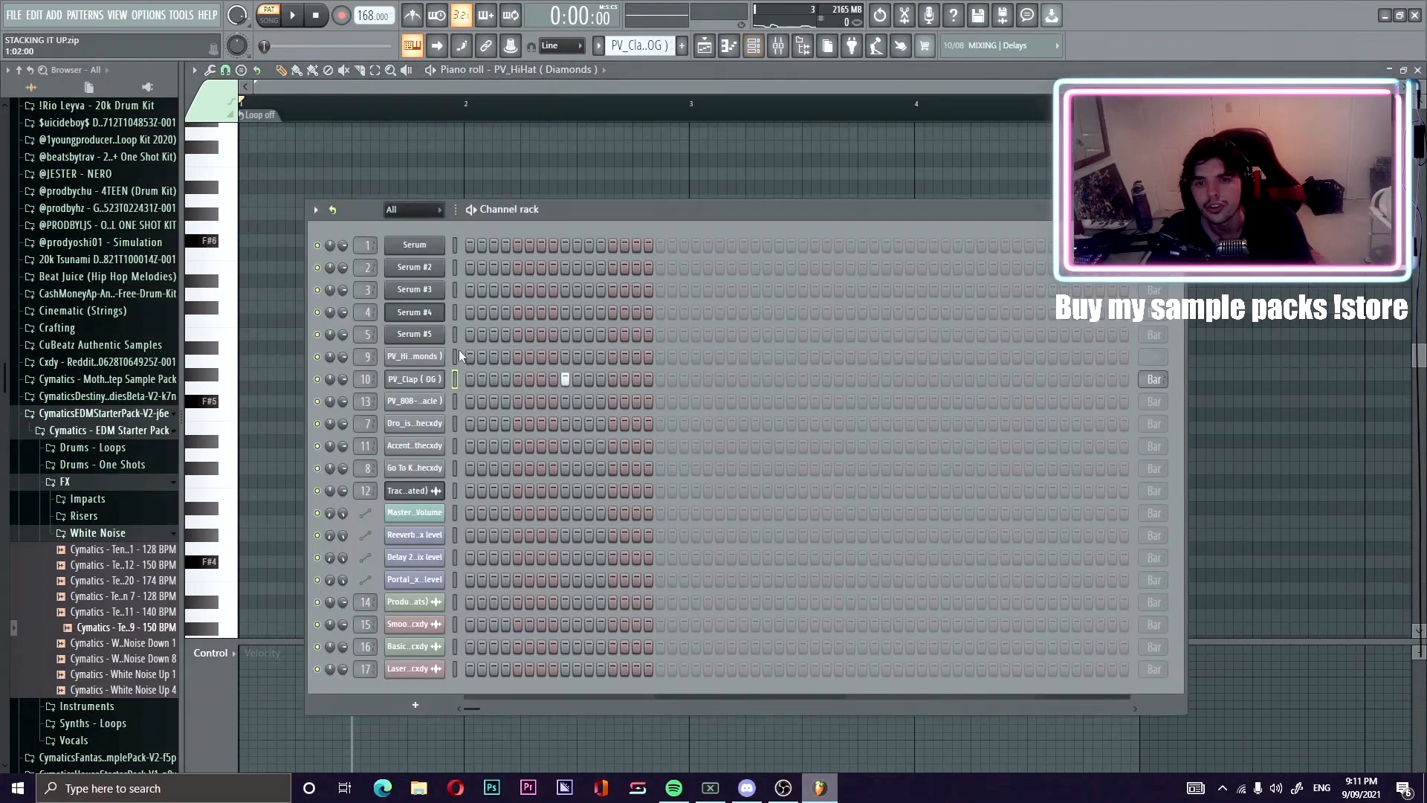
Open the PV_Clap ( OG ) notes in the piano roll and play the pattern.
right_click(461, 375)
left_click(468, 378)
key("space")
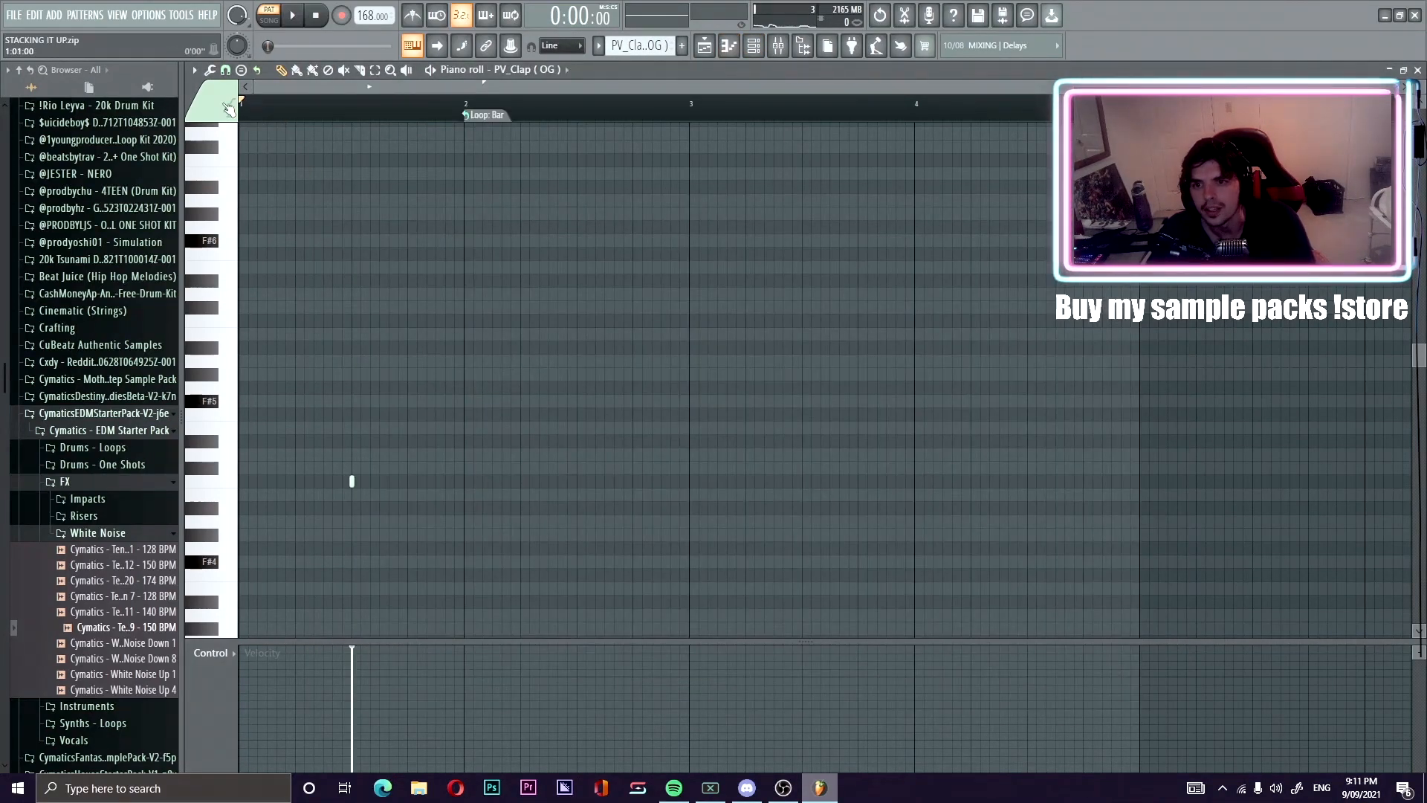
key("space")
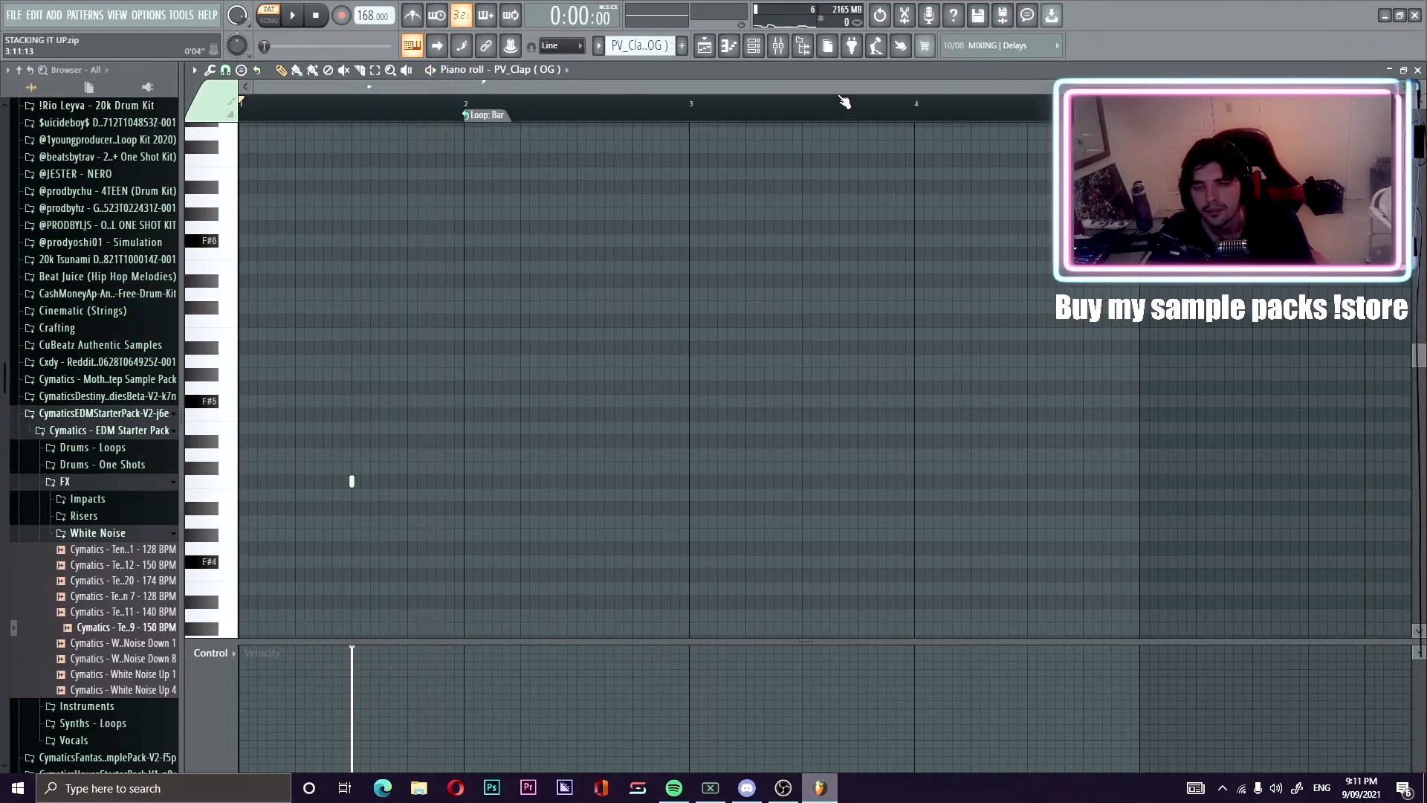
Show the channel rack's loop mode options for the looping clap channel without changing them.
left_click(752, 52)
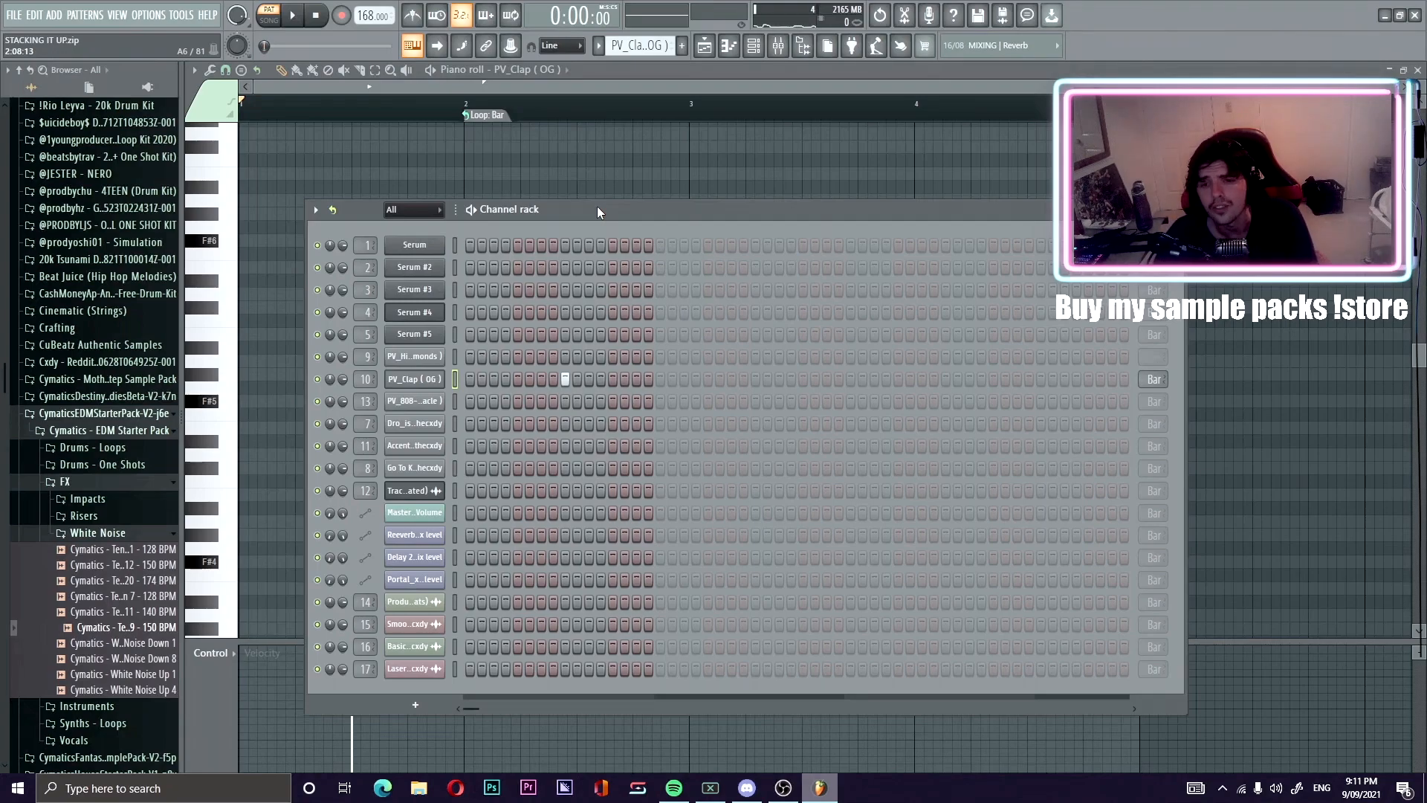
left_click_drag(596, 214, 601, 191)
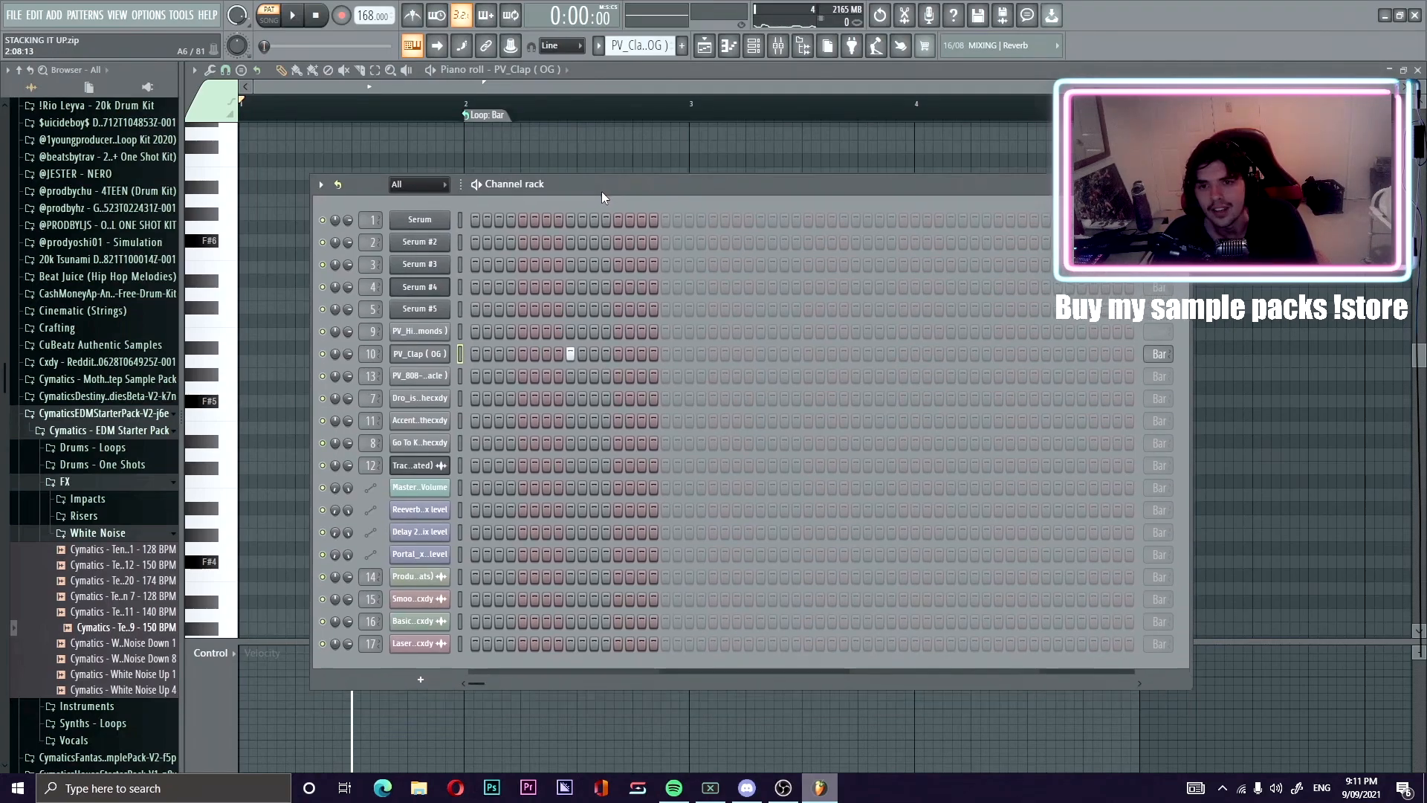
left_click(339, 186)
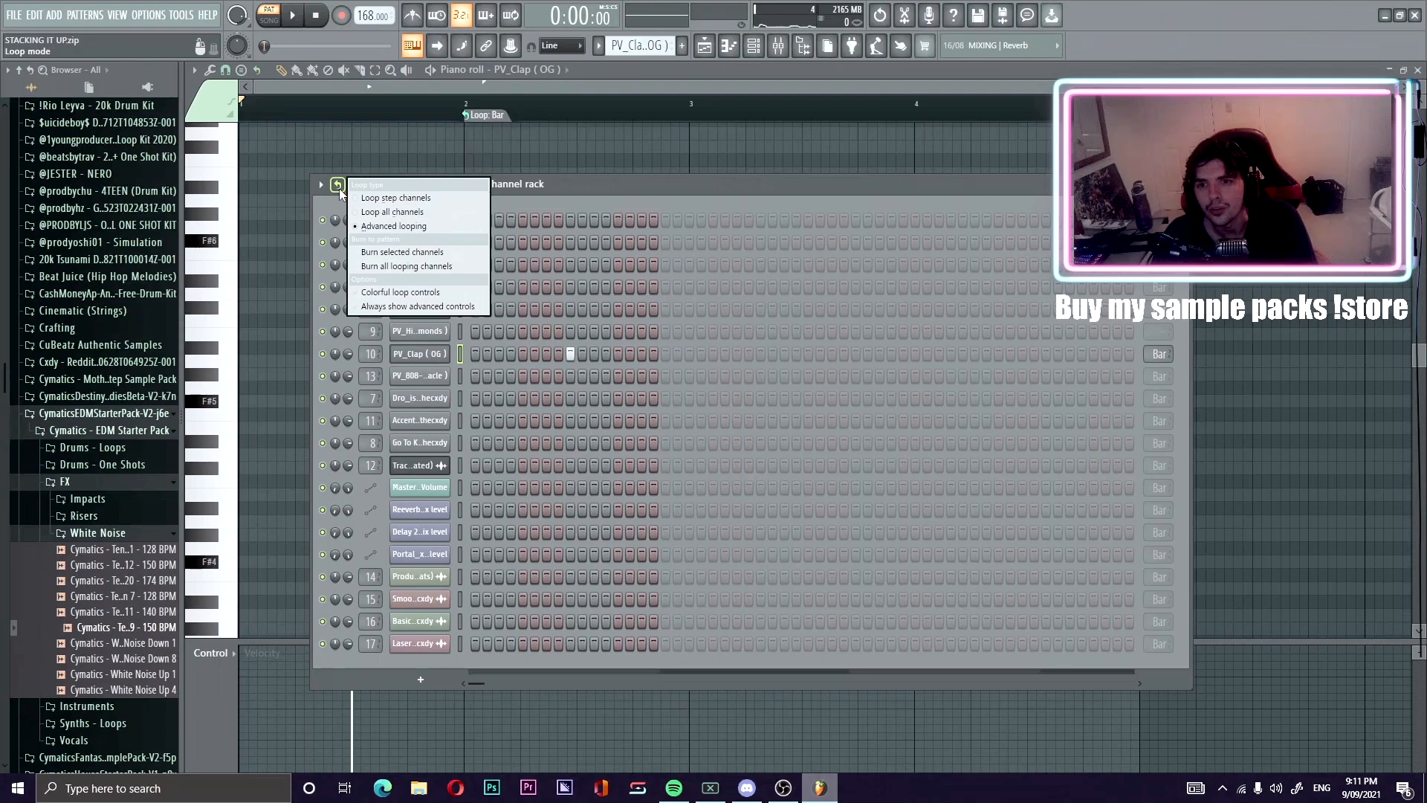
left_click(645, 187)
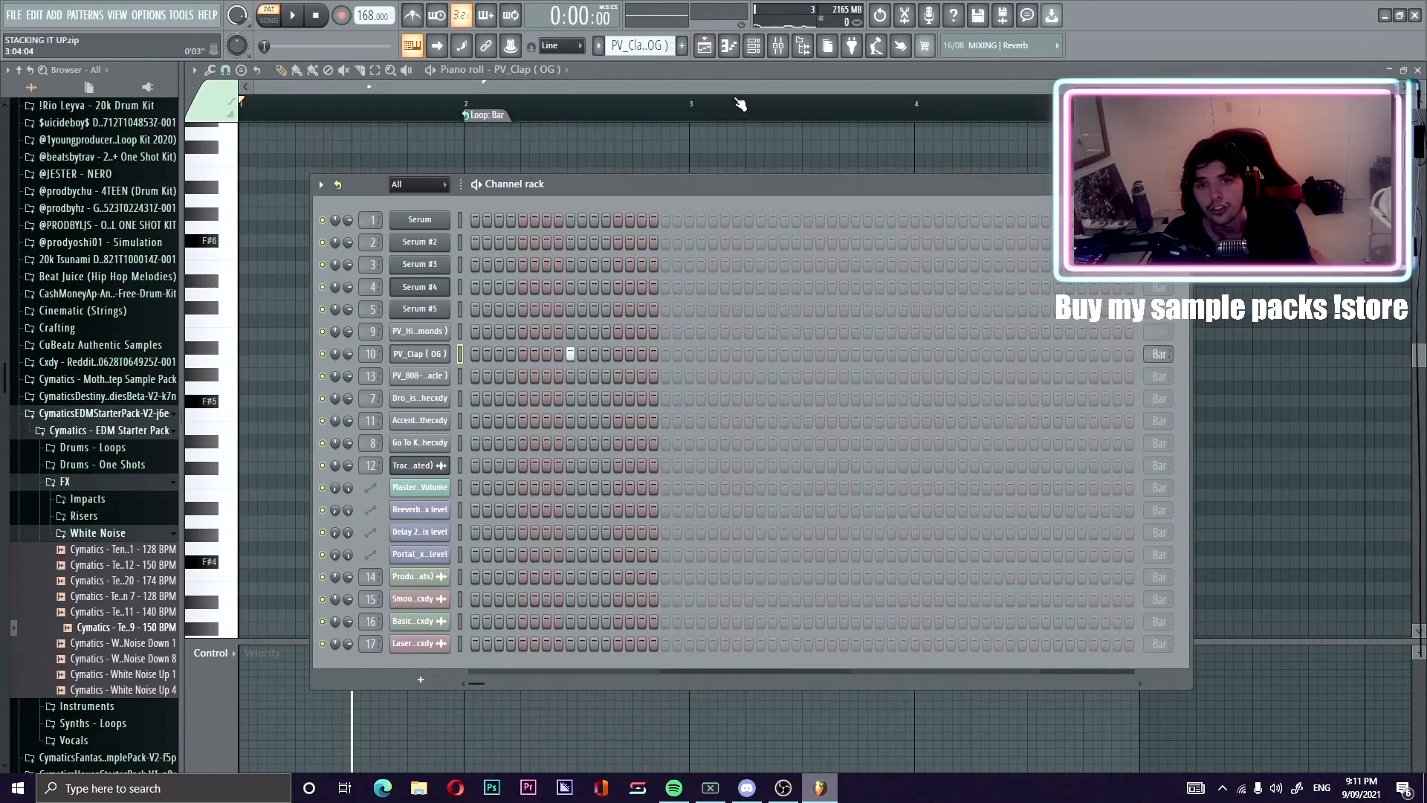
Move the bar 9 PV_Clap ( OG ) clip in the playlist from Track 7 to Track 16 and back.
left_click(706, 52)
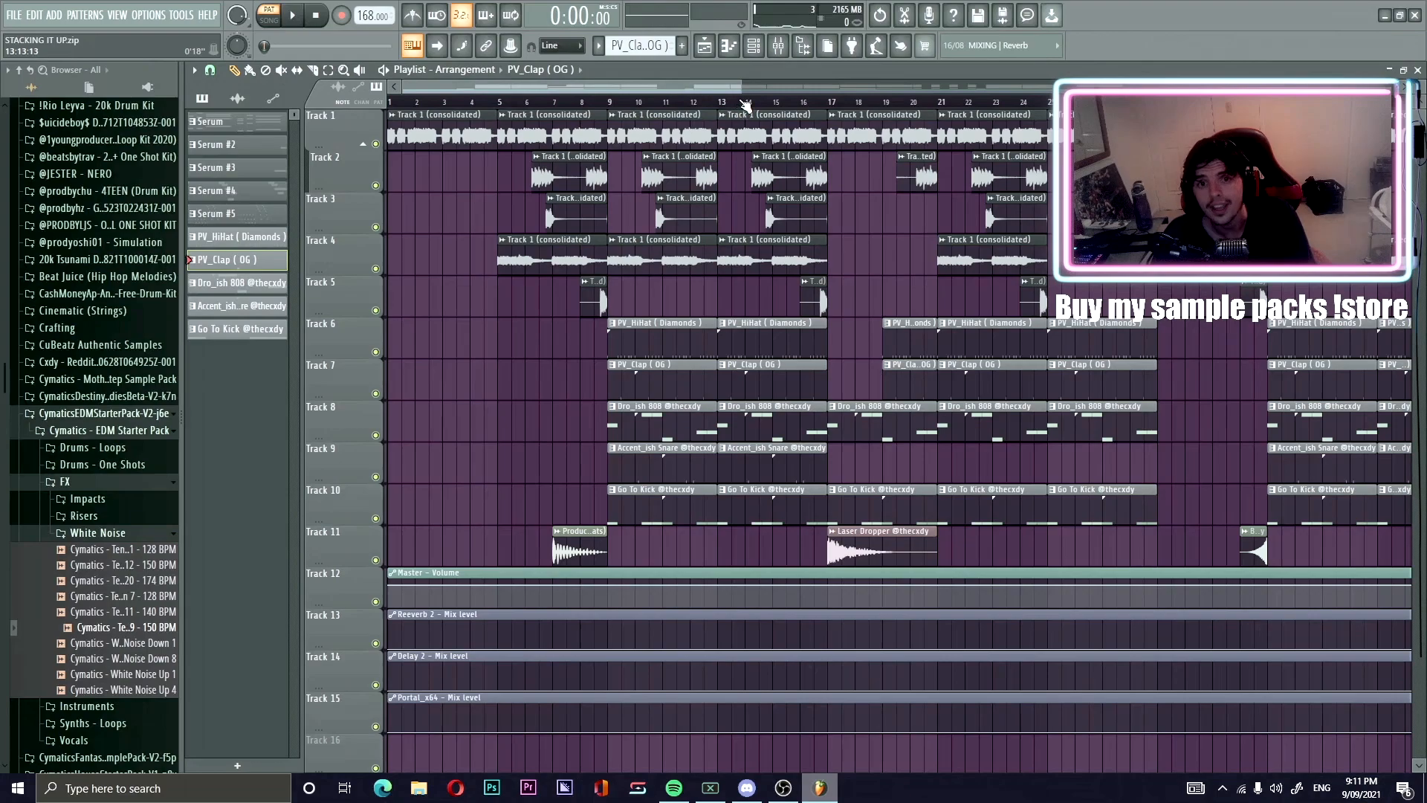
left_click_drag(739, 92, 1145, 91)
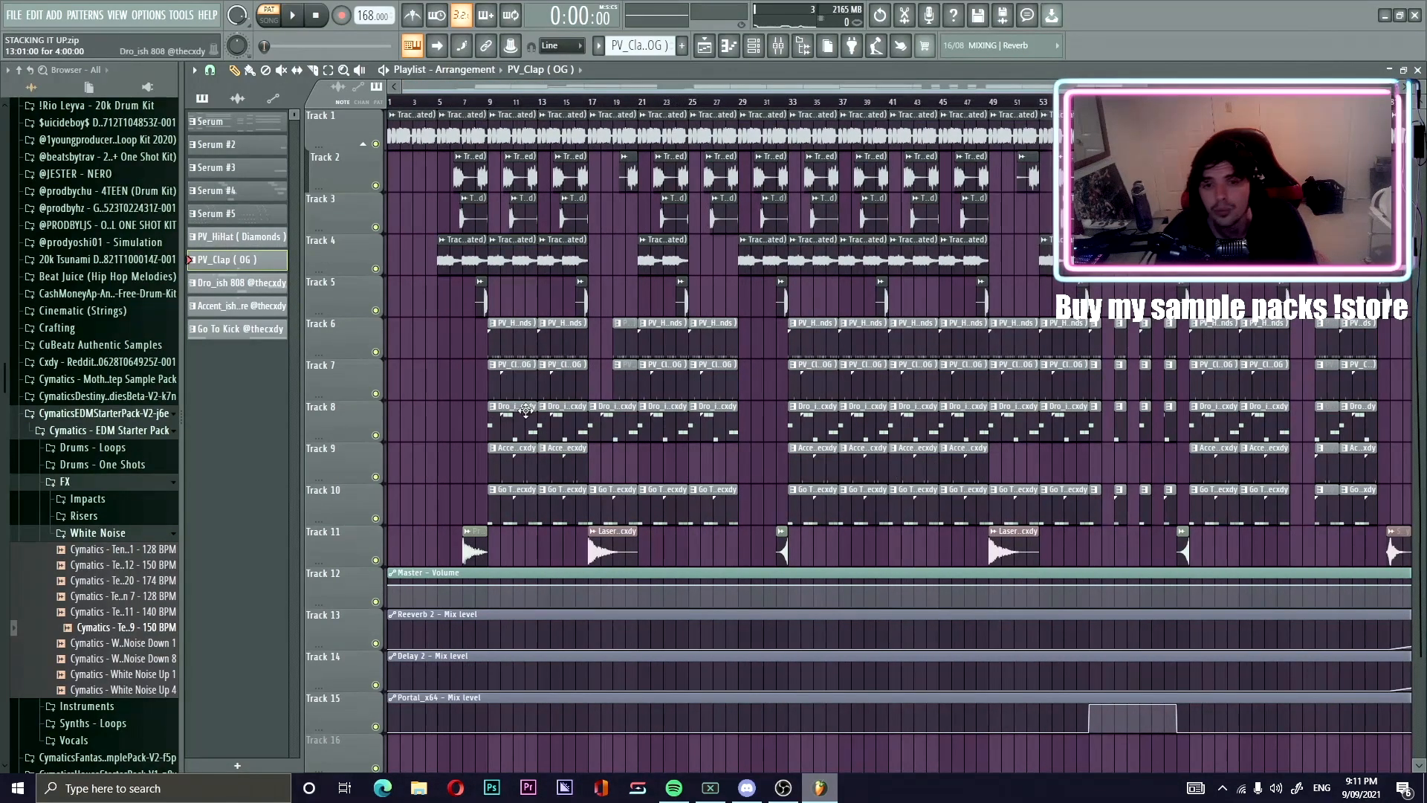
mouse_move(543, 382)
left_mouse_down()
mouse_move(518, 531)
mouse_move(510, 755)
mouse_move(516, 680)
left_mouse_up()
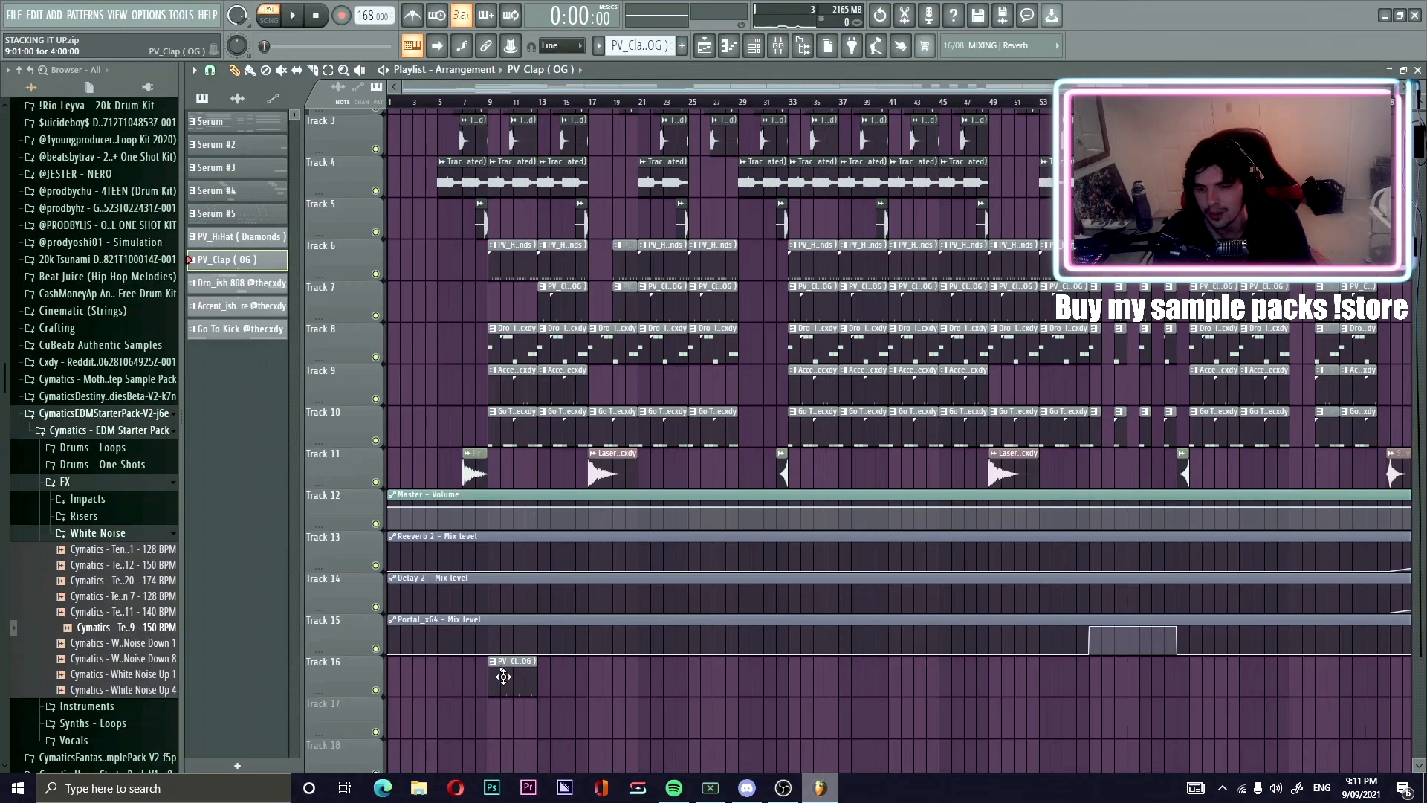
left_click_drag(535, 681, 537, 299)
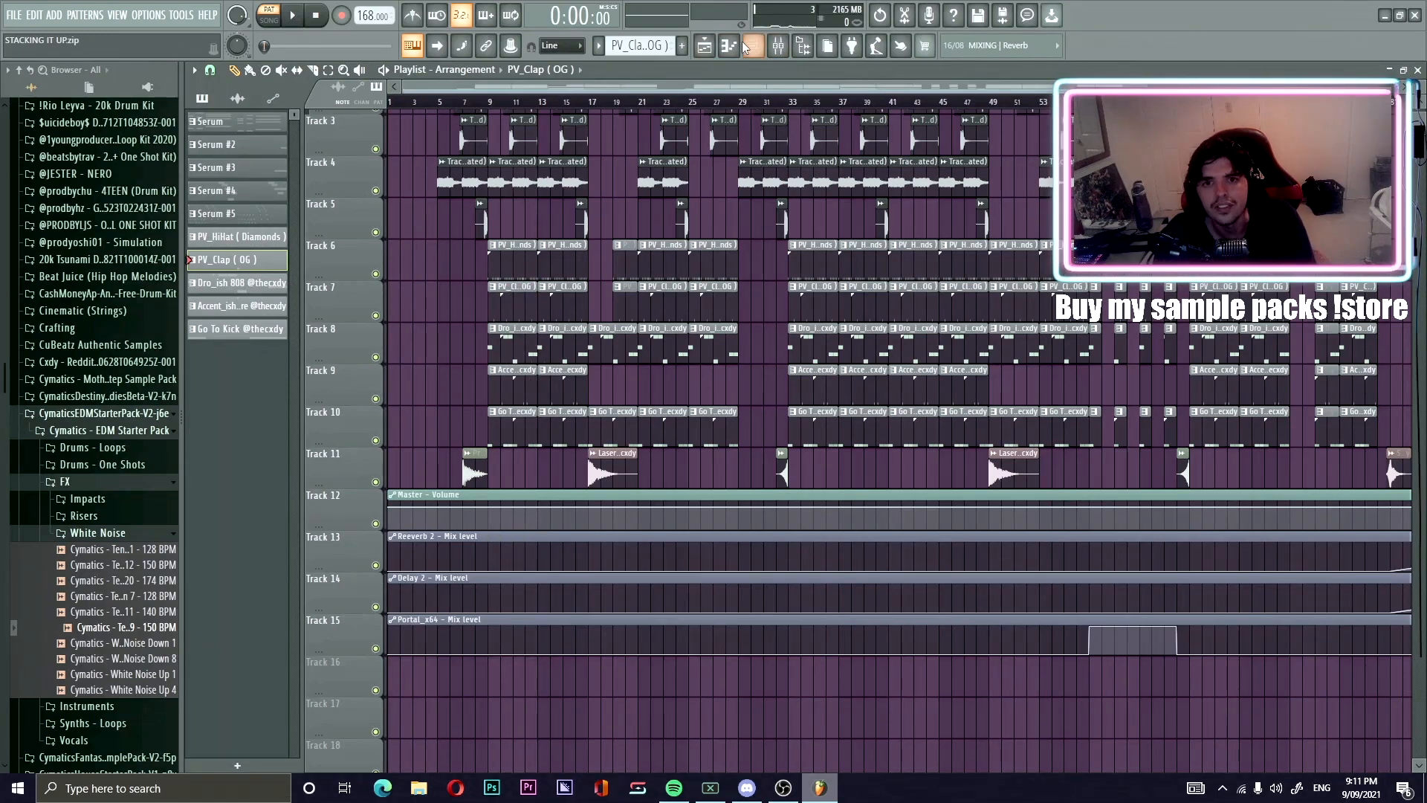
Open the Accent_ish Snare notes from Track 9 in the piano roll and play the pattern.
double_click(512, 388)
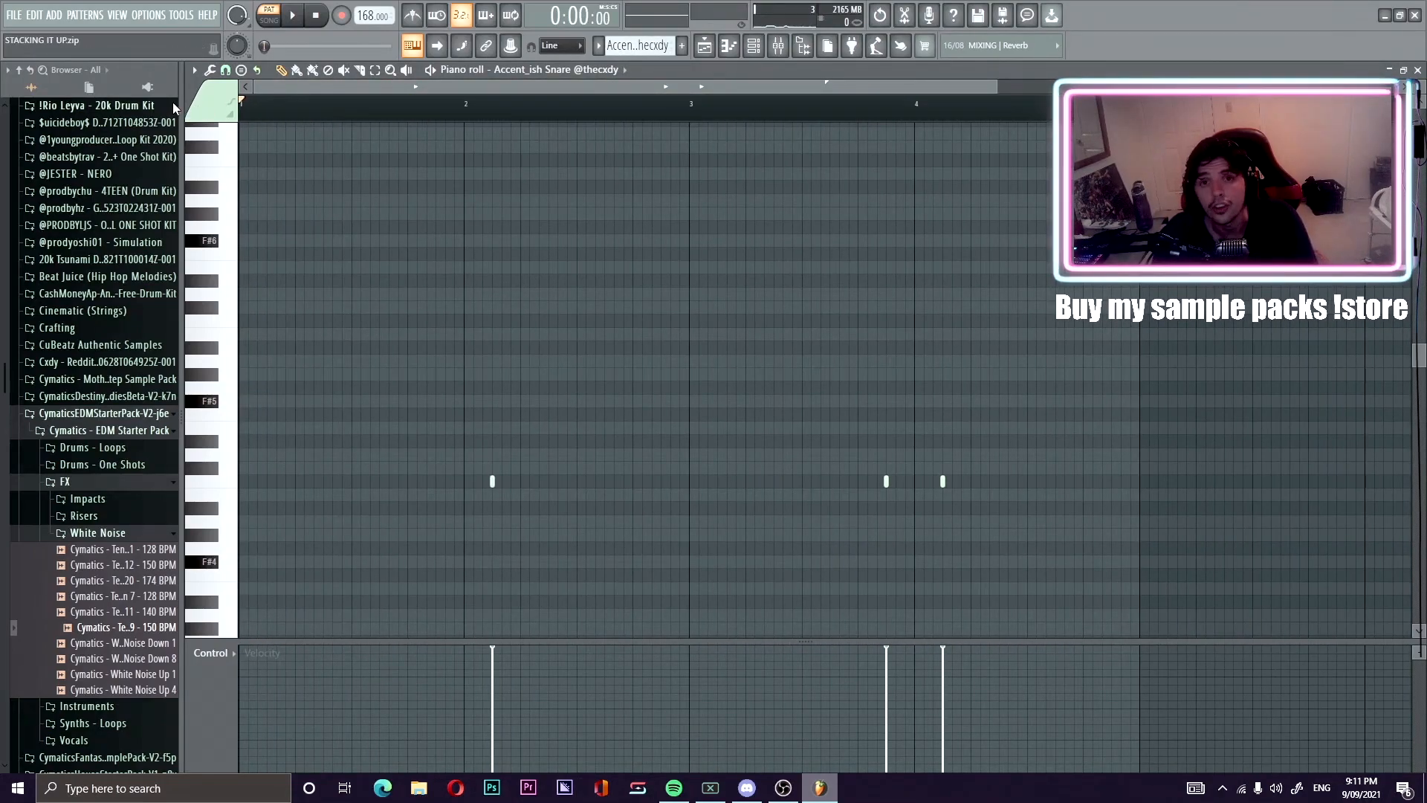
left_click(417, 110)
key("space")
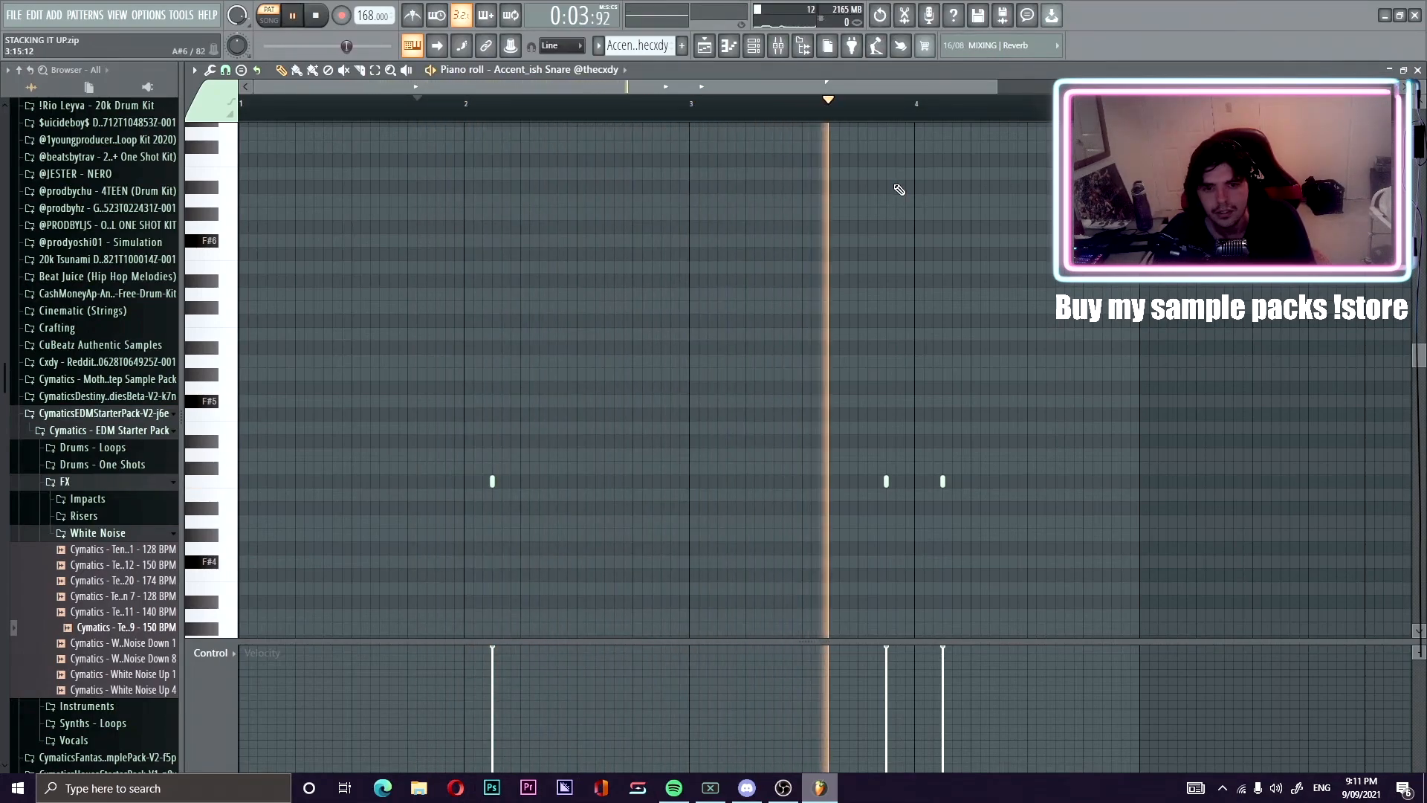
key("space")
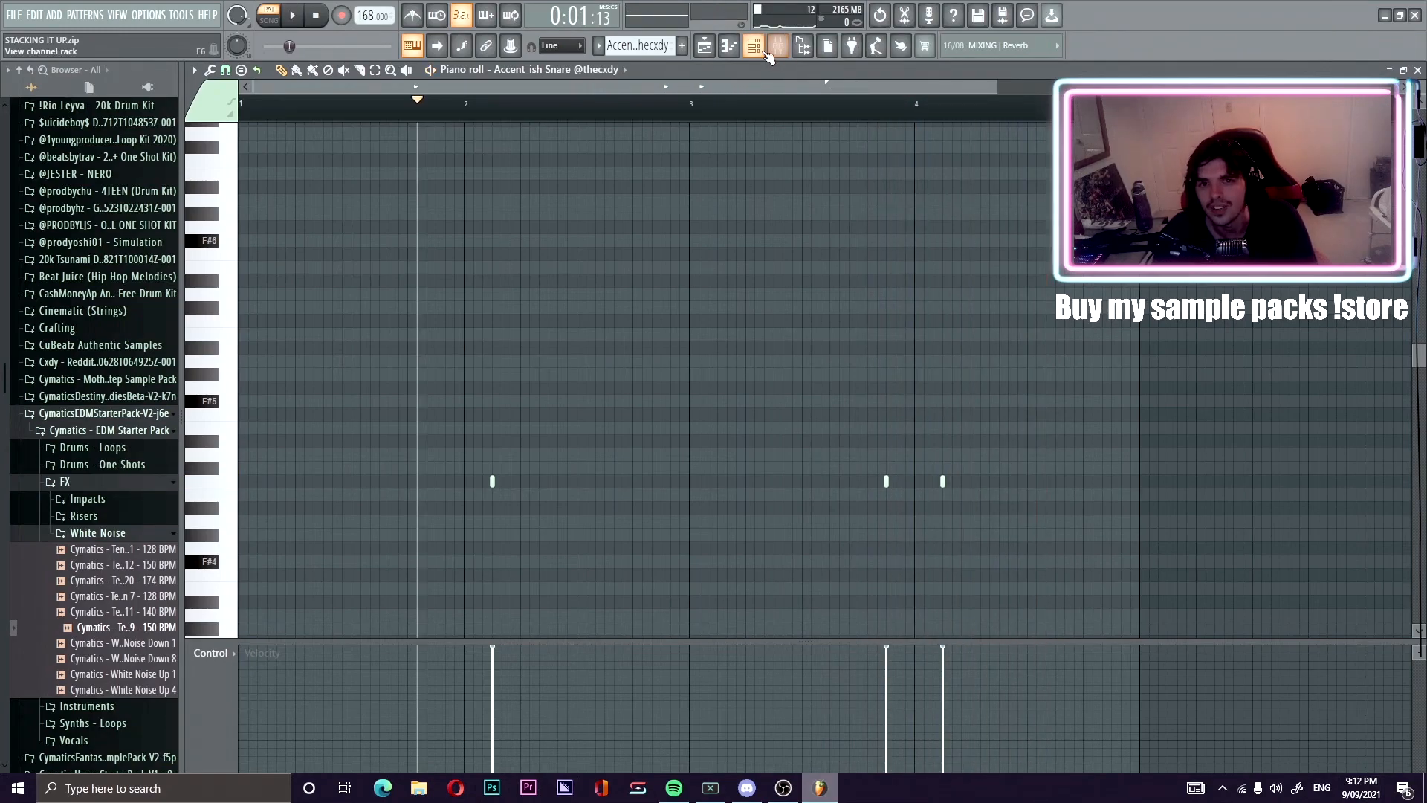
Open the Go To Kick notes from Track 10 in the piano roll and play the pattern.
left_click(753, 46)
left_click(704, 46)
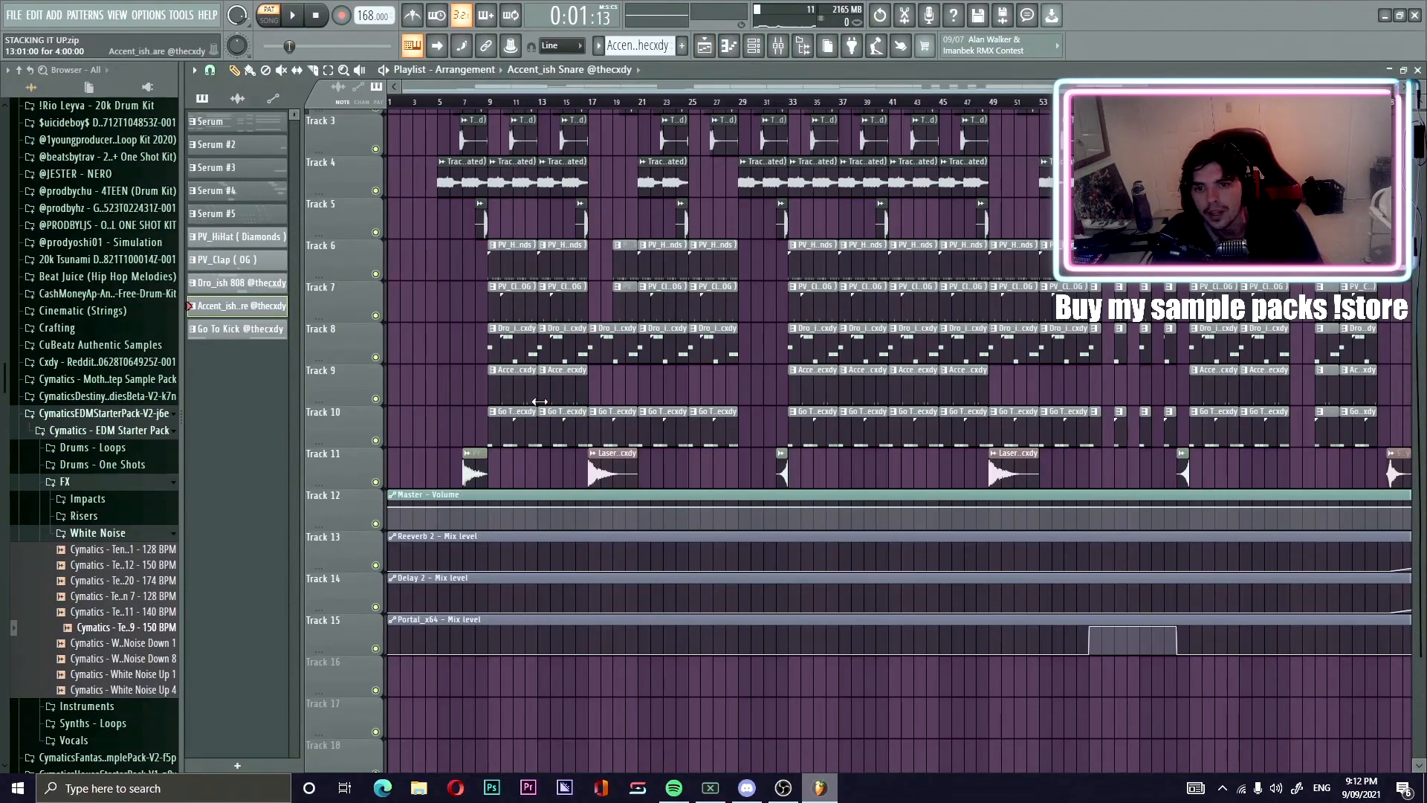
double_click(513, 416)
left_click_drag(638, 87, 79, 119)
left_click_drag(1243, 85, 1080, 86)
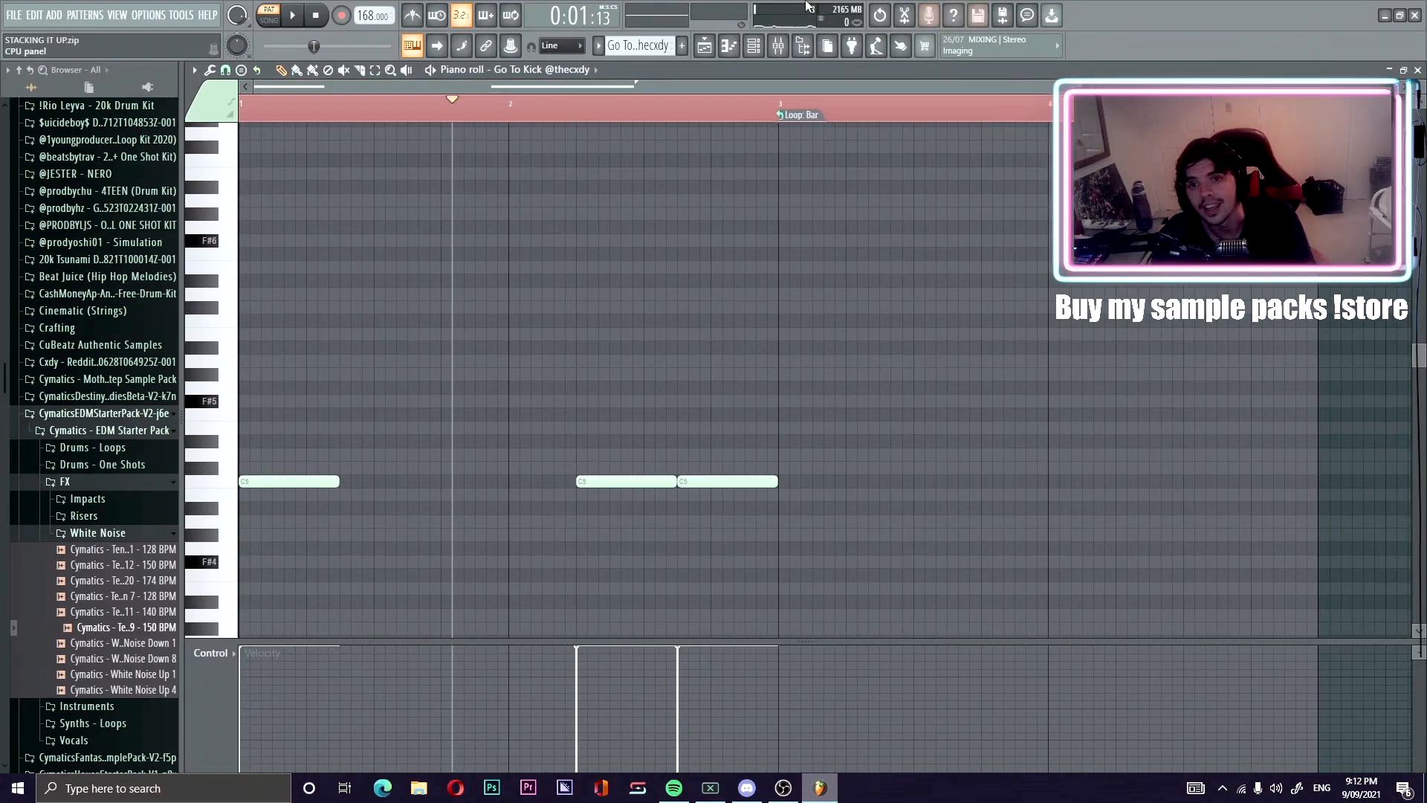
left_click(291, 111)
key("space")
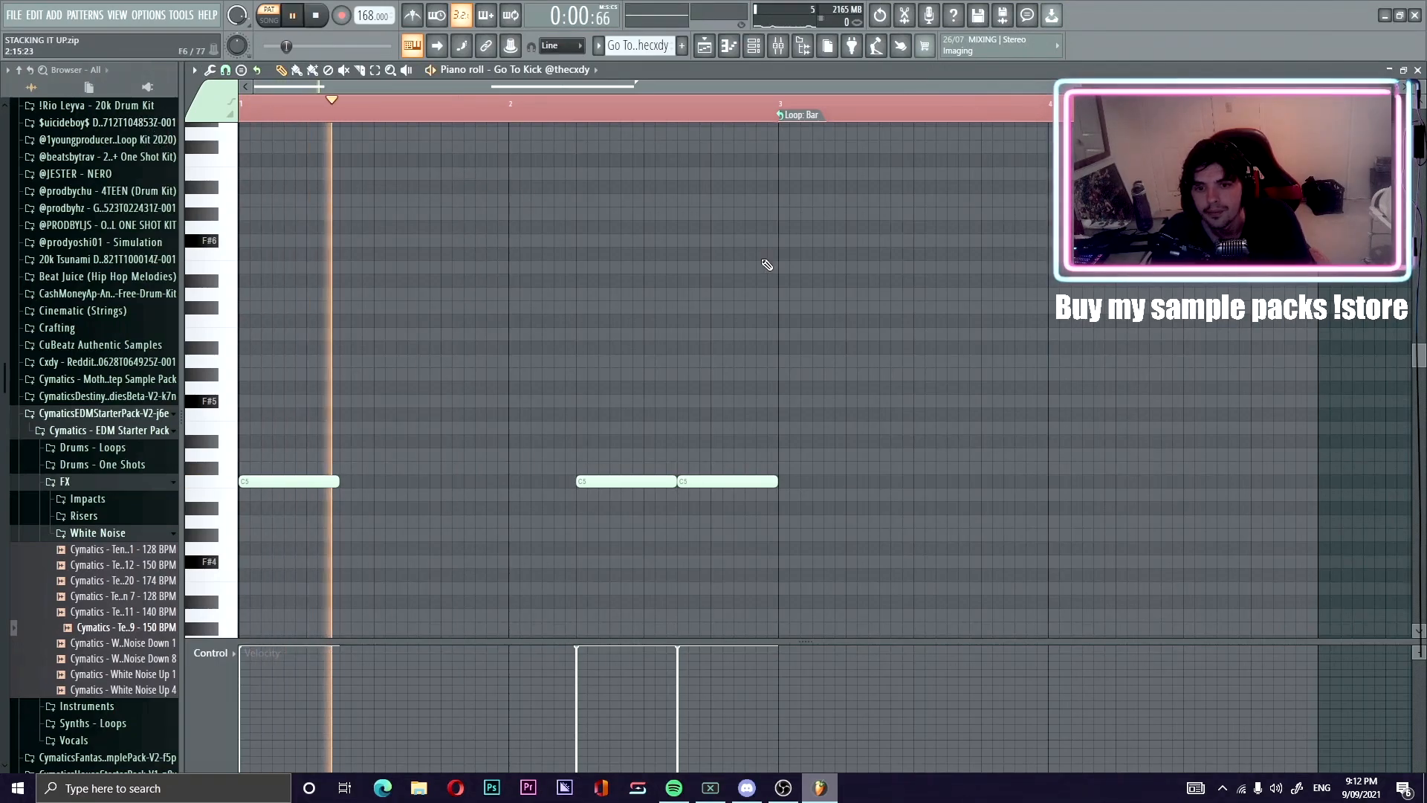
scroll(764, 260, "down", 1)
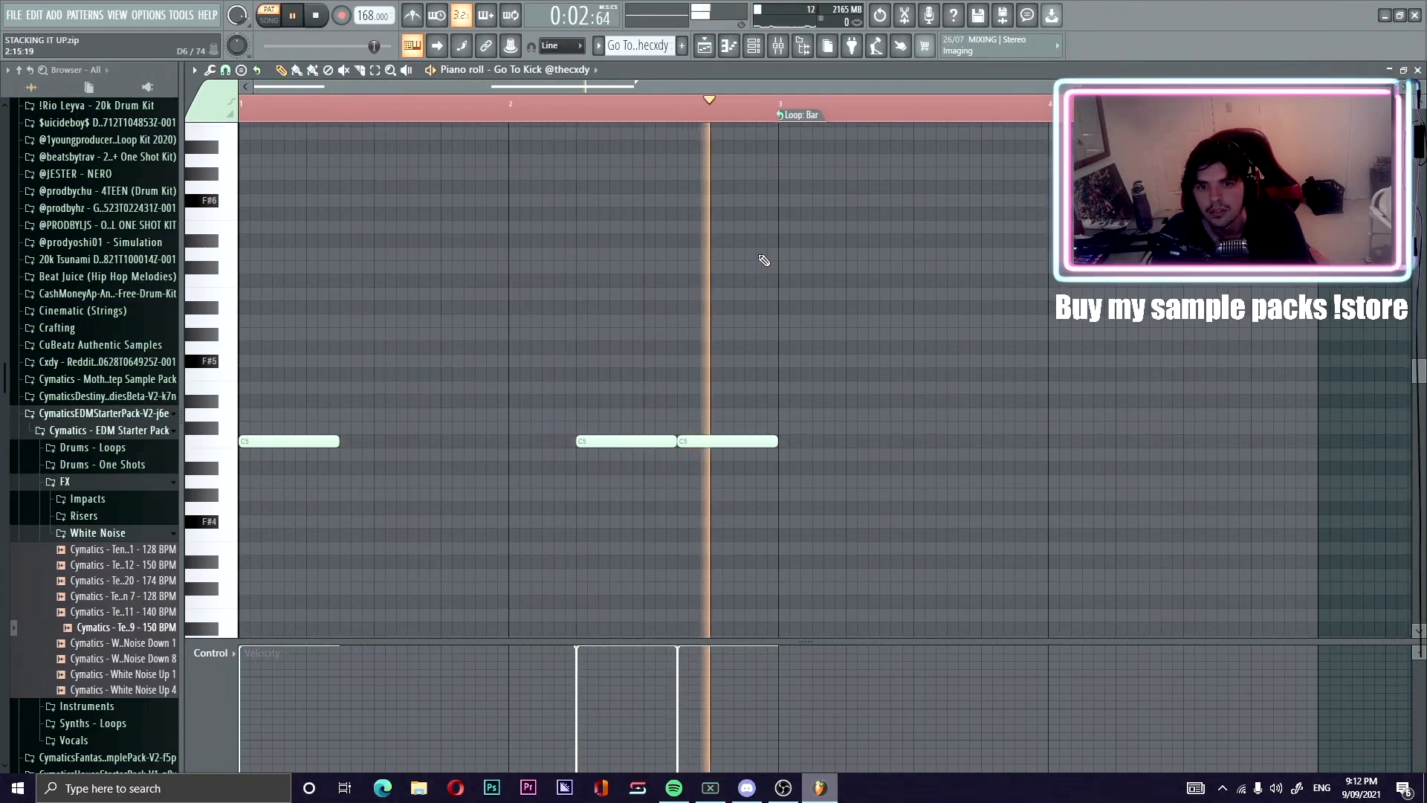
key("space")
Open the Dro_ish 808 notes from Track 8 and examine the full four-bar pattern in the piano roll and channel rack.
key("F5")
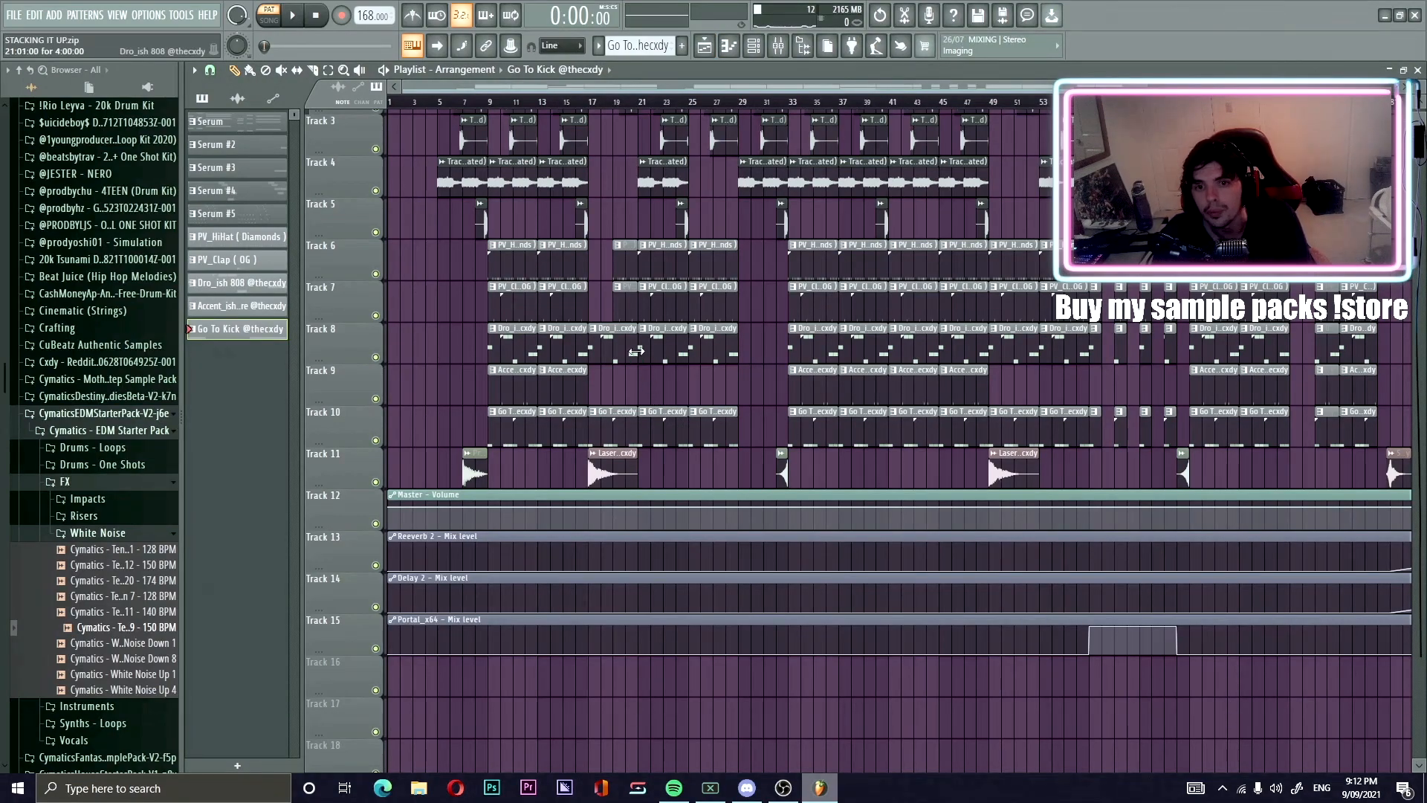
double_click(508, 358)
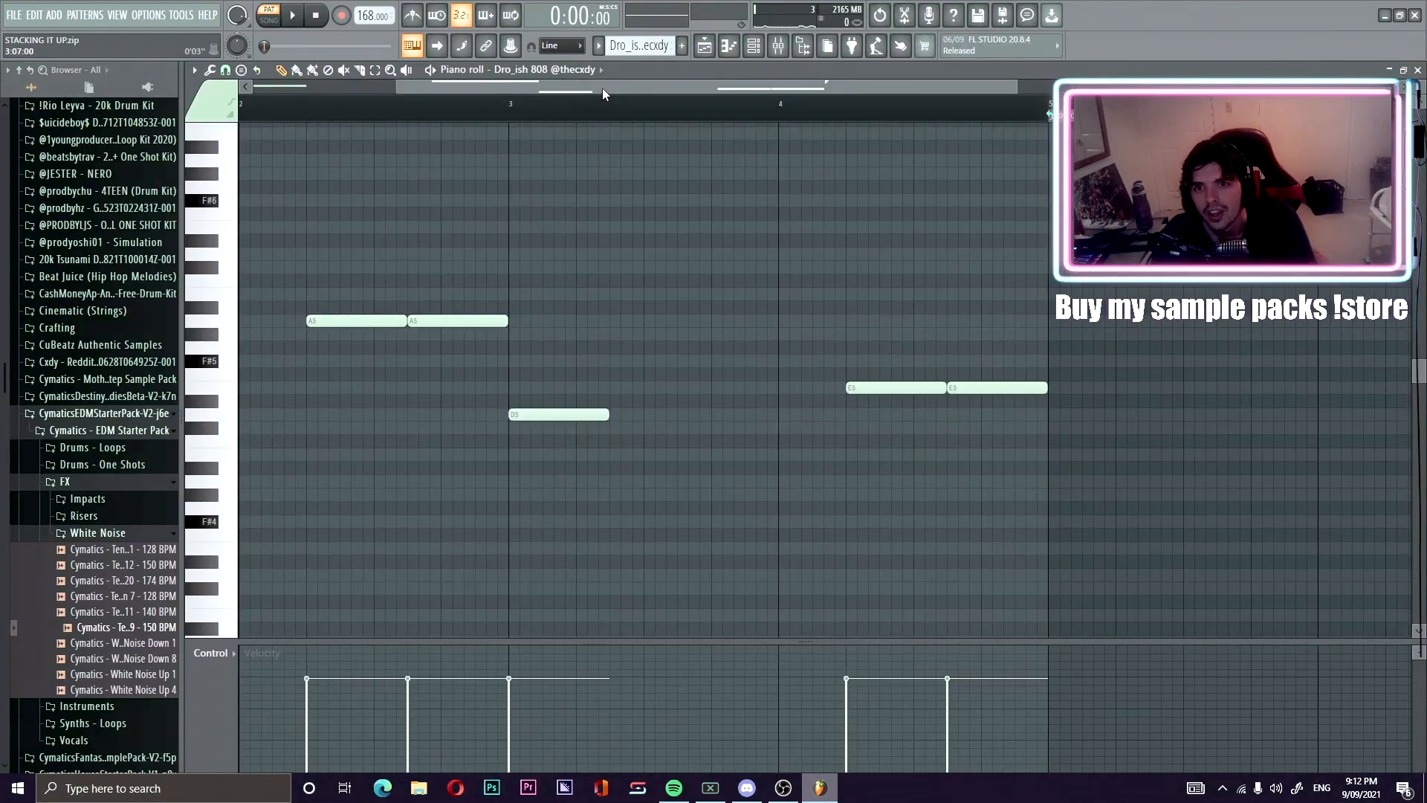
left_click_drag(604, 90, 455, 90)
left_click_drag(875, 83, 997, 85)
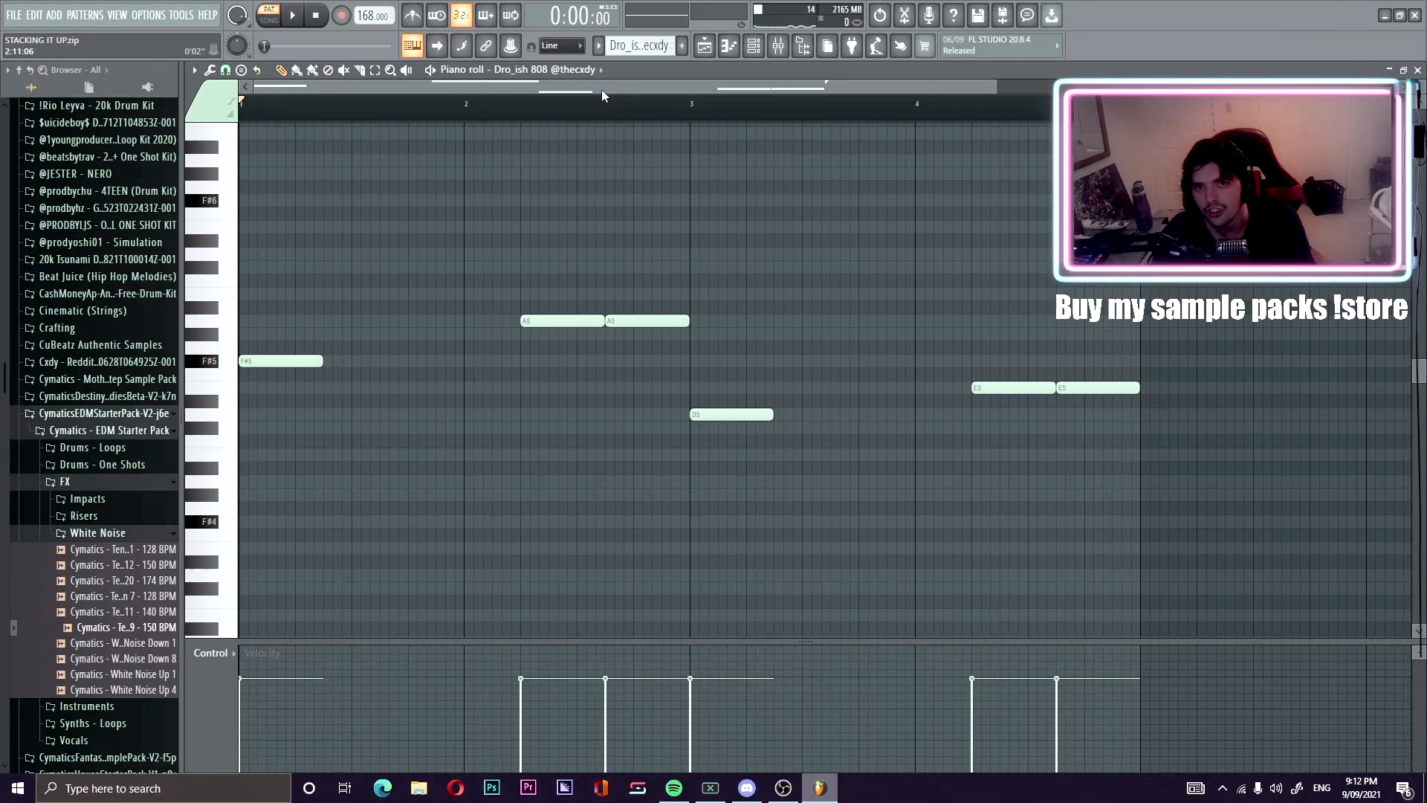
left_click(753, 46)
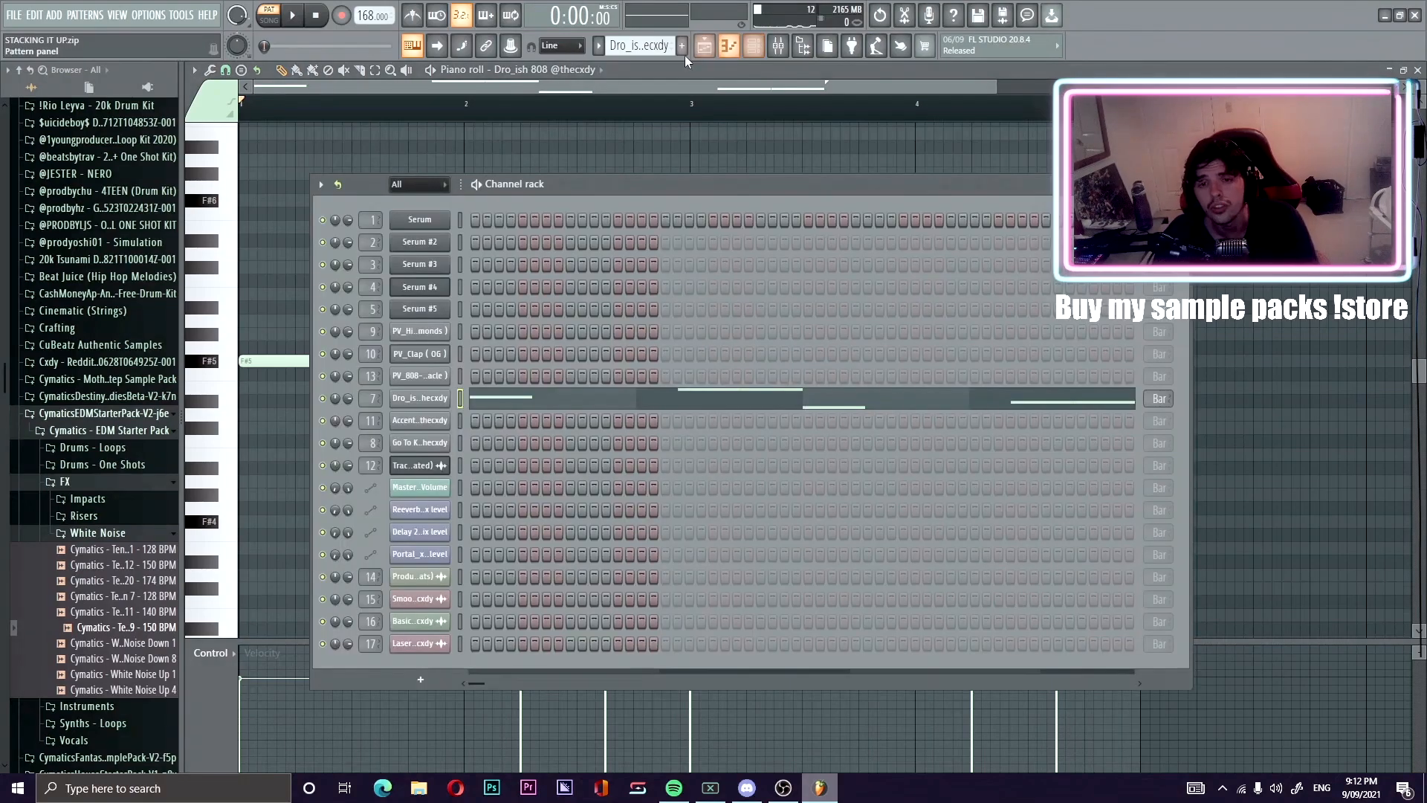
Open the Producer tag sample from Track 11 of the playlist and preview it.
left_click(705, 49)
scroll(475, 423, "down", 1)
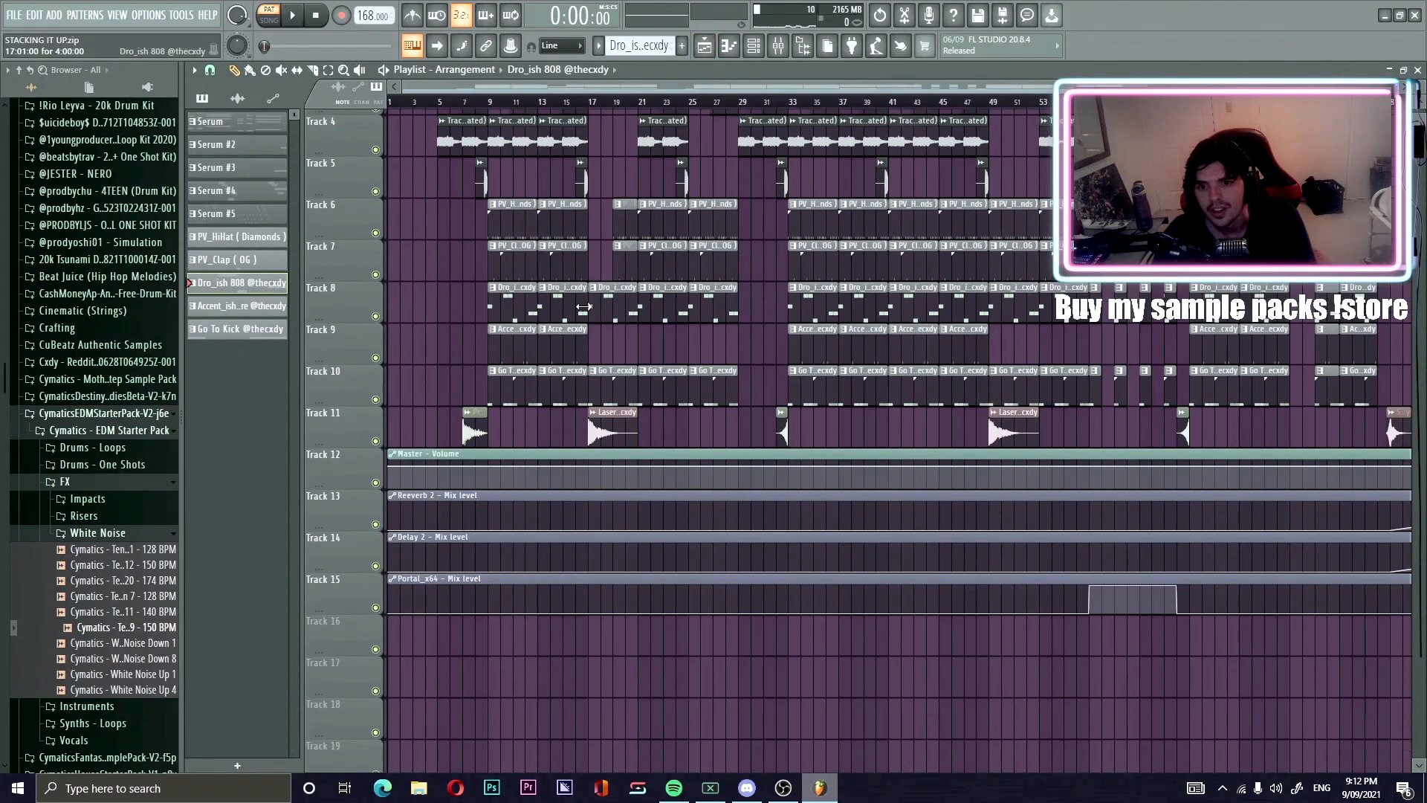
double_click(467, 417)
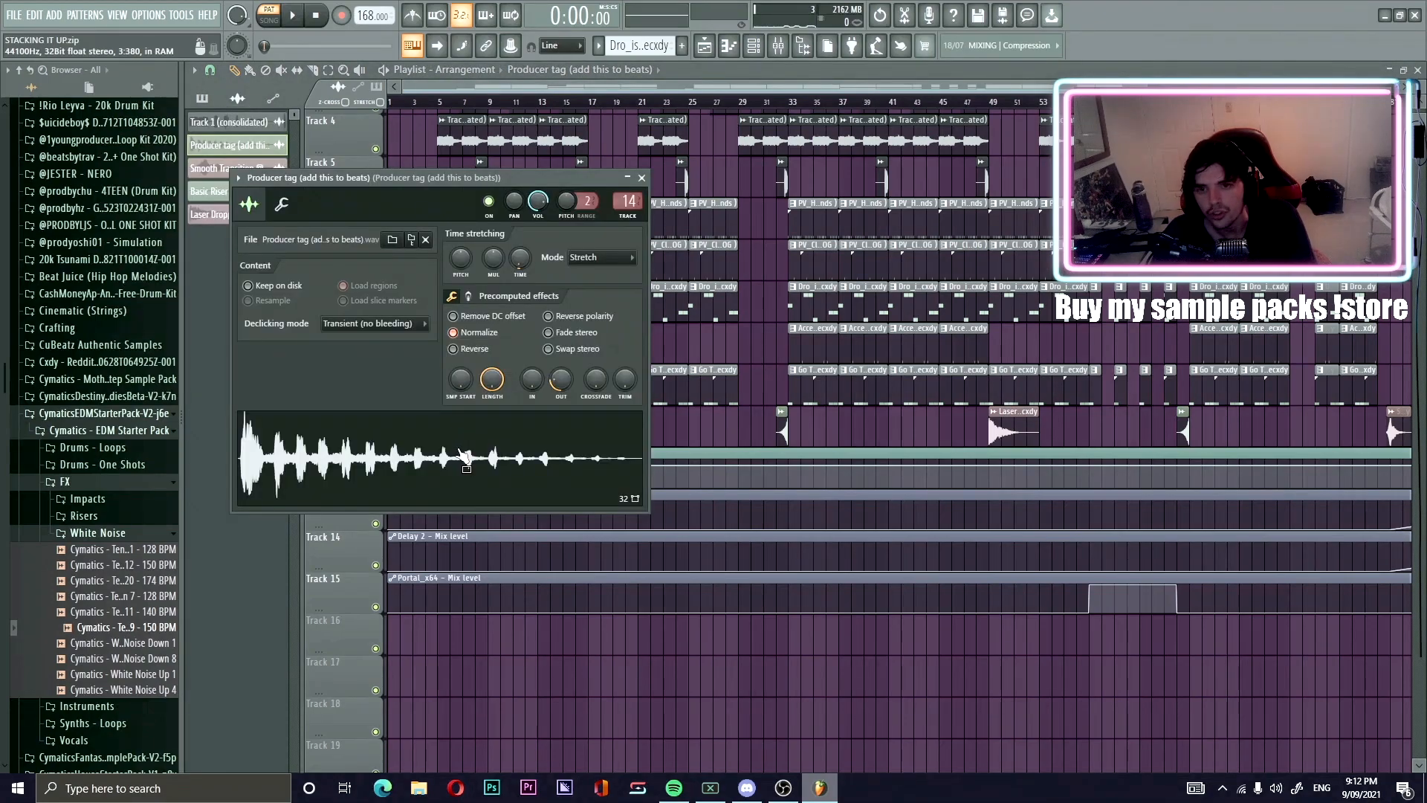
left_click(462, 454)
right_click(747, 424)
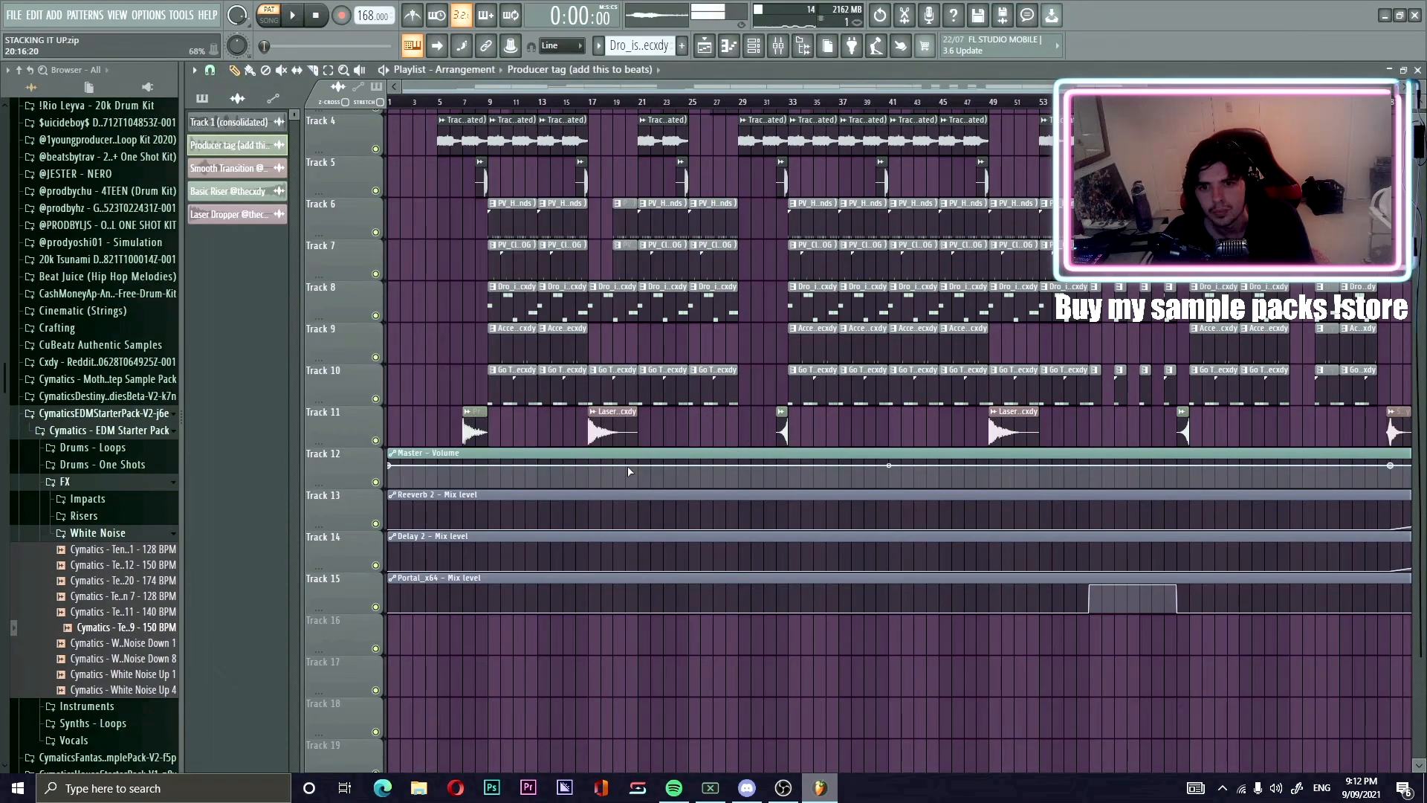
Open the Laser Dropper sample from the bar 17 clip on Track 11 and preview it.
double_click(612, 424)
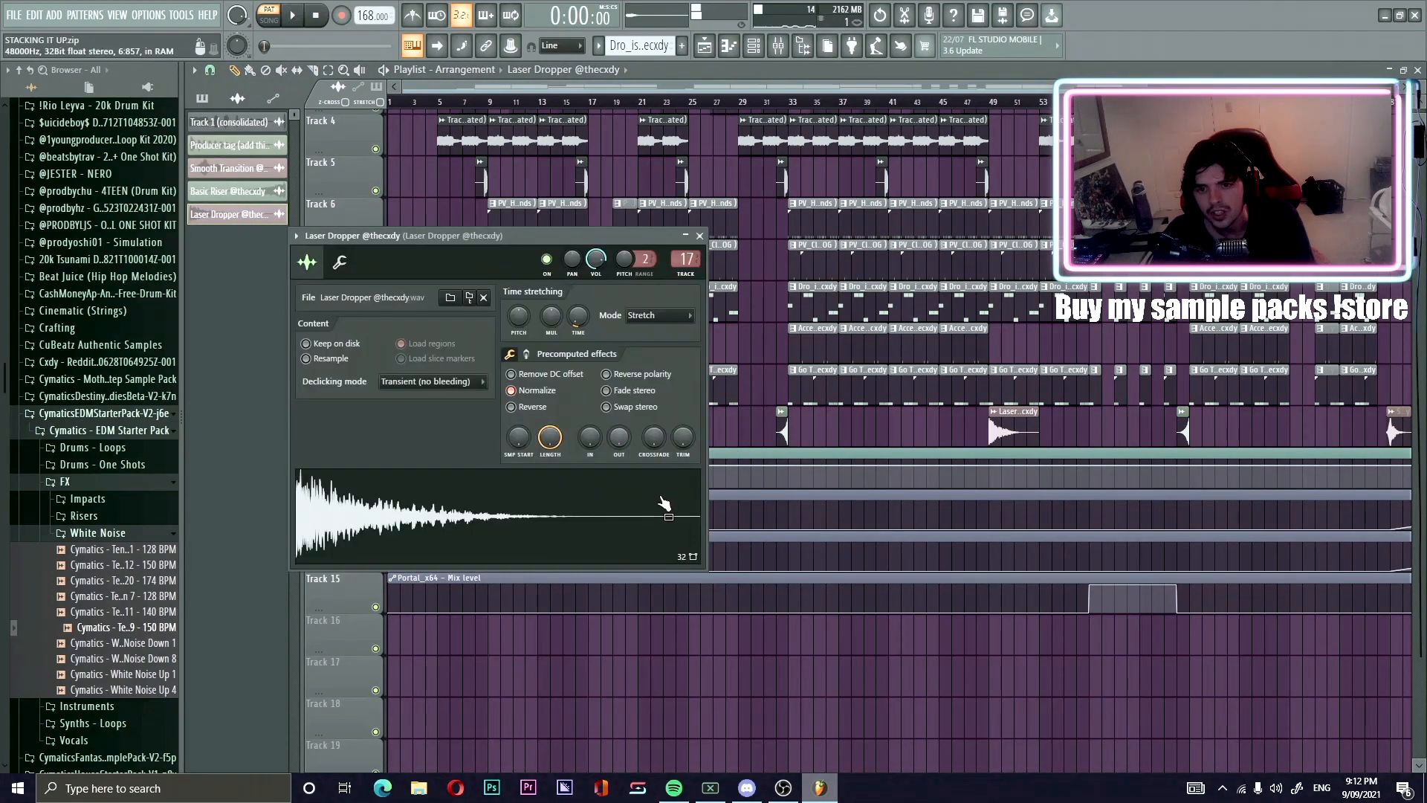
left_click(557, 512)
right_click(766, 358)
Open the Basic Riser sample from Track 11 and the Smooth Transition sample to examine both effects.
left_click(782, 436)
double_click(782, 437)
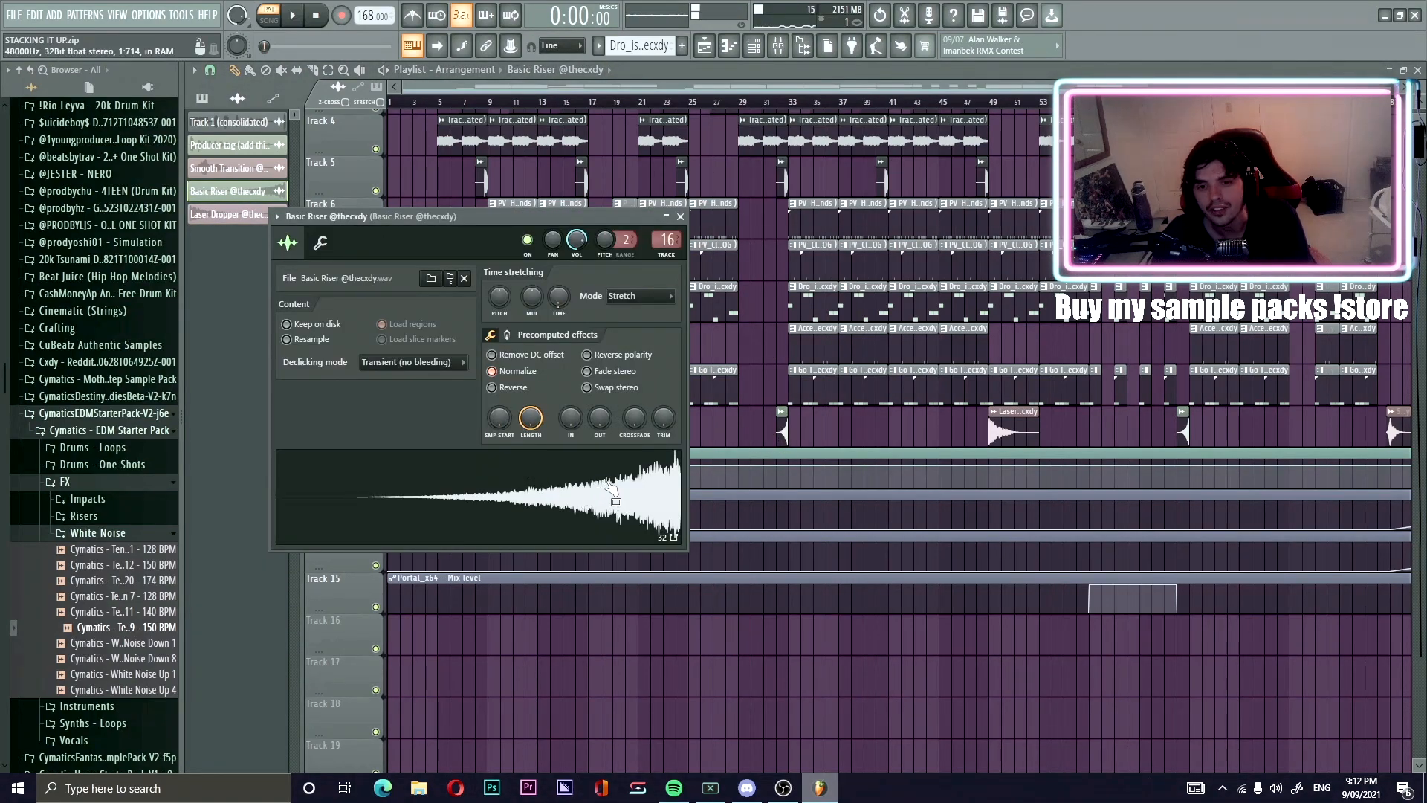
left_click_drag(830, 87, 1126, 87)
double_click(223, 168)
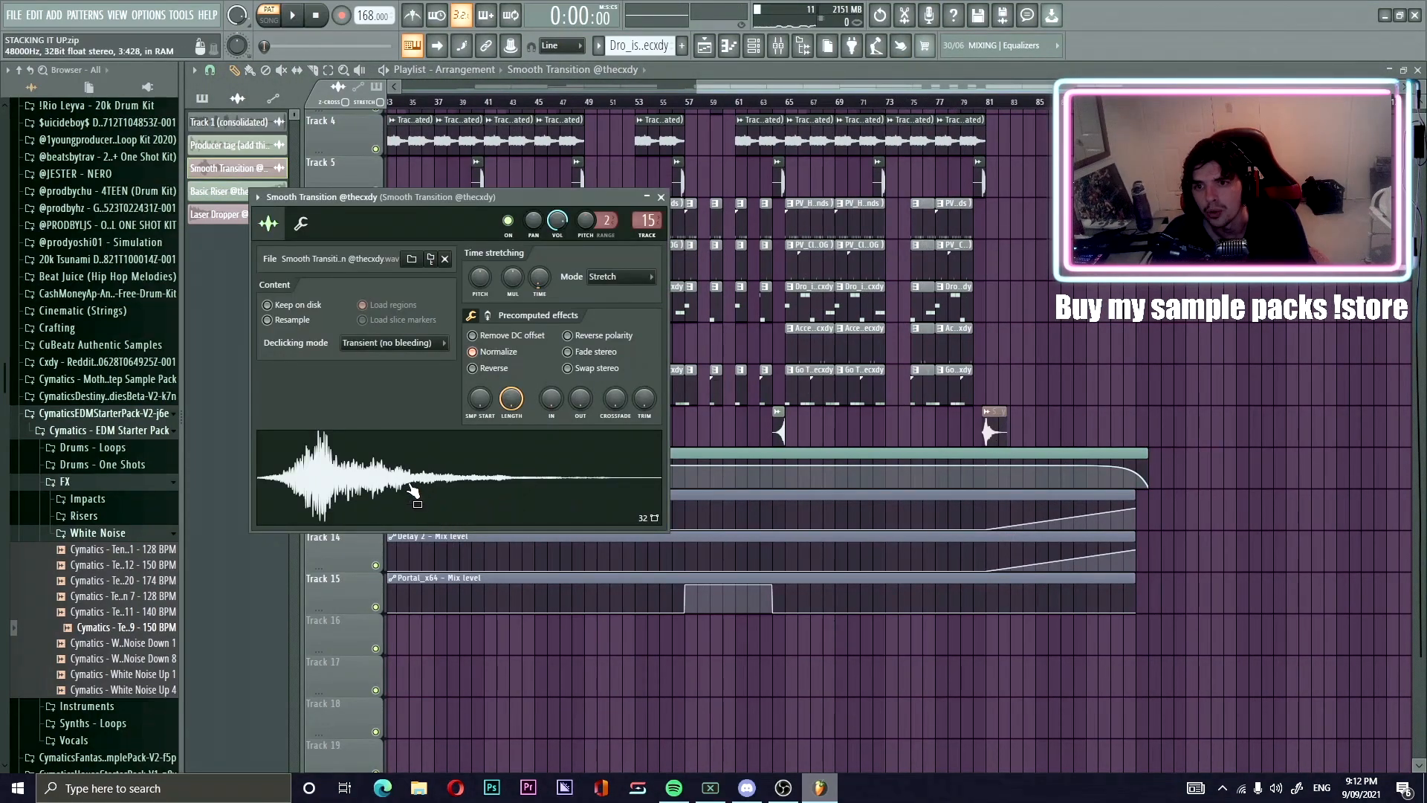
left_click_drag(993, 87, 699, 88)
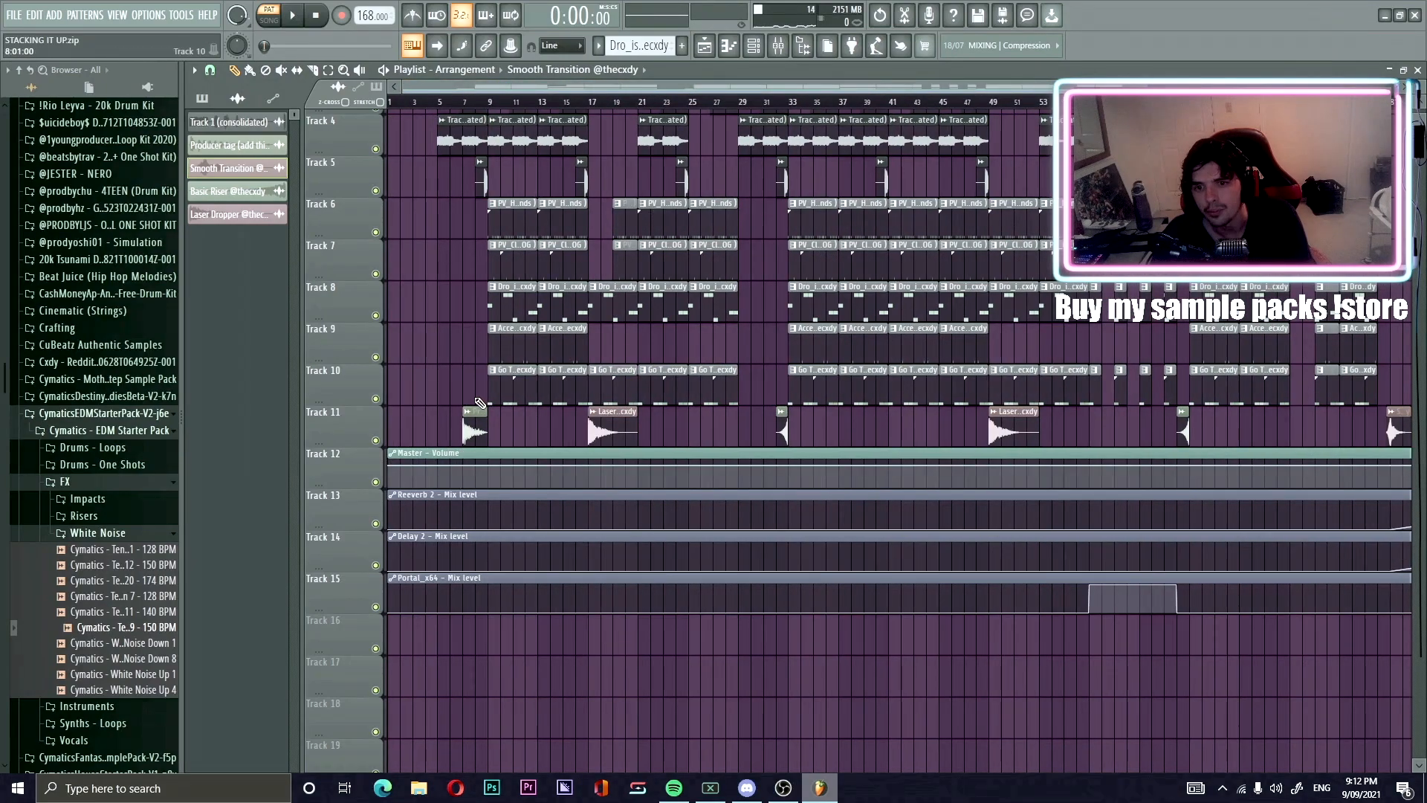
scroll(527, 270, "right", 6)
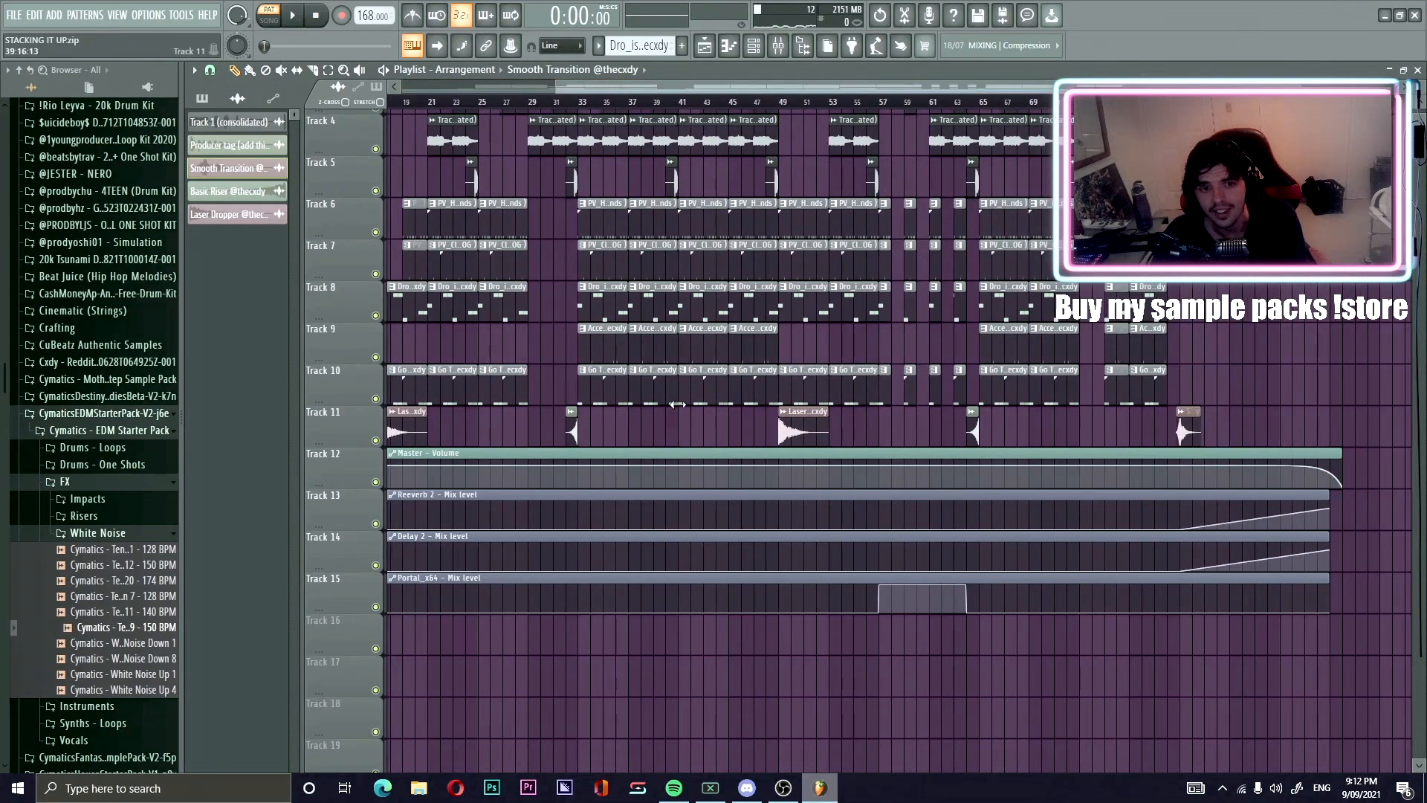
left_click_drag(591, 87, 437, 87)
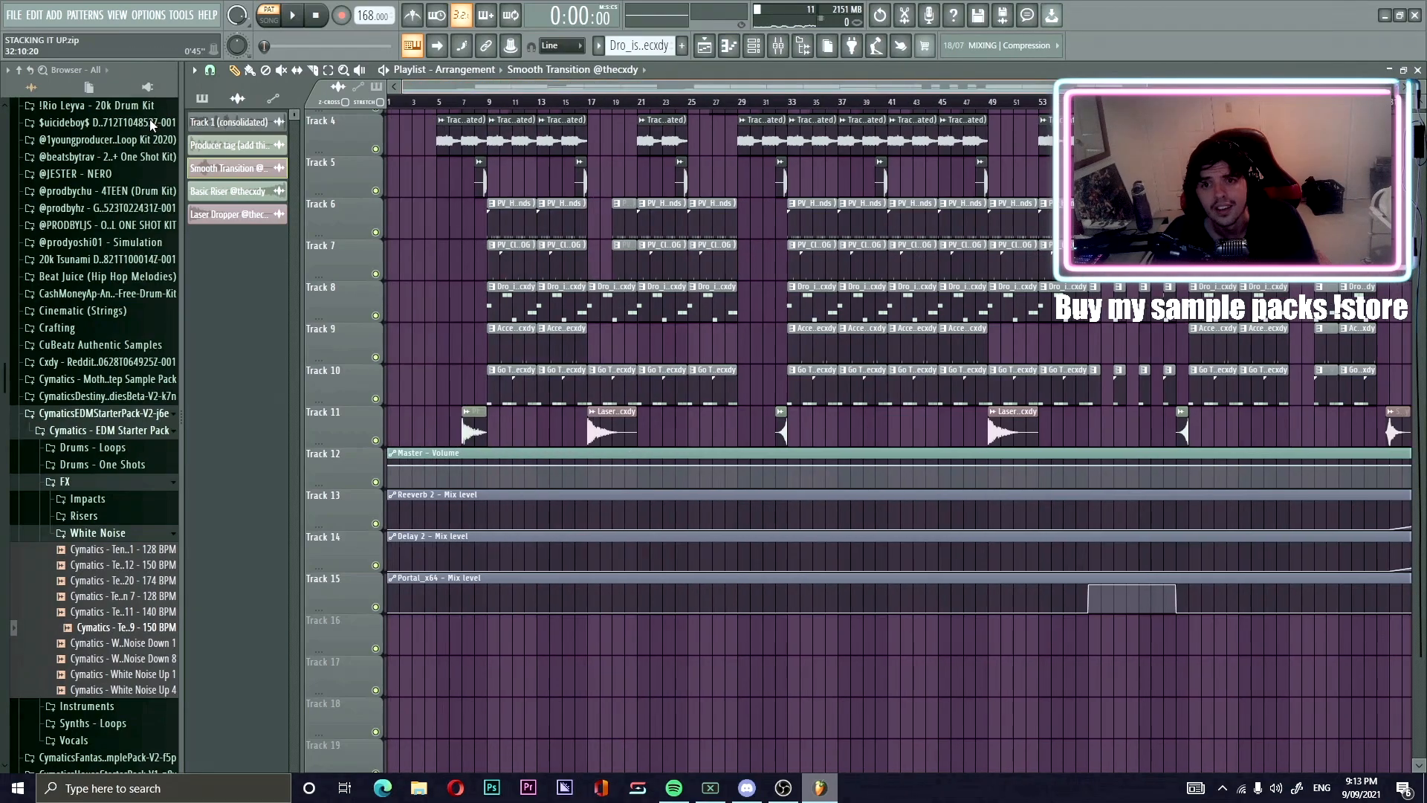
scroll(650, 407, "up", 5)
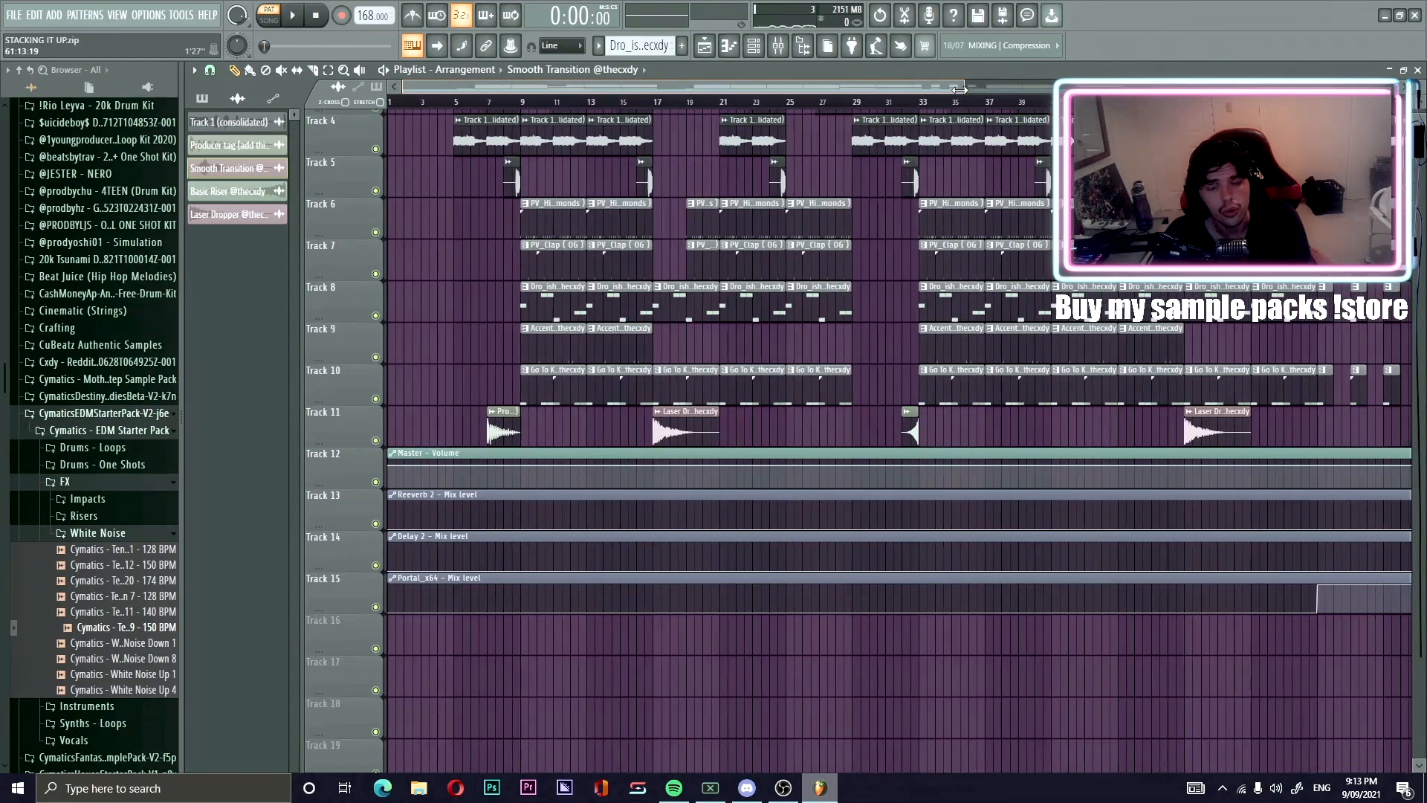
Open the Producer tag sample on Track 11 of the playlist, then close it and display the whole arrangement.
double_click(631, 432)
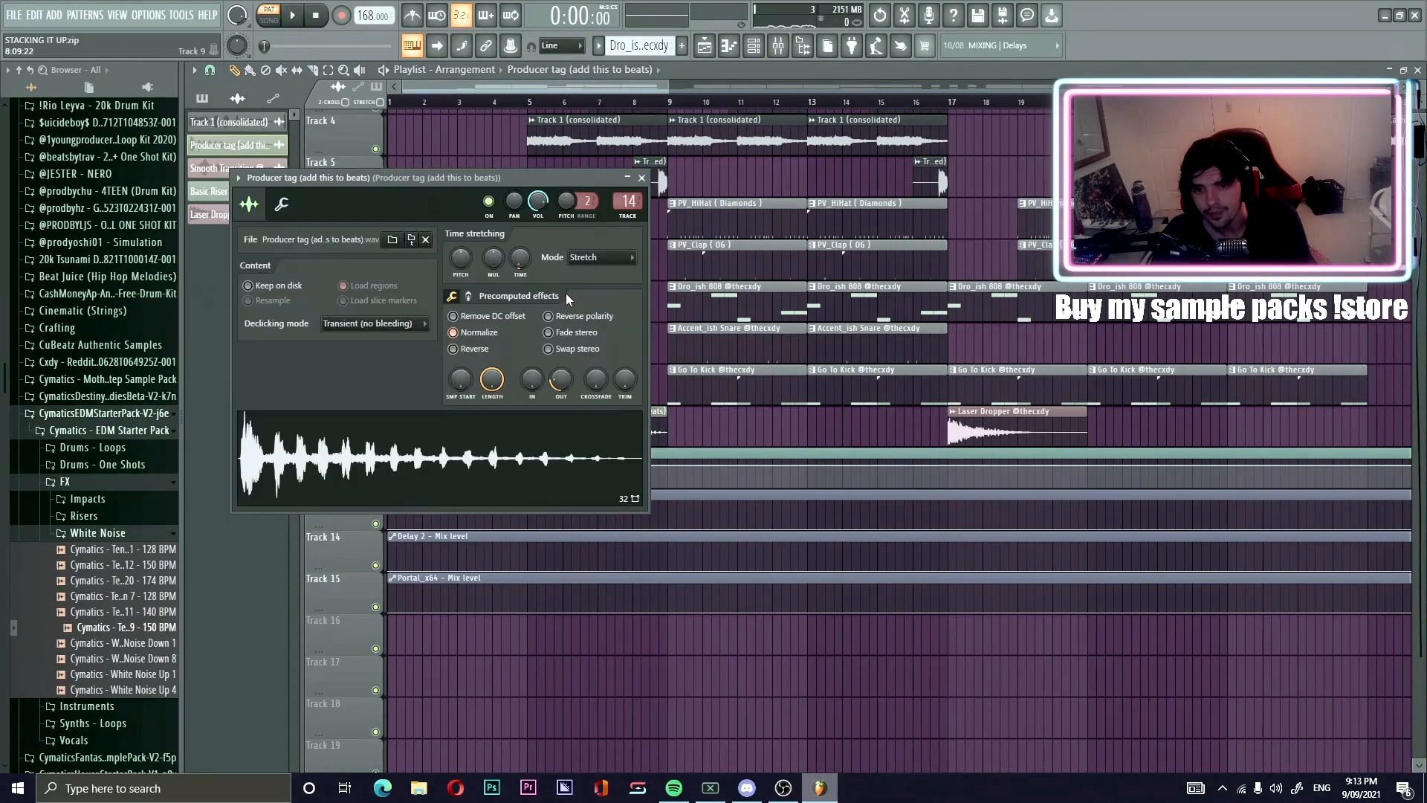
key("Escape")
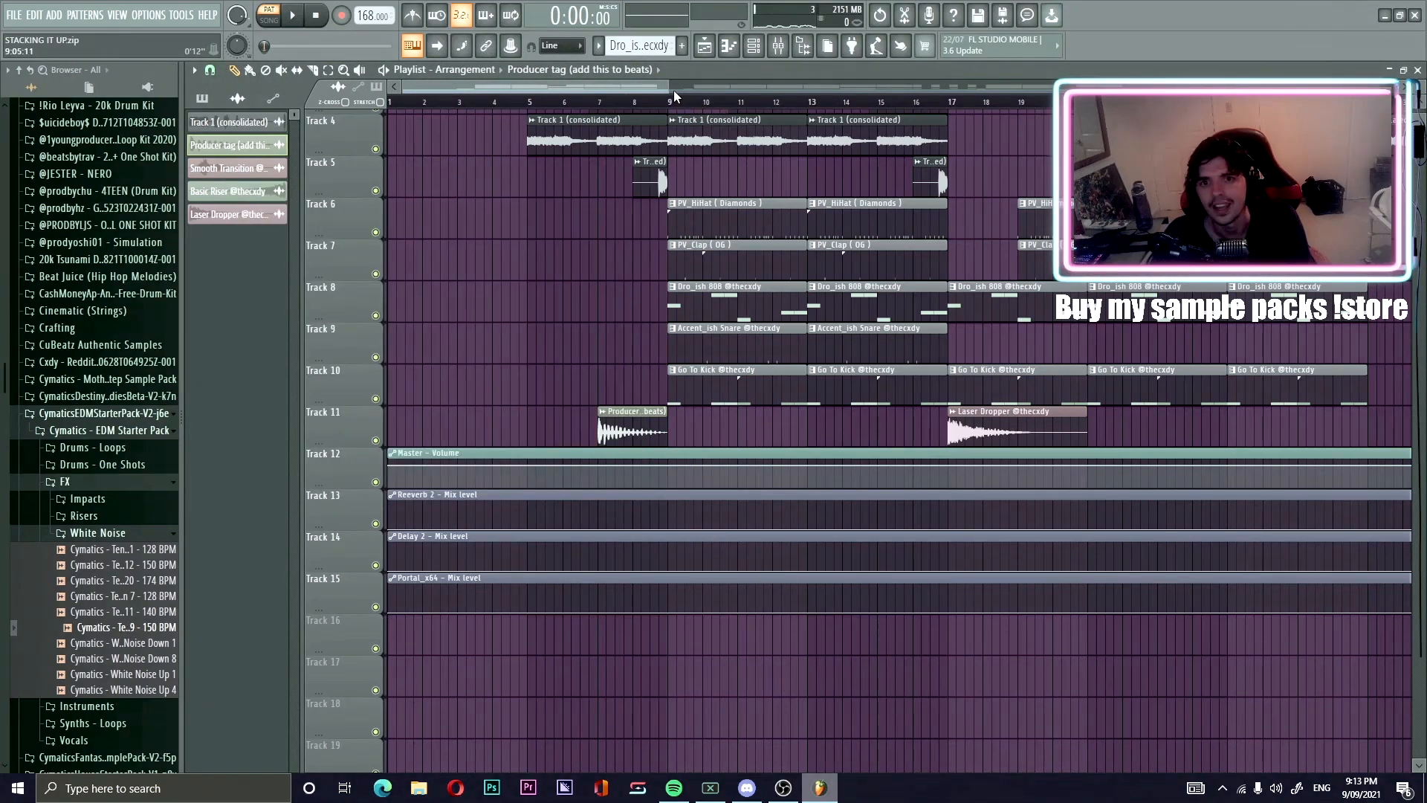
left_click_drag(668, 87, 750, 87)
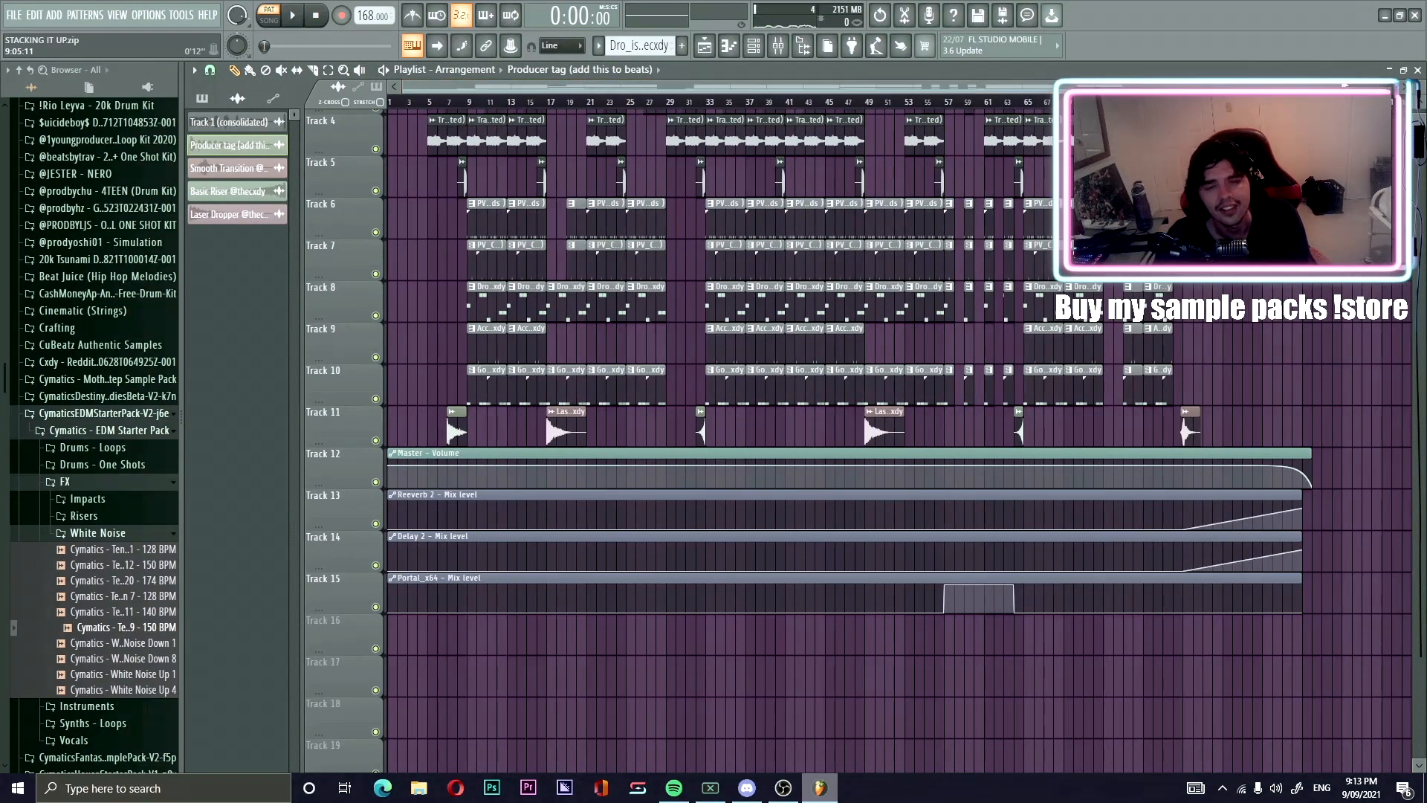
Open the mixer and review the Serum, Serum #2, Serum #3 and Serum #4 tracks in turn.
left_click(778, 45)
left_click(276, 272)
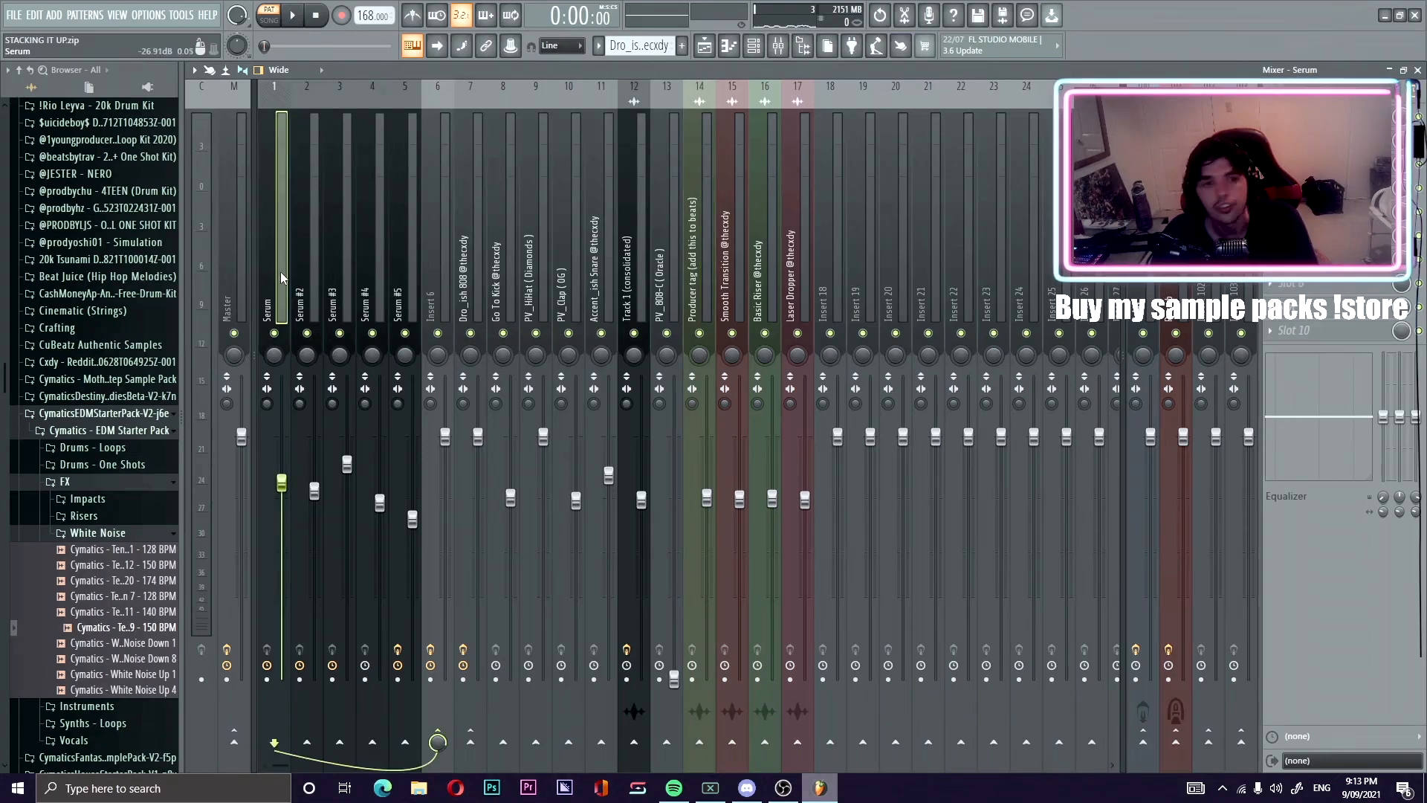
left_click(306, 281)
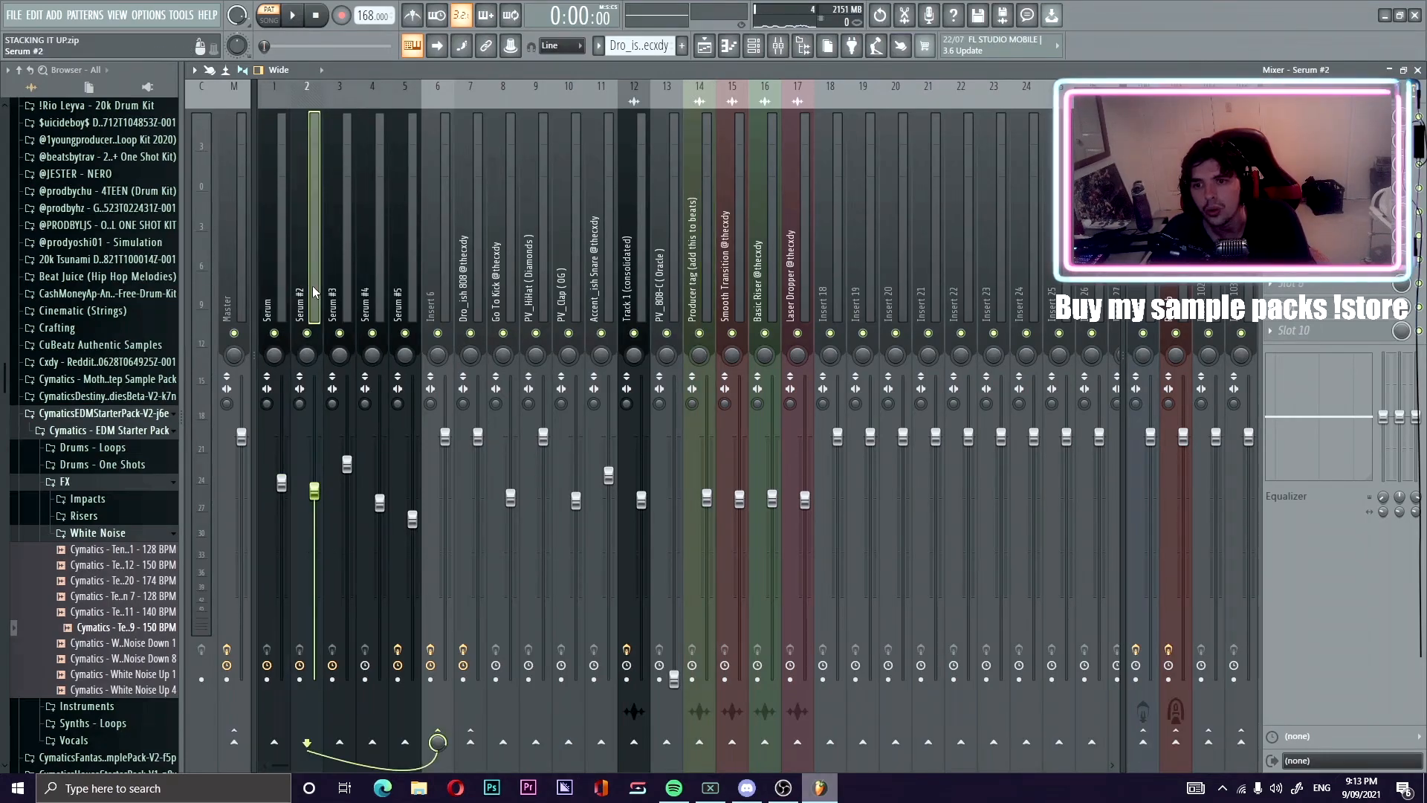
left_click(336, 299)
left_click(374, 305)
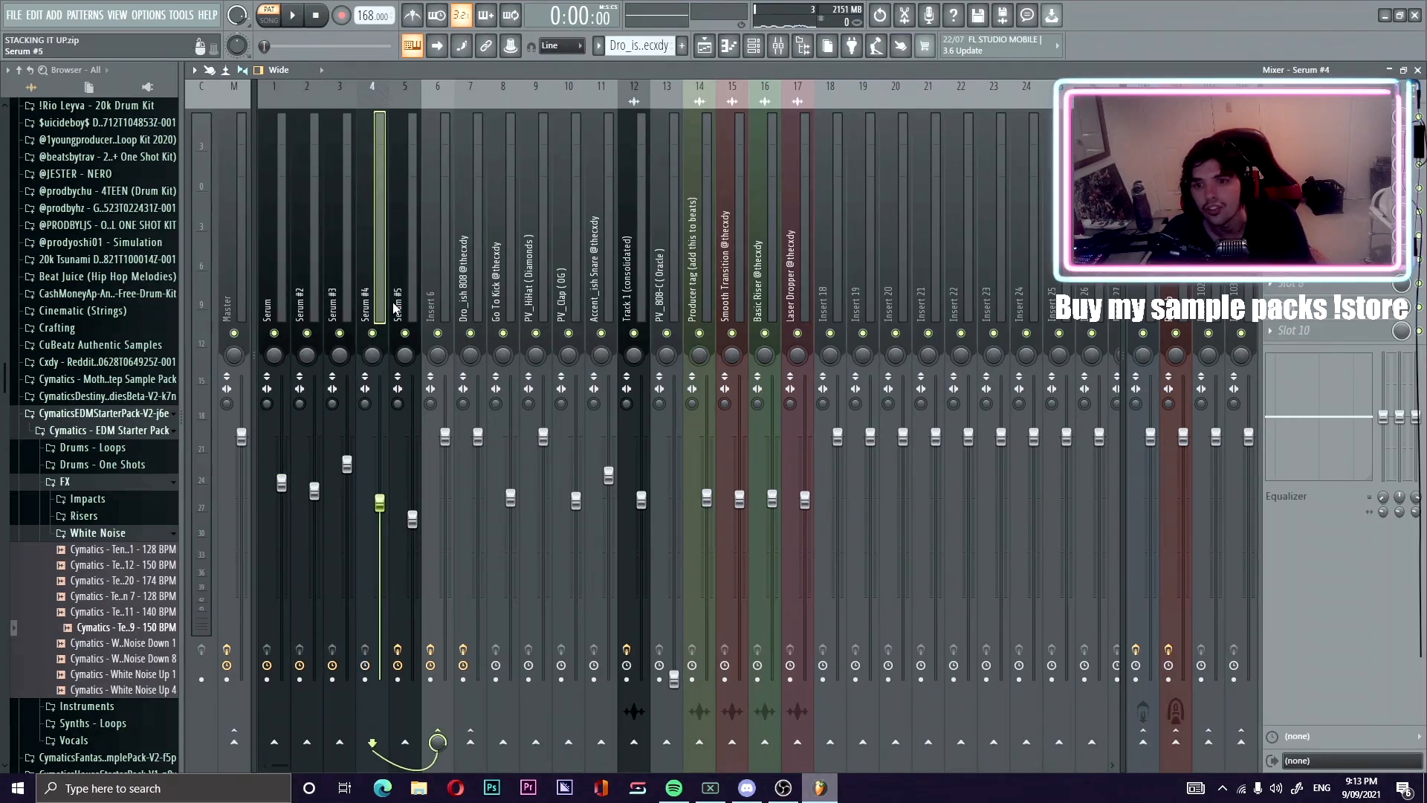
Select the Serum #5 mixer track and examine its Fruity Reeverb 2 settings.
left_click(406, 303)
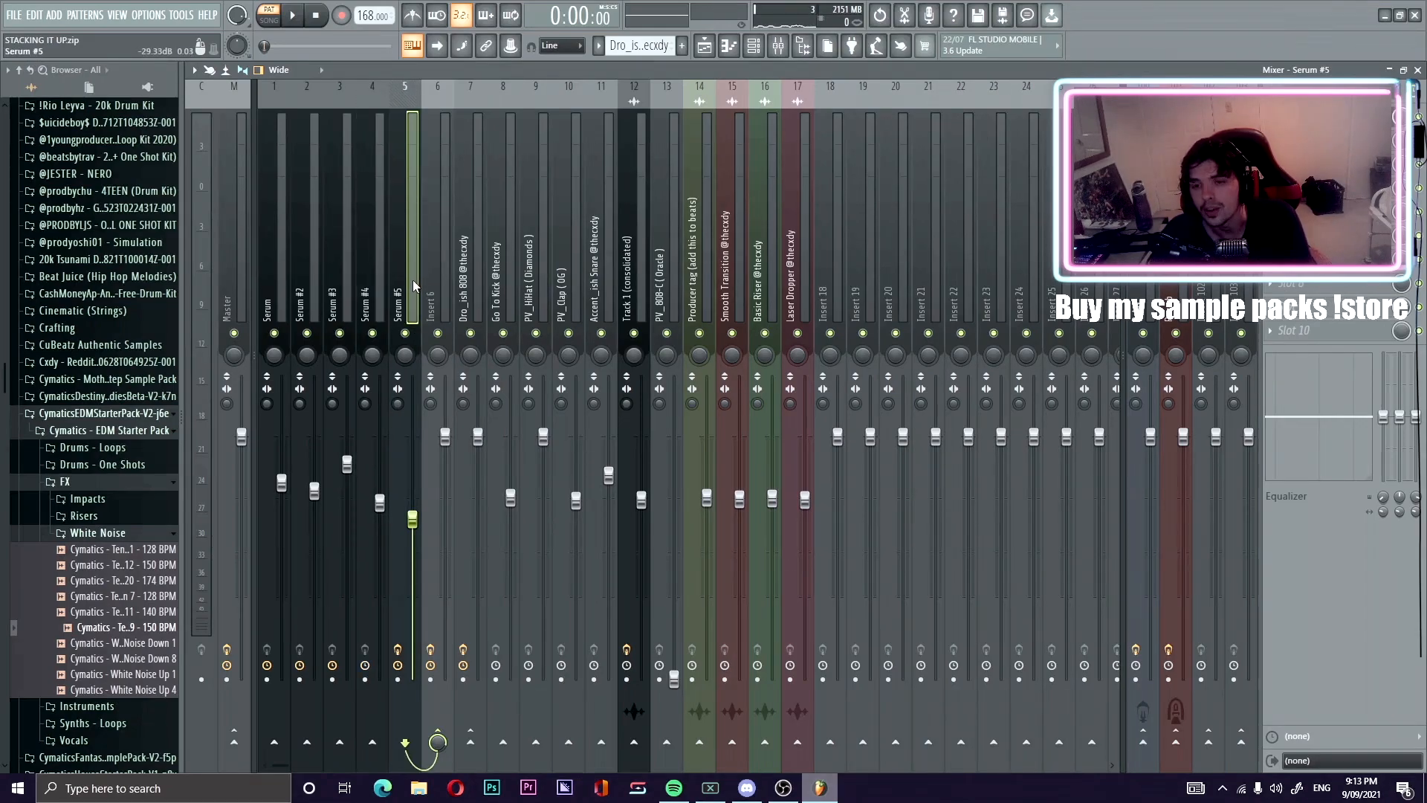
left_click(1331, 116)
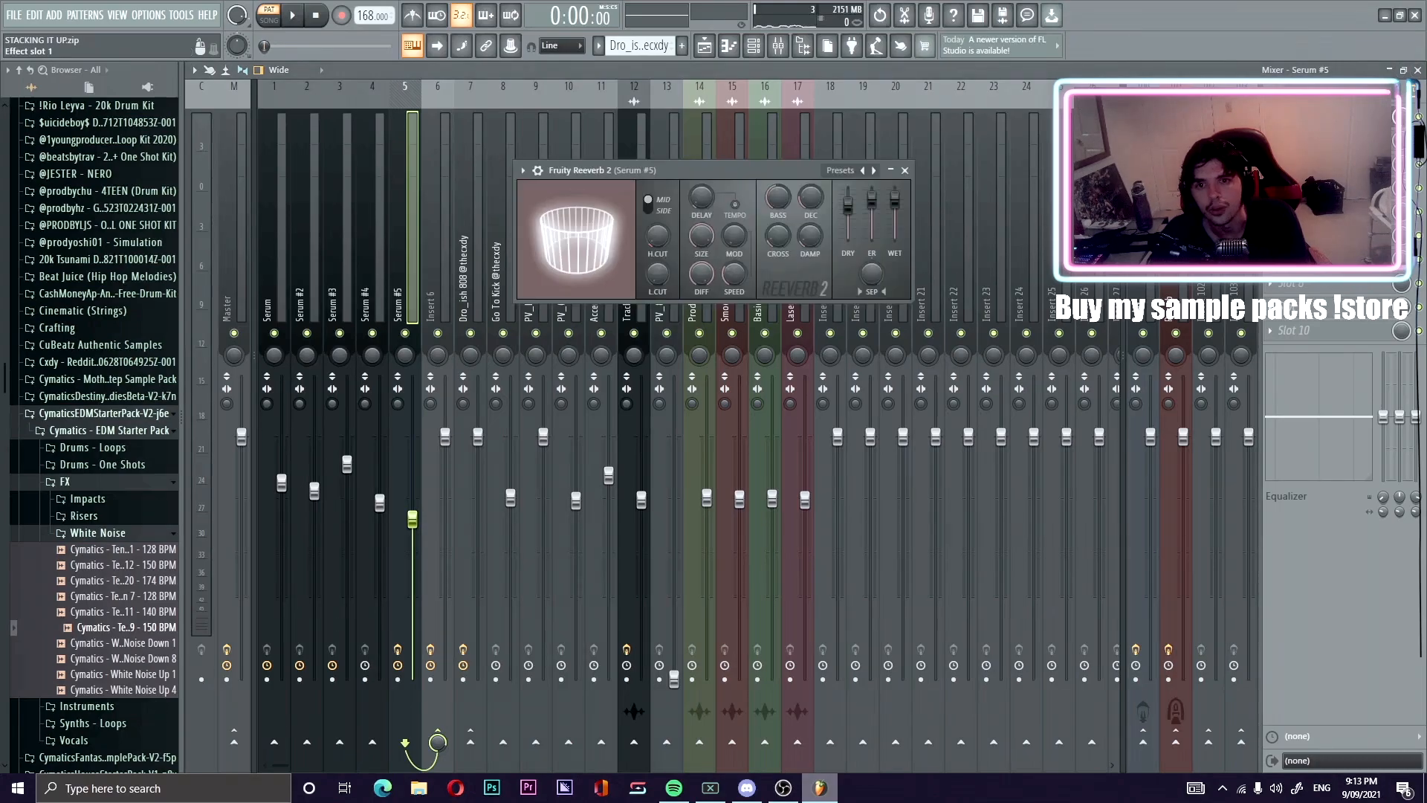
left_click(906, 171)
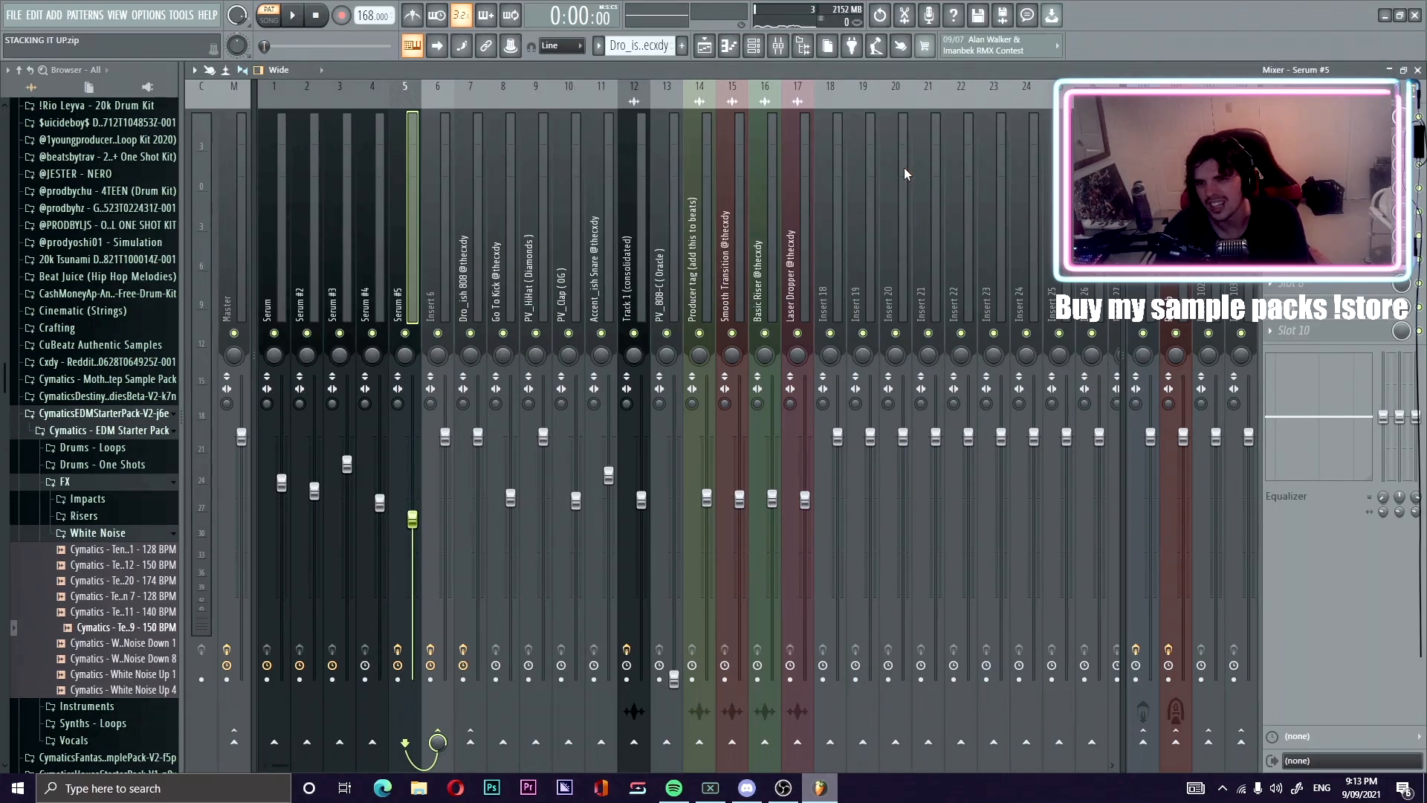
Select the Insert 6 melody bus in the mixer and examine the low-cut curve in its Fruity Parametric EQ 2.
left_click(440, 296)
left_click(383, 318)
left_click(435, 305)
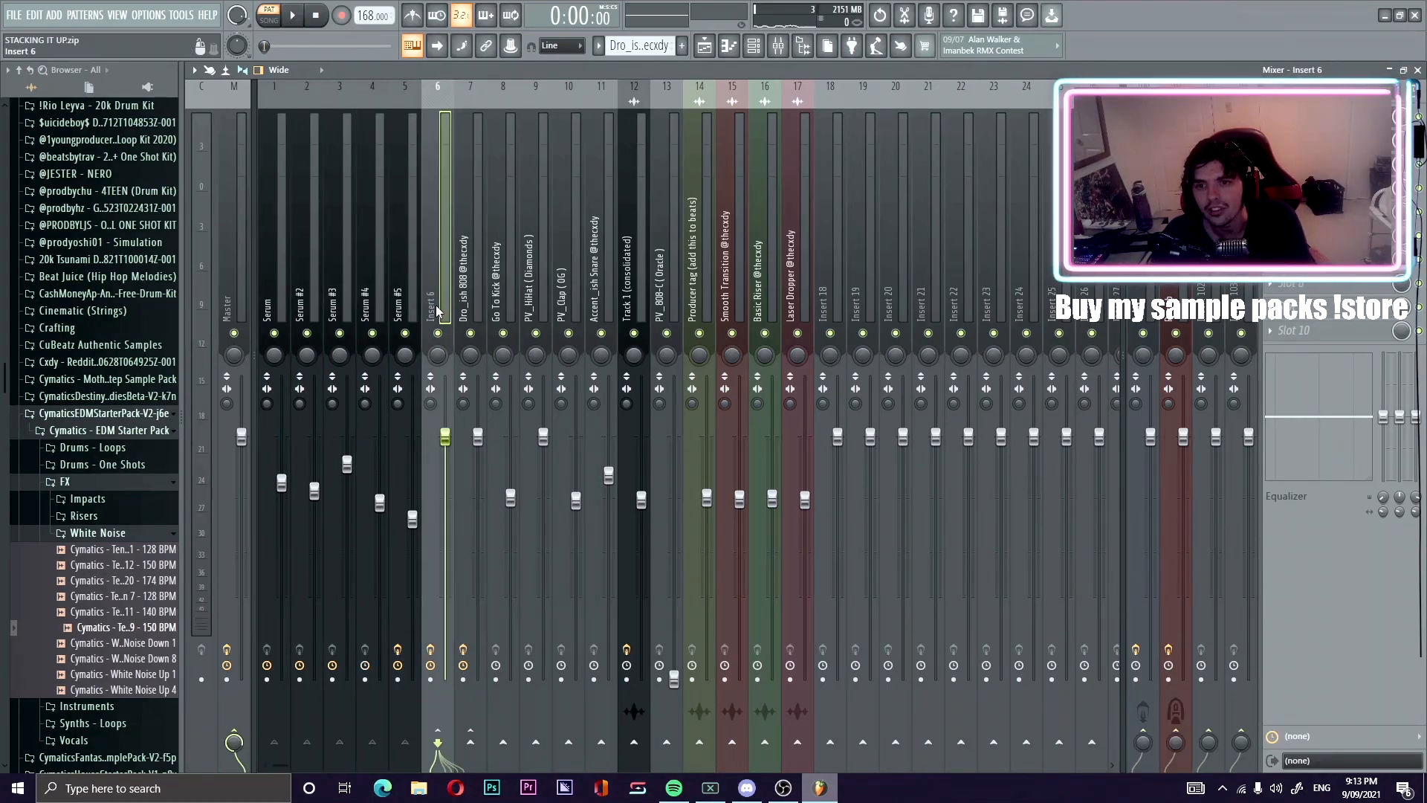
left_click(1308, 118)
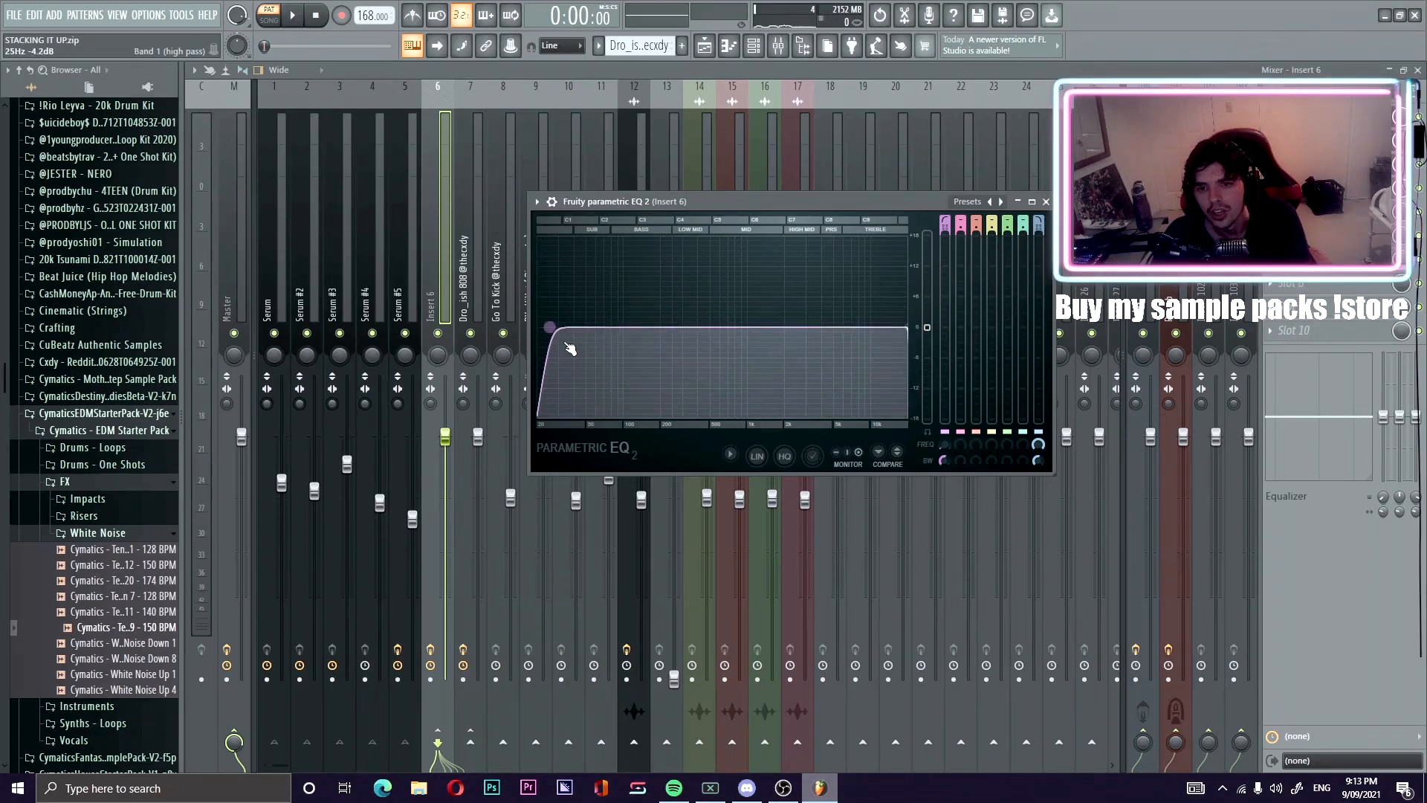
left_click(1046, 201)
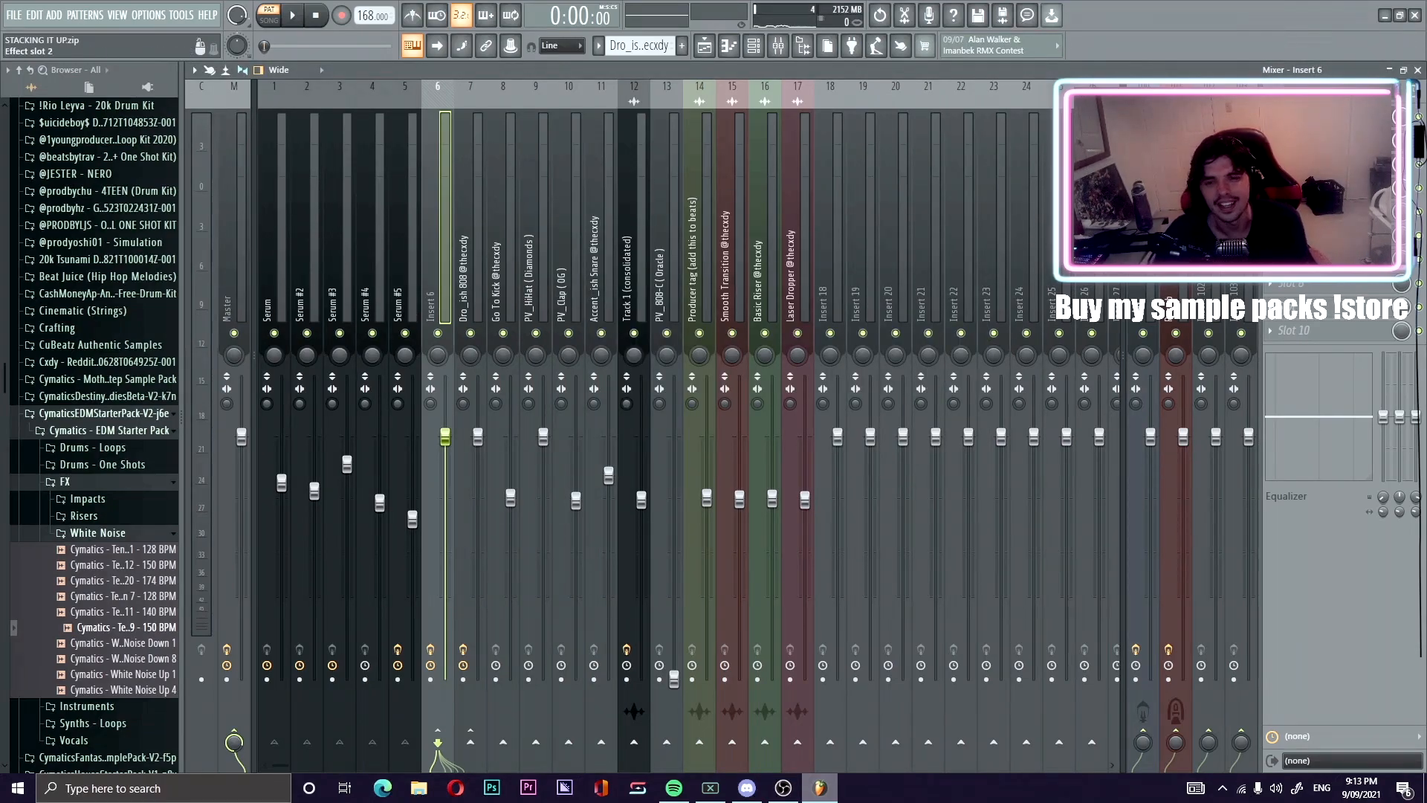
Open the Fruity Chorus on Insert 6 and examine its delay, depth and LFO settings.
left_click(1316, 141)
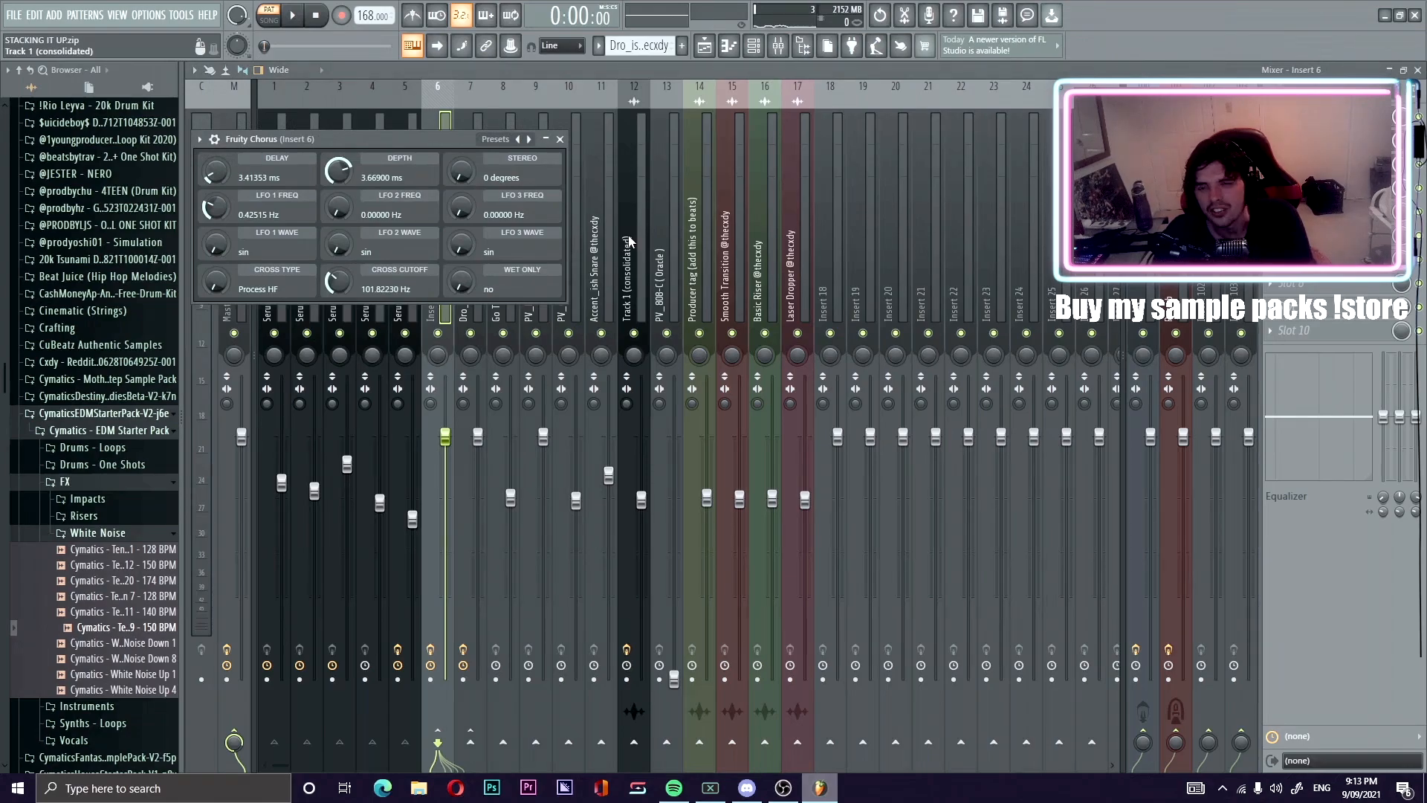
left_click_drag(336, 145, 544, 156)
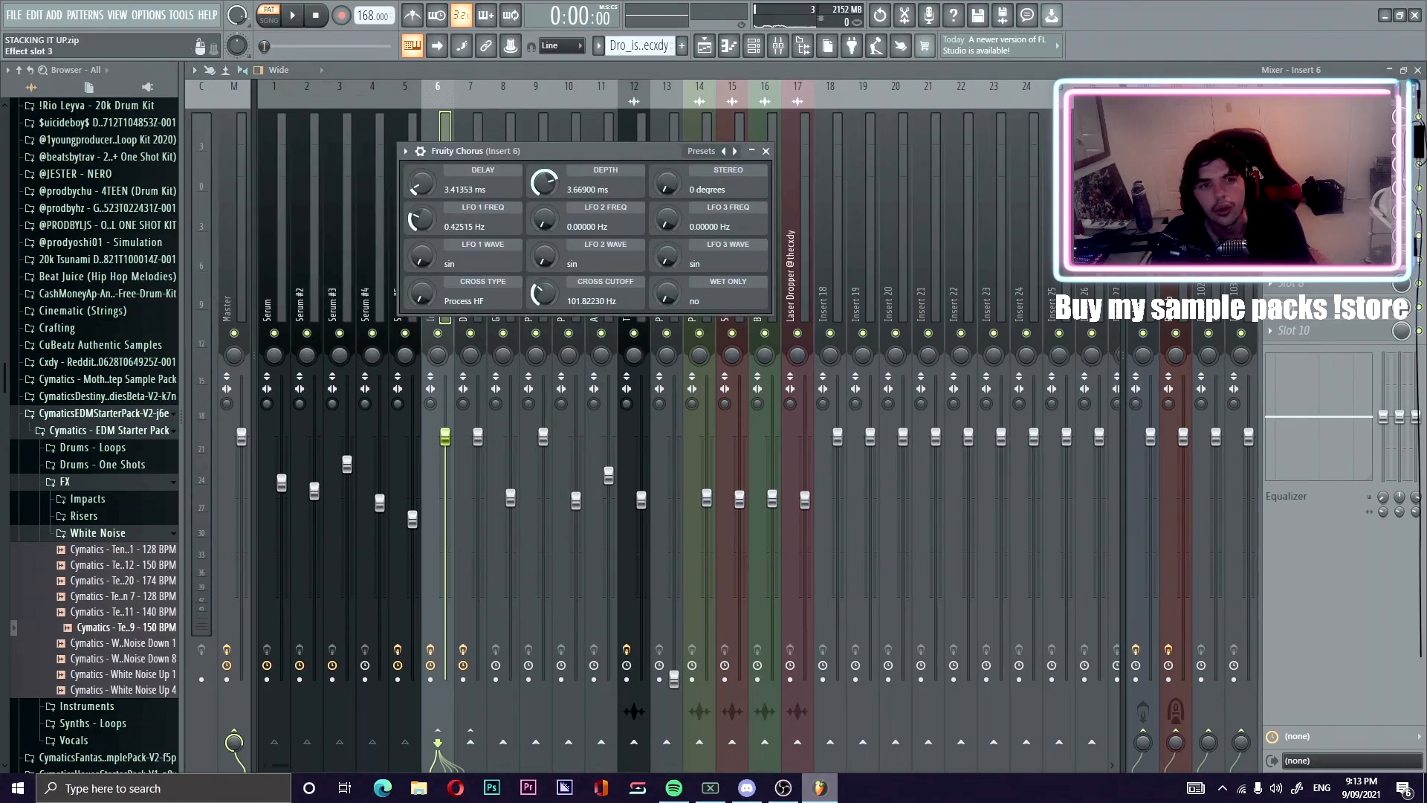
left_click(766, 151)
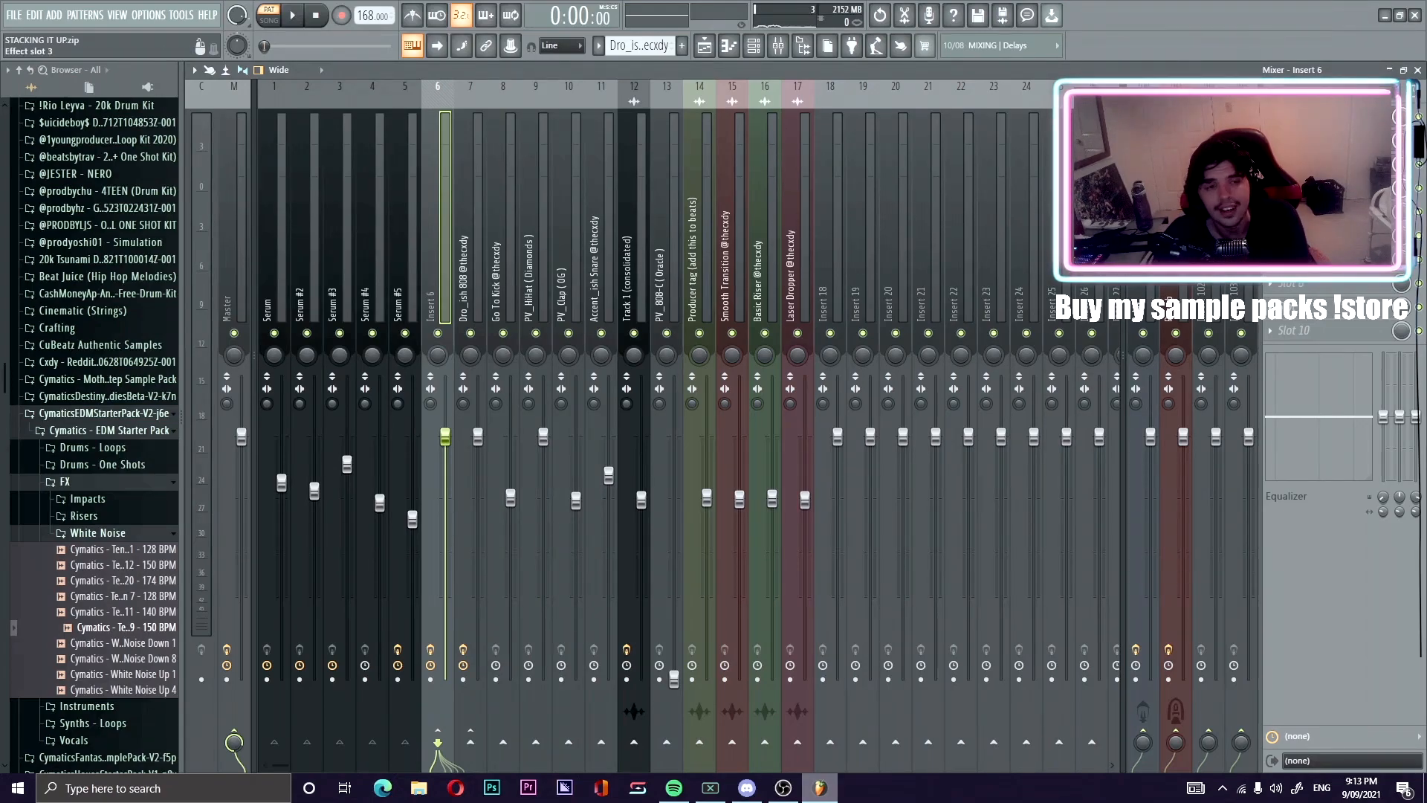
Examine the Fruity Flangus and OTT compressor settings on Insert 6.
left_click(1315, 164)
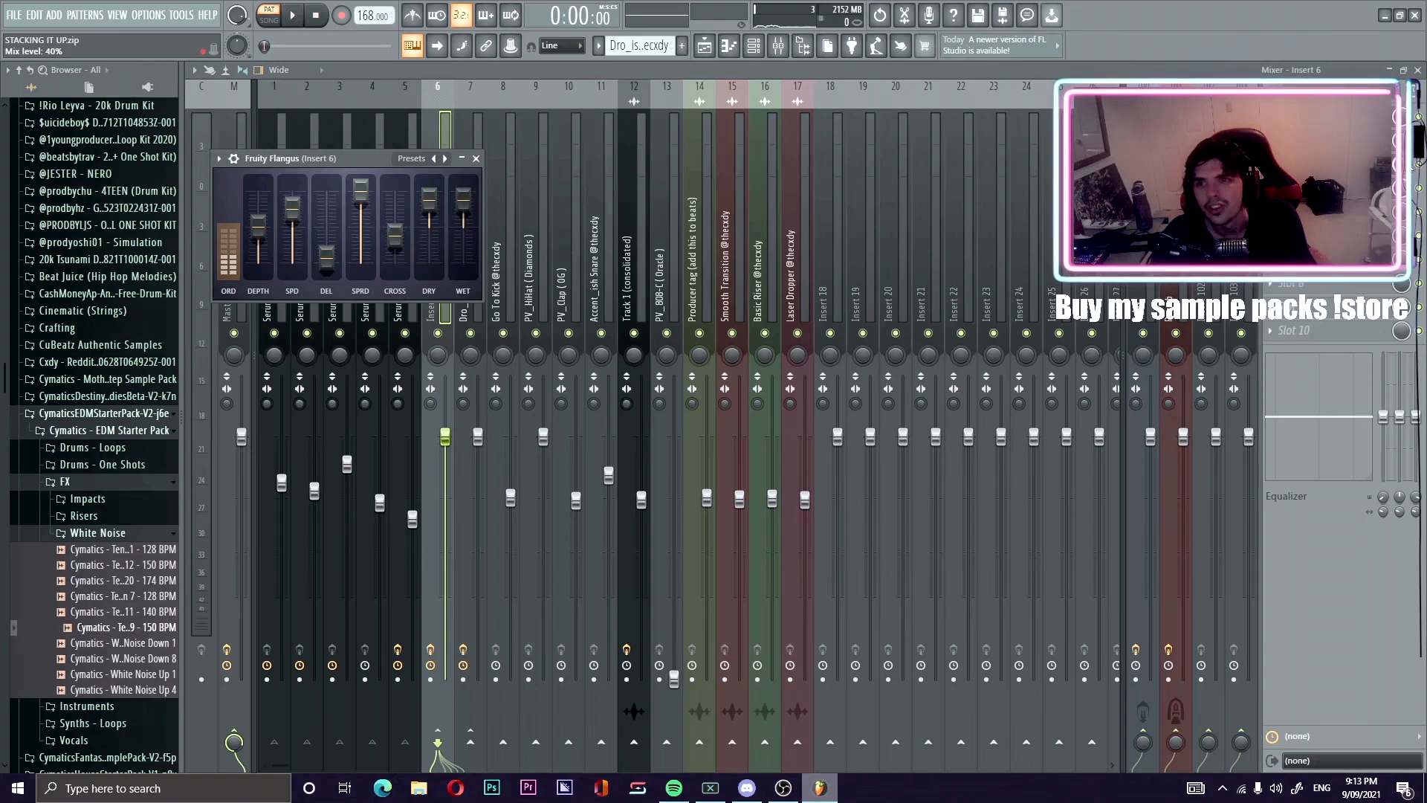
left_click(1316, 188)
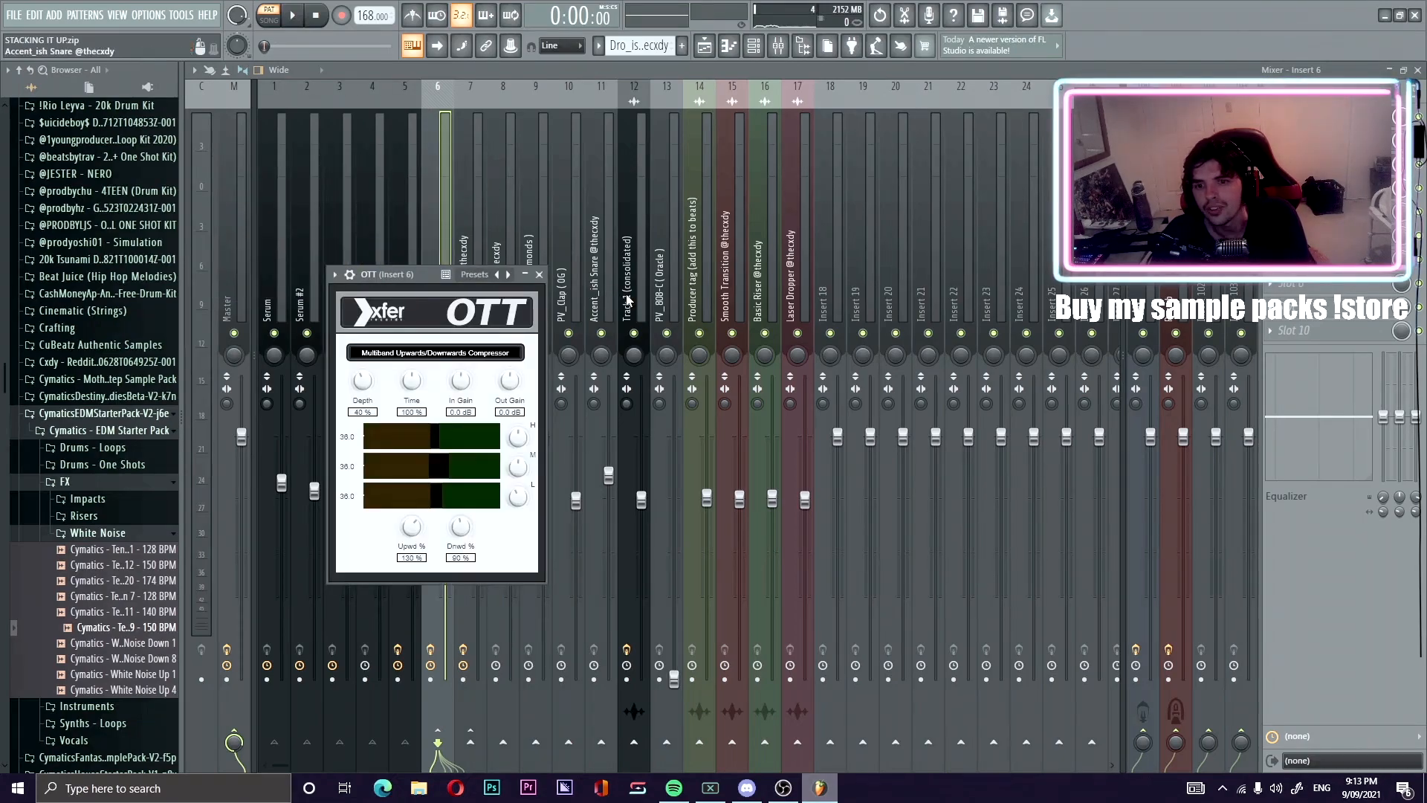
left_click(539, 274)
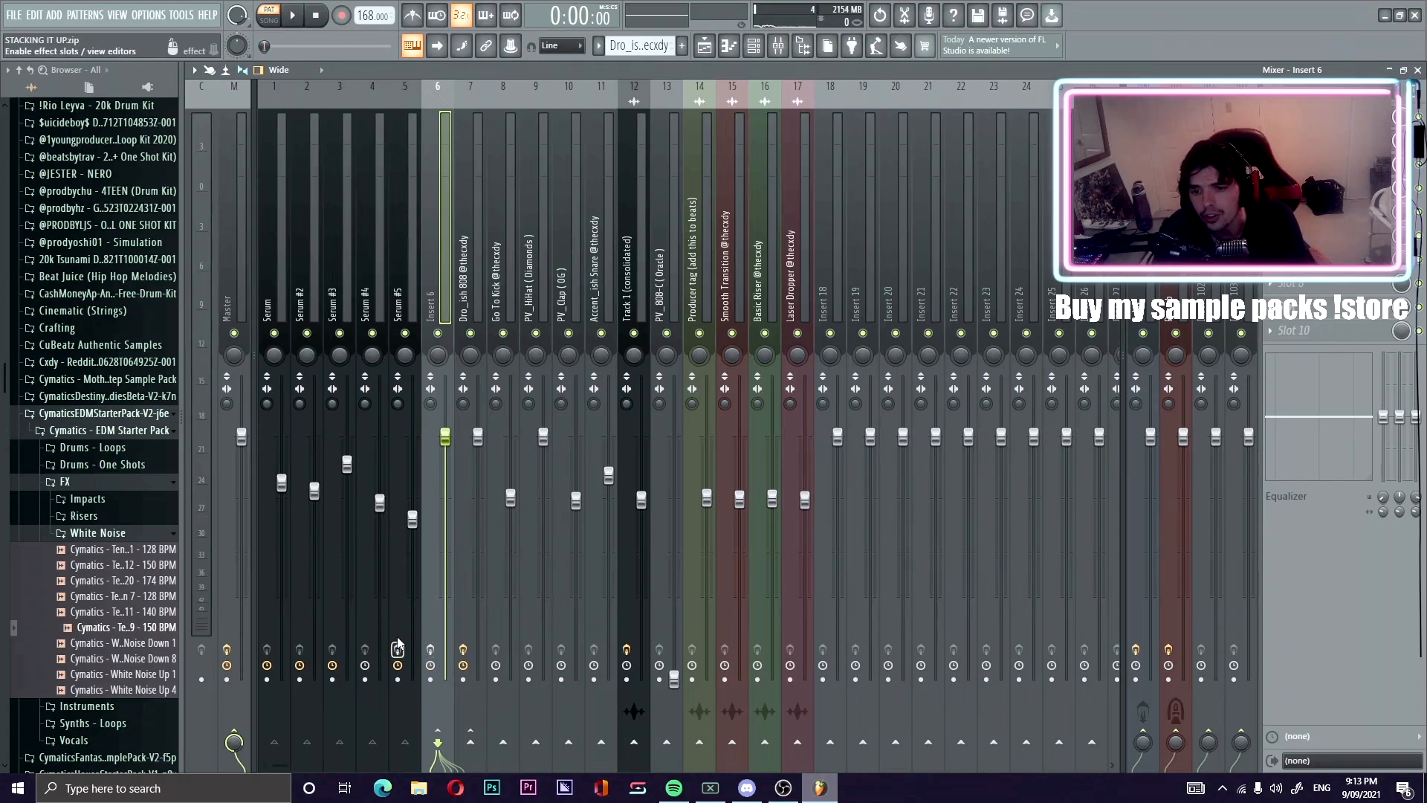
In the playlist, solo Track 5 and unmute Tracks 1 to 4 so that only the melody tracks are heard.
left_click(704, 45)
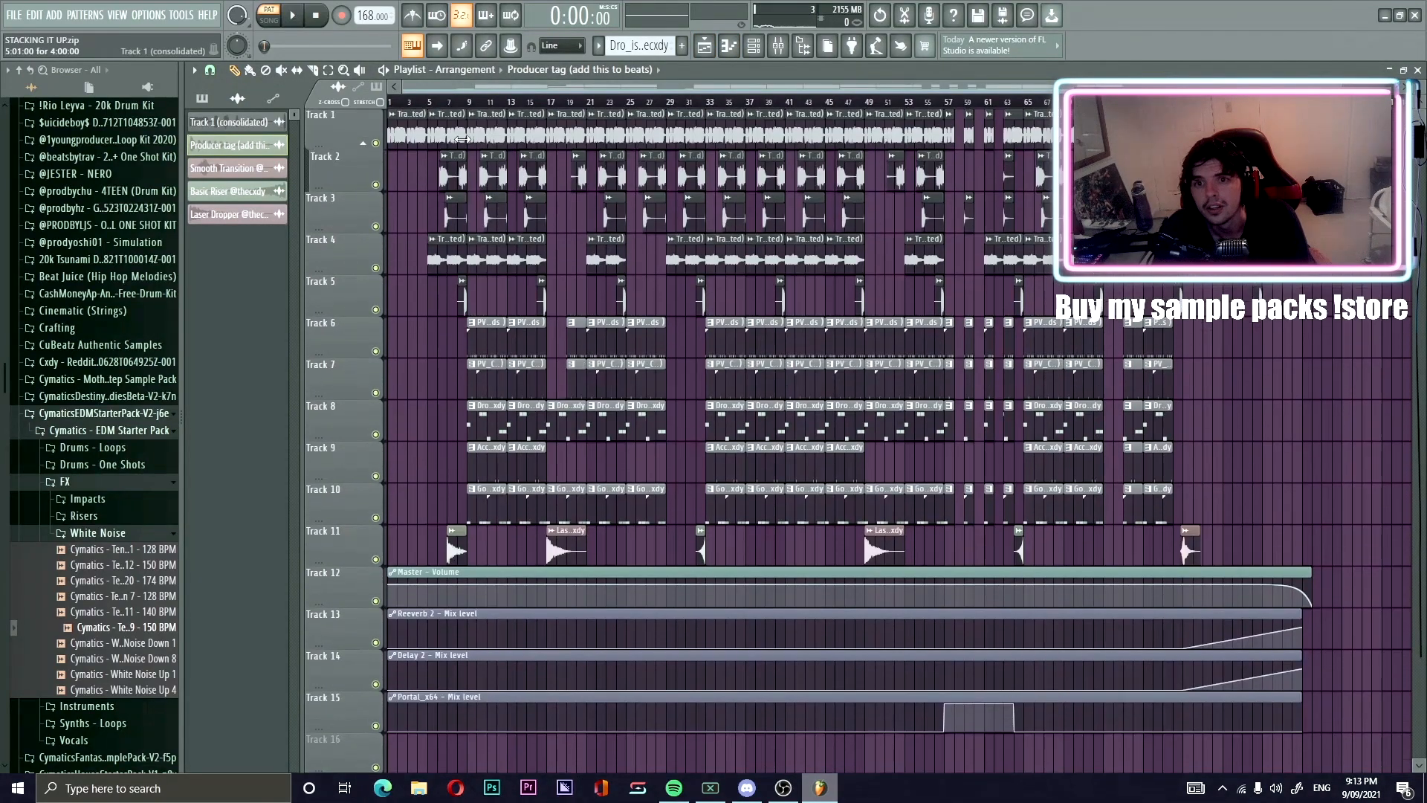
right_click(377, 311)
left_click(376, 269)
left_click(376, 227)
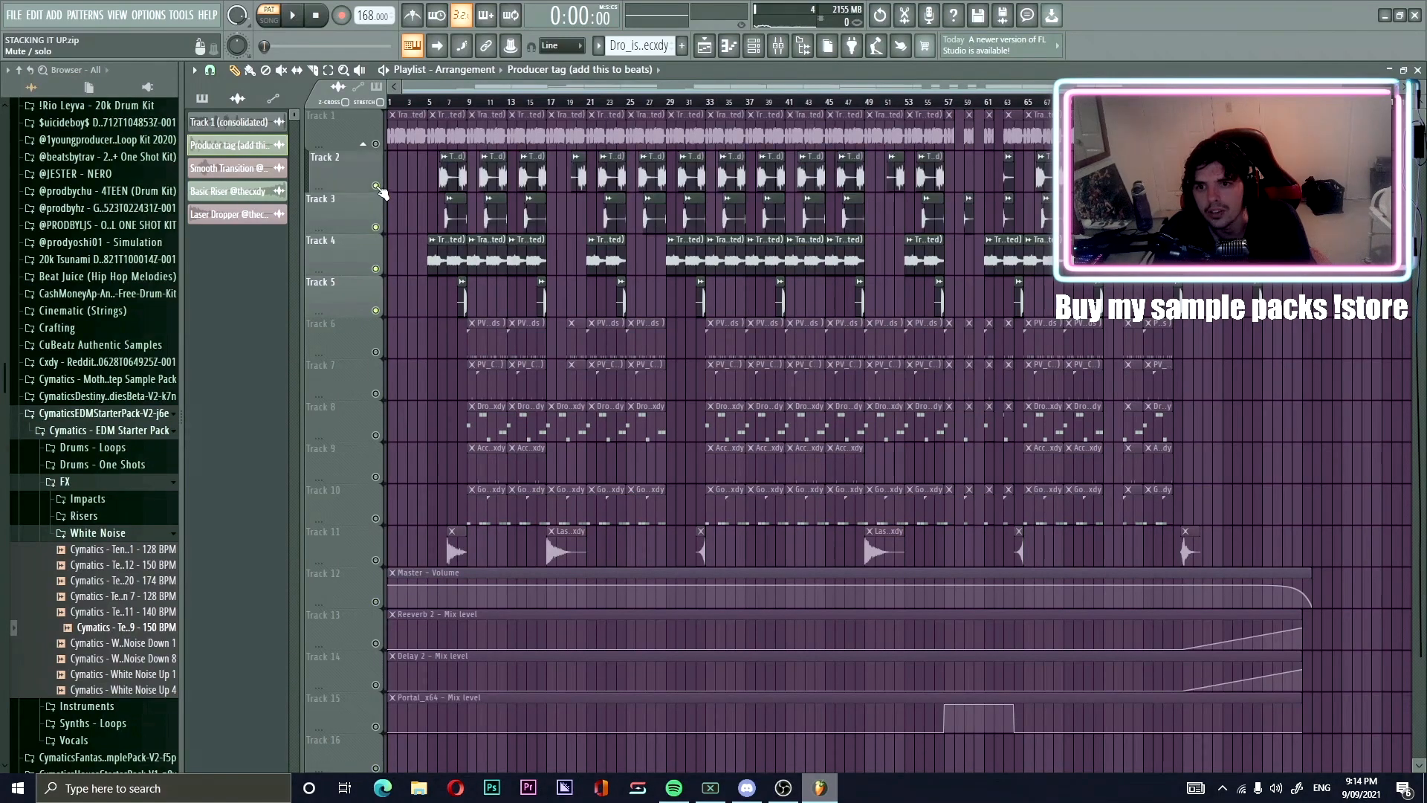
left_click(376, 186)
left_click(376, 144)
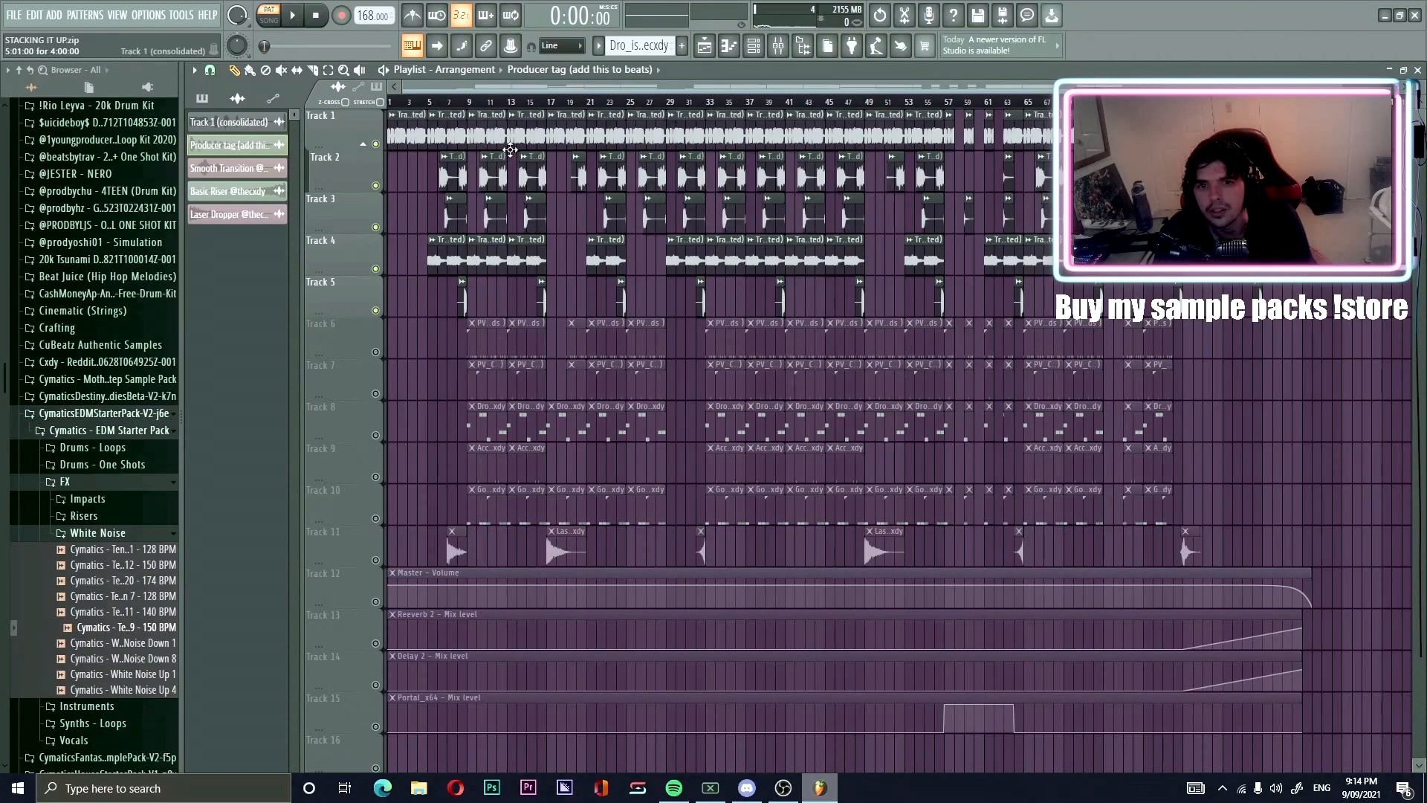
Play the soloed melody from bar 41, check its signal in the mixer, and select the Track 1 (consolidated) mixer track.
left_click(786, 101)
key("space")
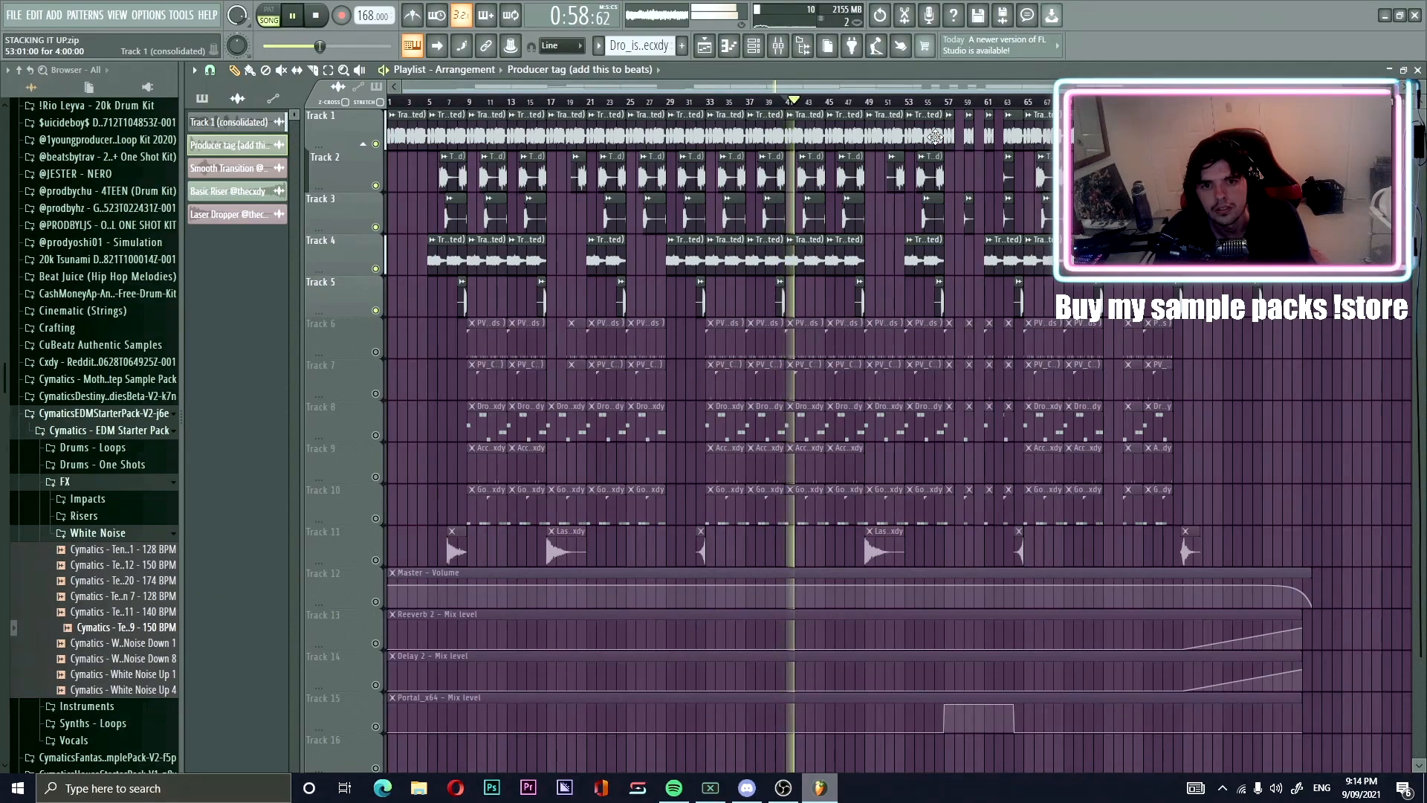
left_click(778, 46)
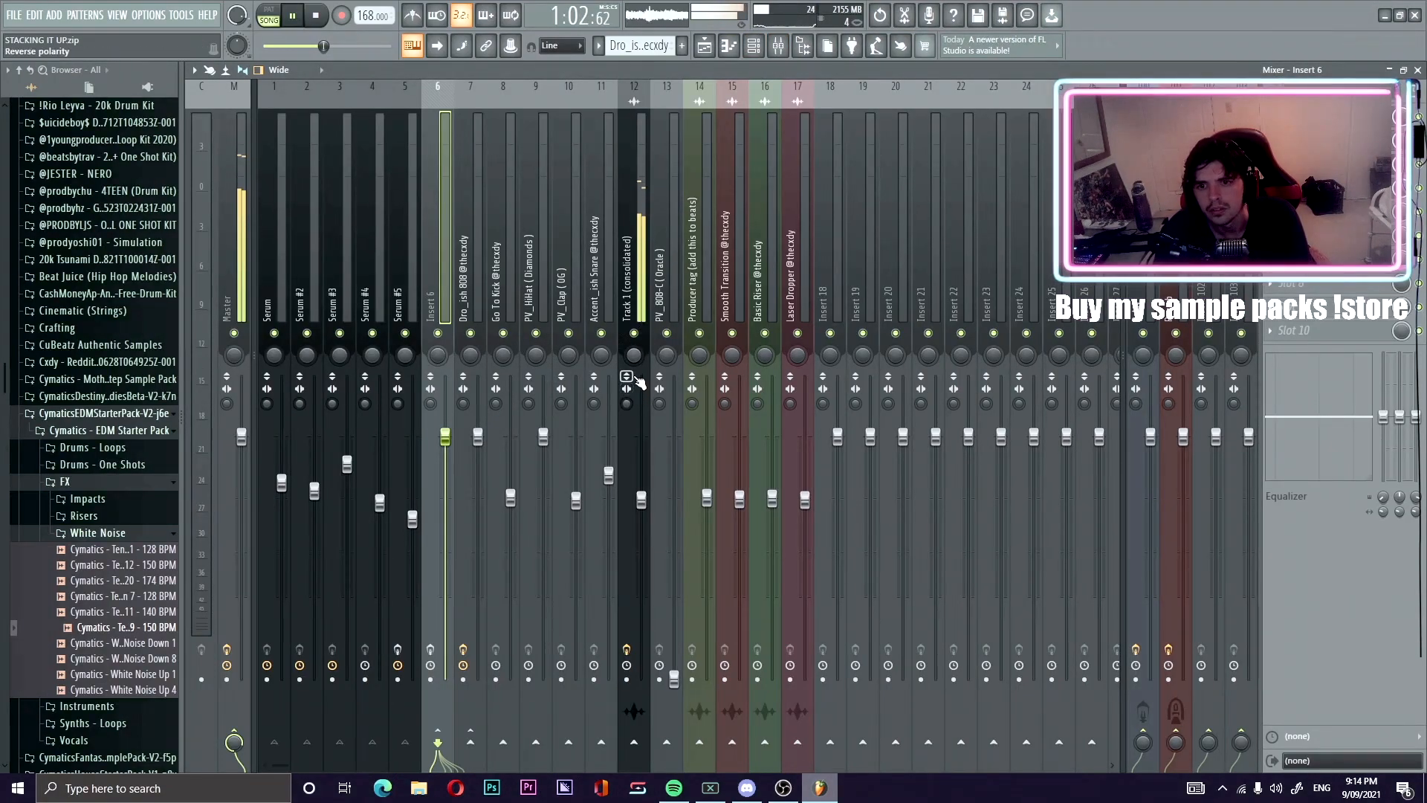
key("space")
left_click(640, 275)
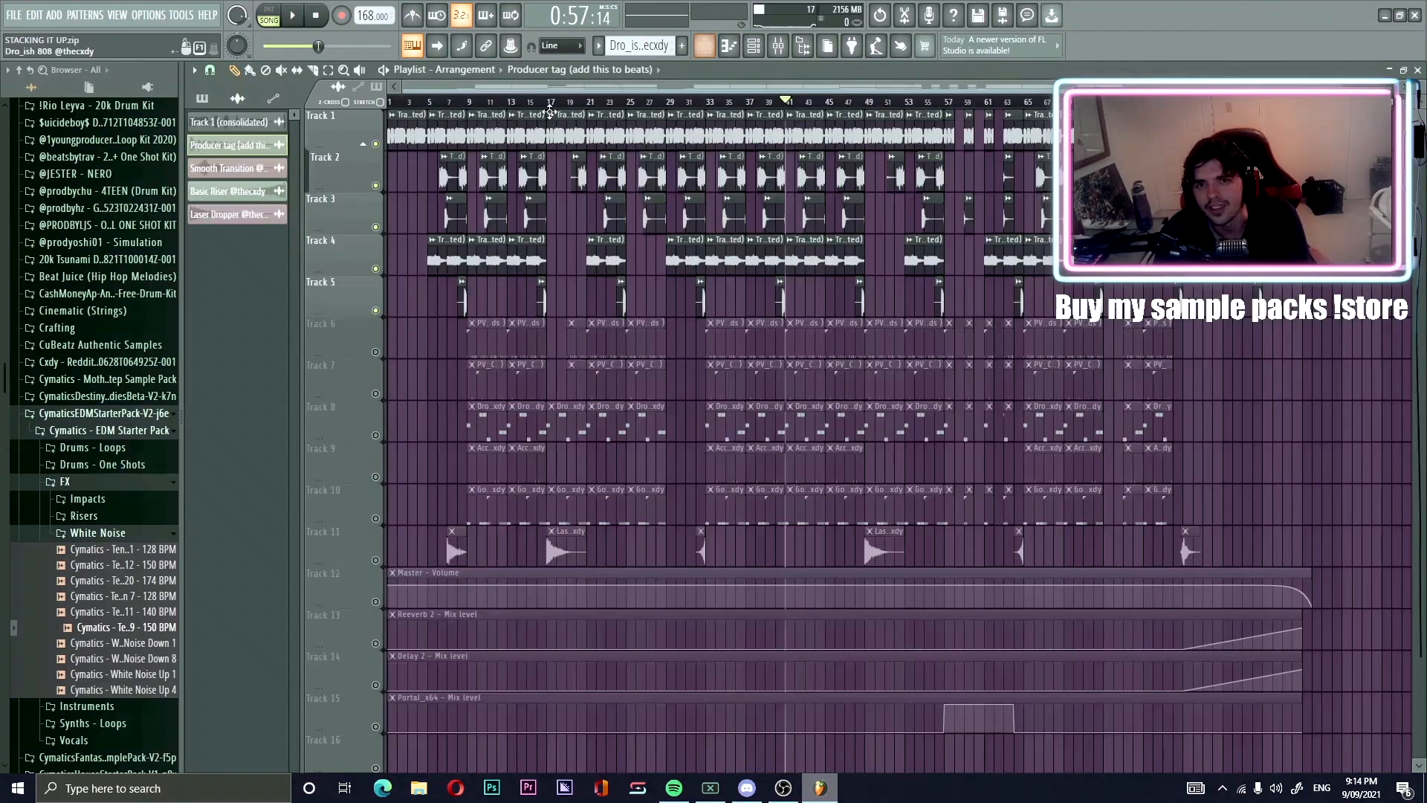
Compare the melody clips in the playlist with the Track 1 (consolidated) volume level in the mixer.
left_click(703, 47)
left_click(705, 51)
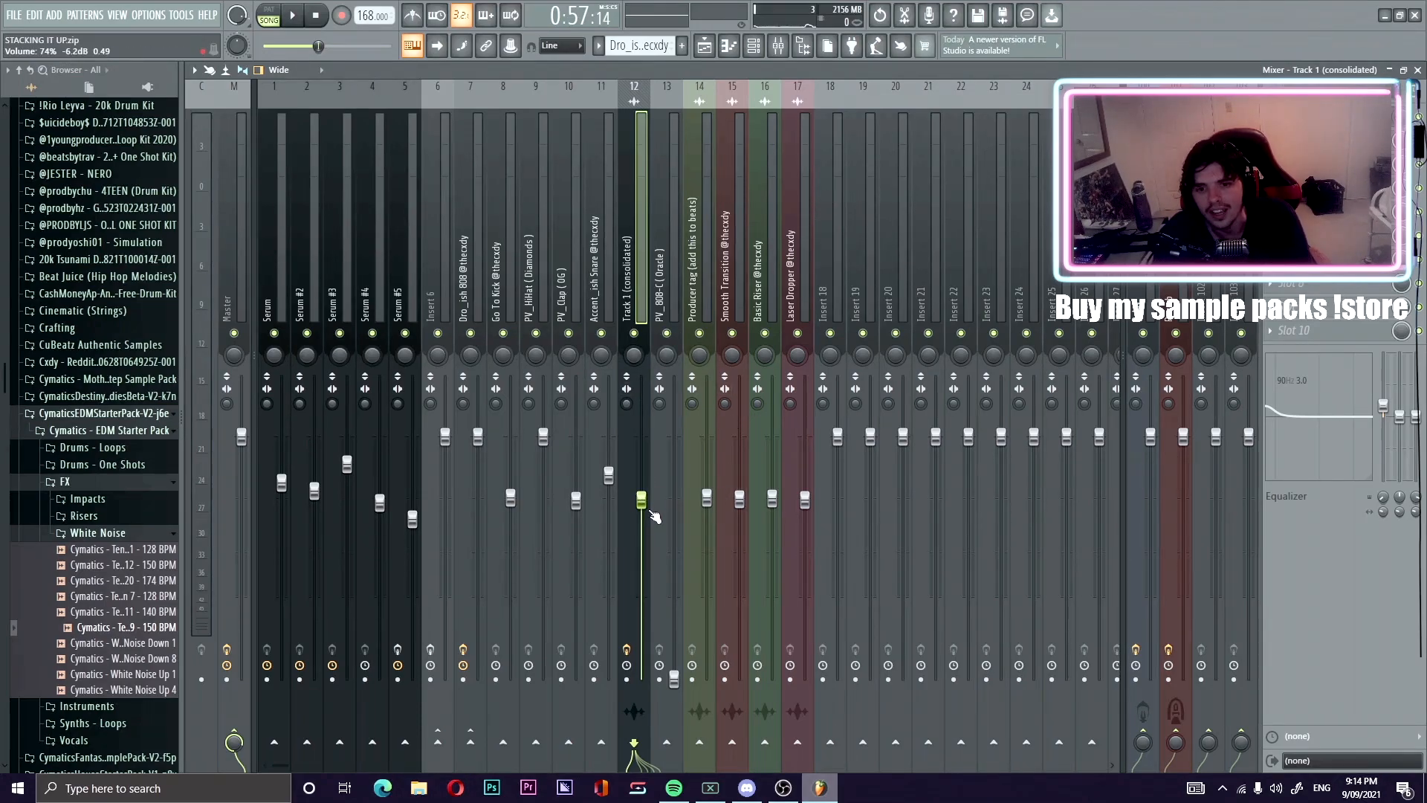
left_click(705, 51)
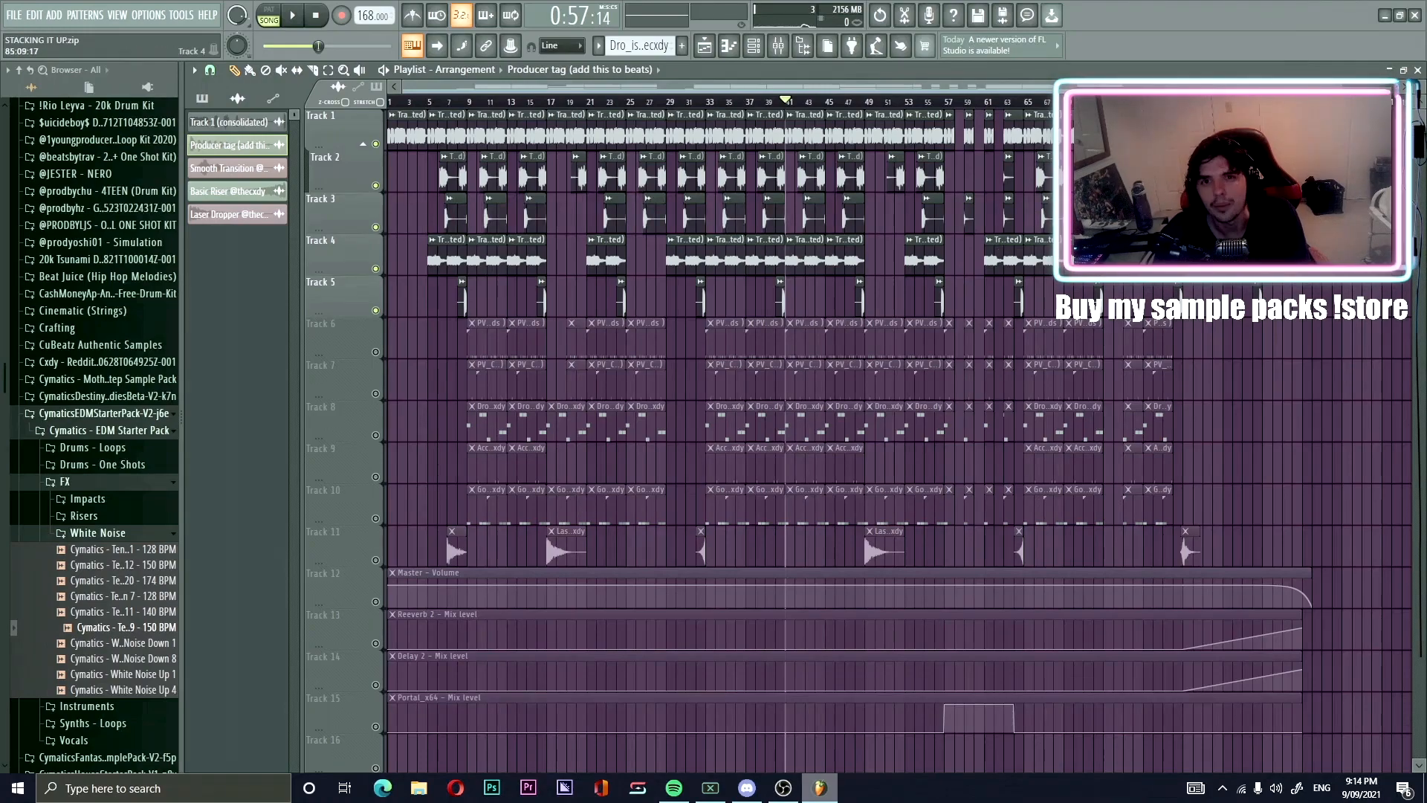
Select the Dro_ish 808 mixer track and examine its Fruity Limiter and effect chain.
left_click(778, 46)
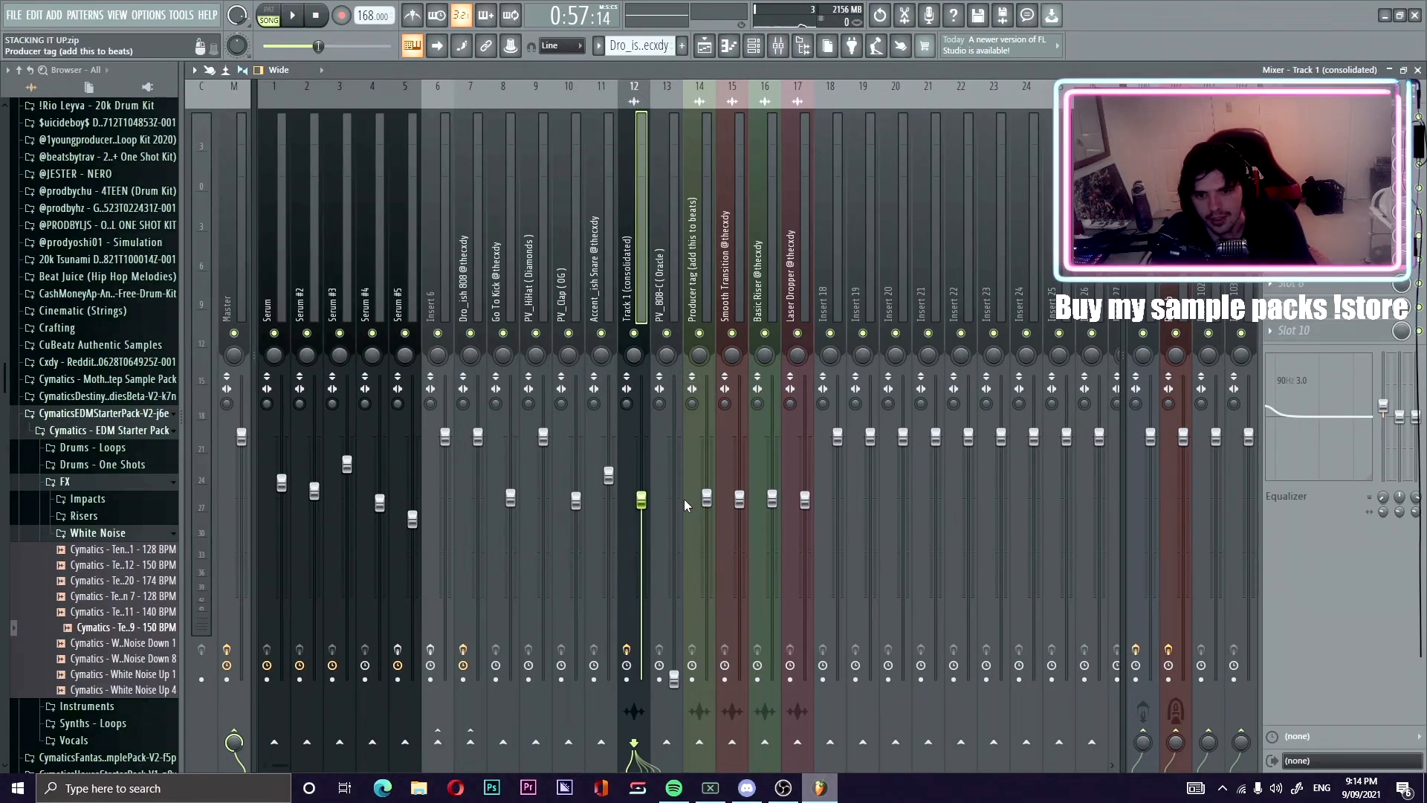
left_click(466, 316)
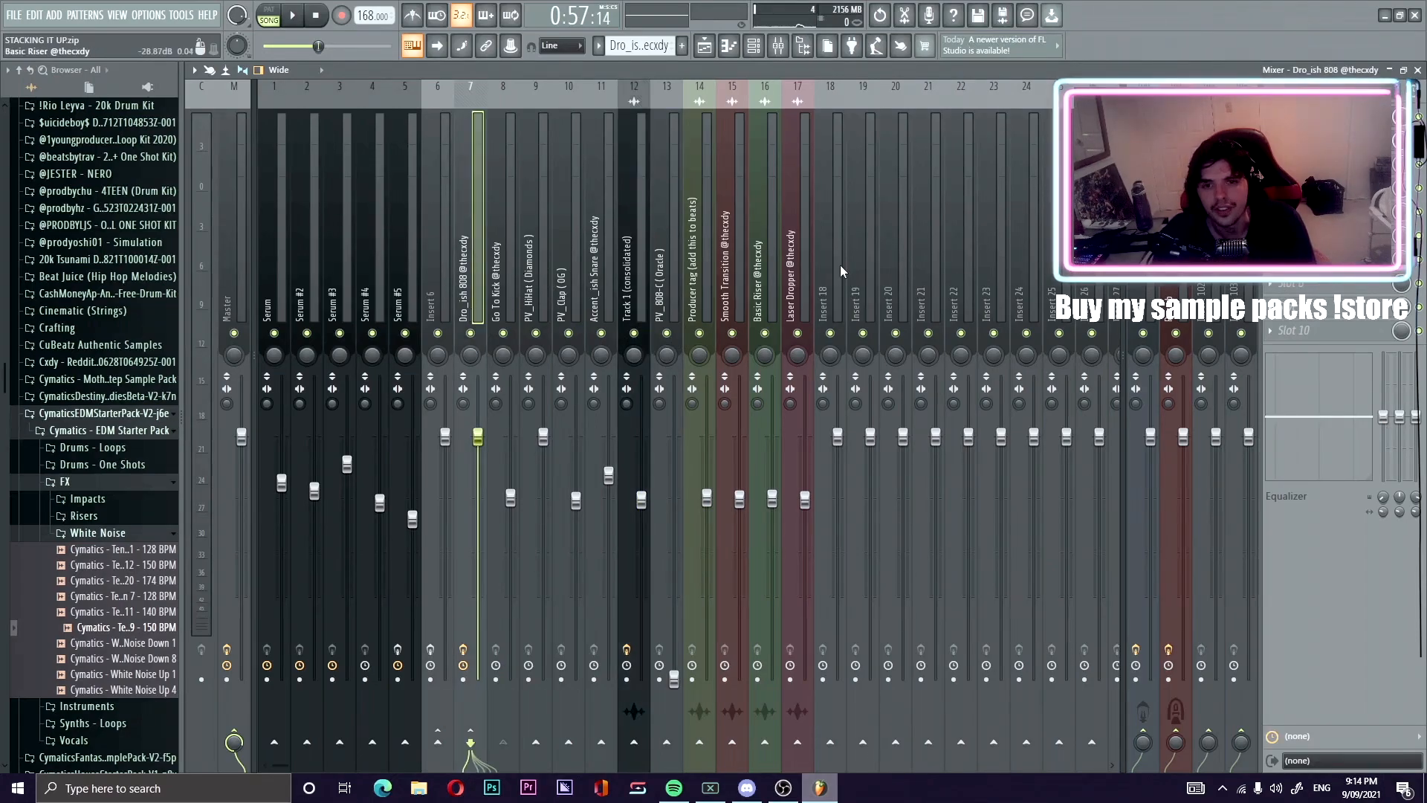
left_click(1323, 117)
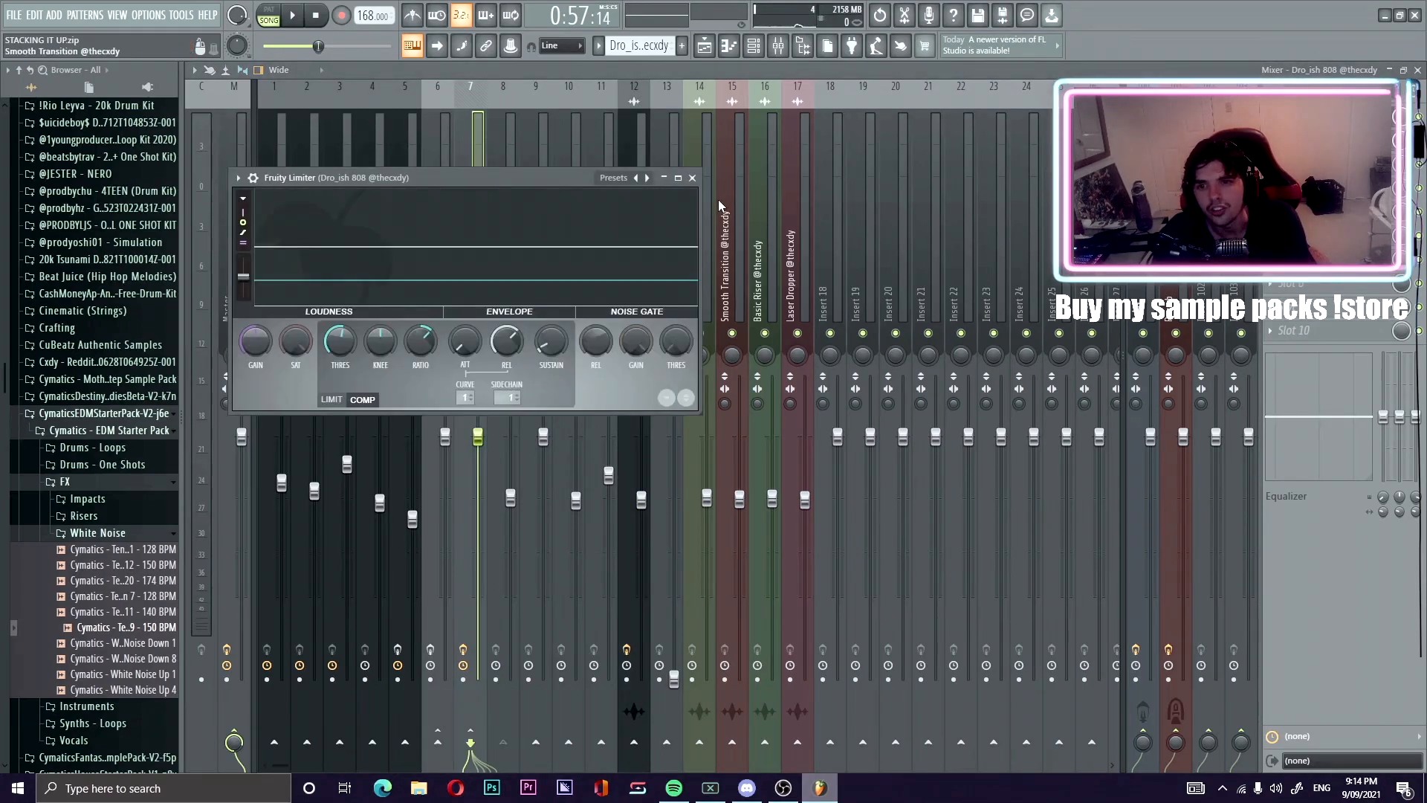
left_click(692, 178)
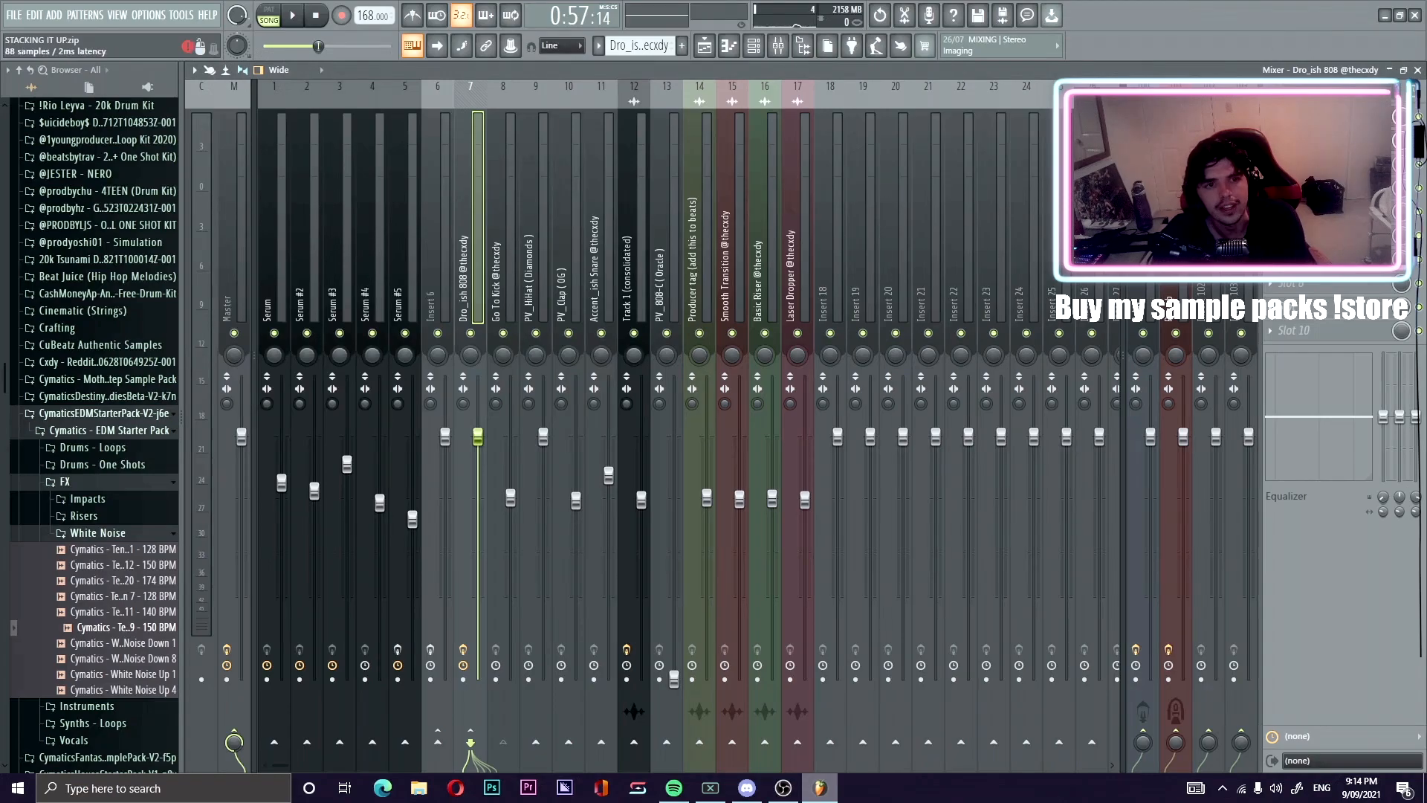
left_click(1323, 118)
left_click(1418, 70)
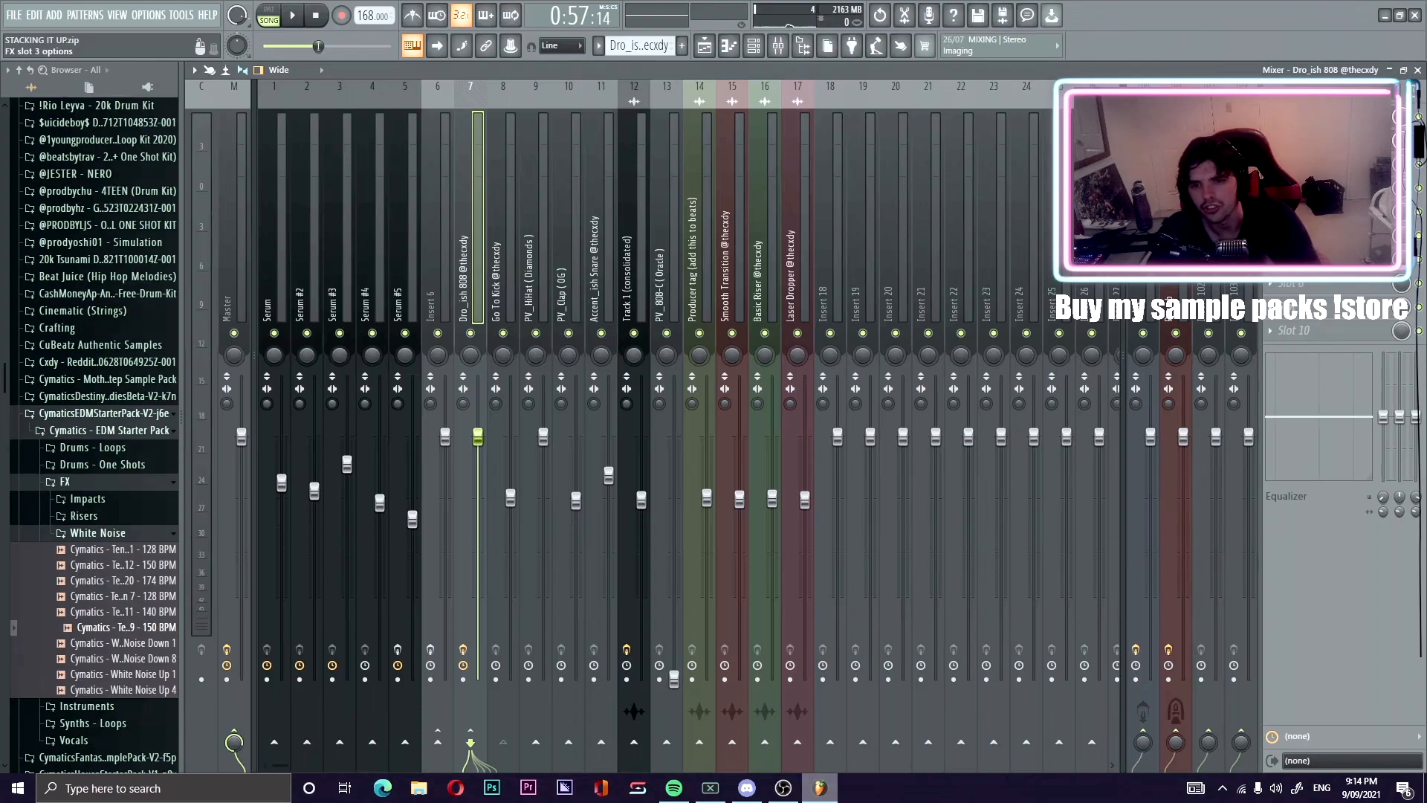
Review the mixer tracks of the Go To Kick, Dro_ish 808, PV_HiHat, PV_Clap and Accent_ish Snare.
left_click(510, 305)
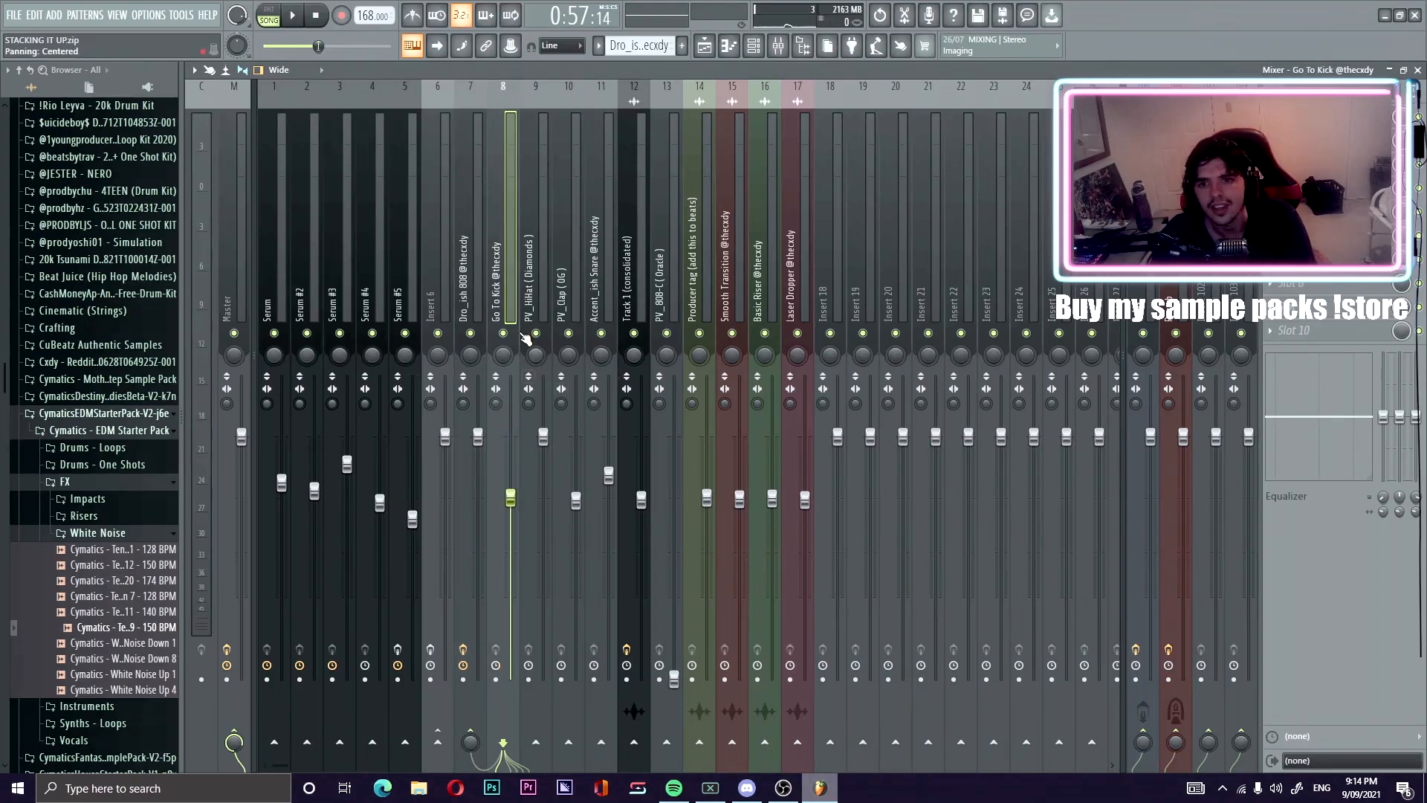
left_click(471, 262)
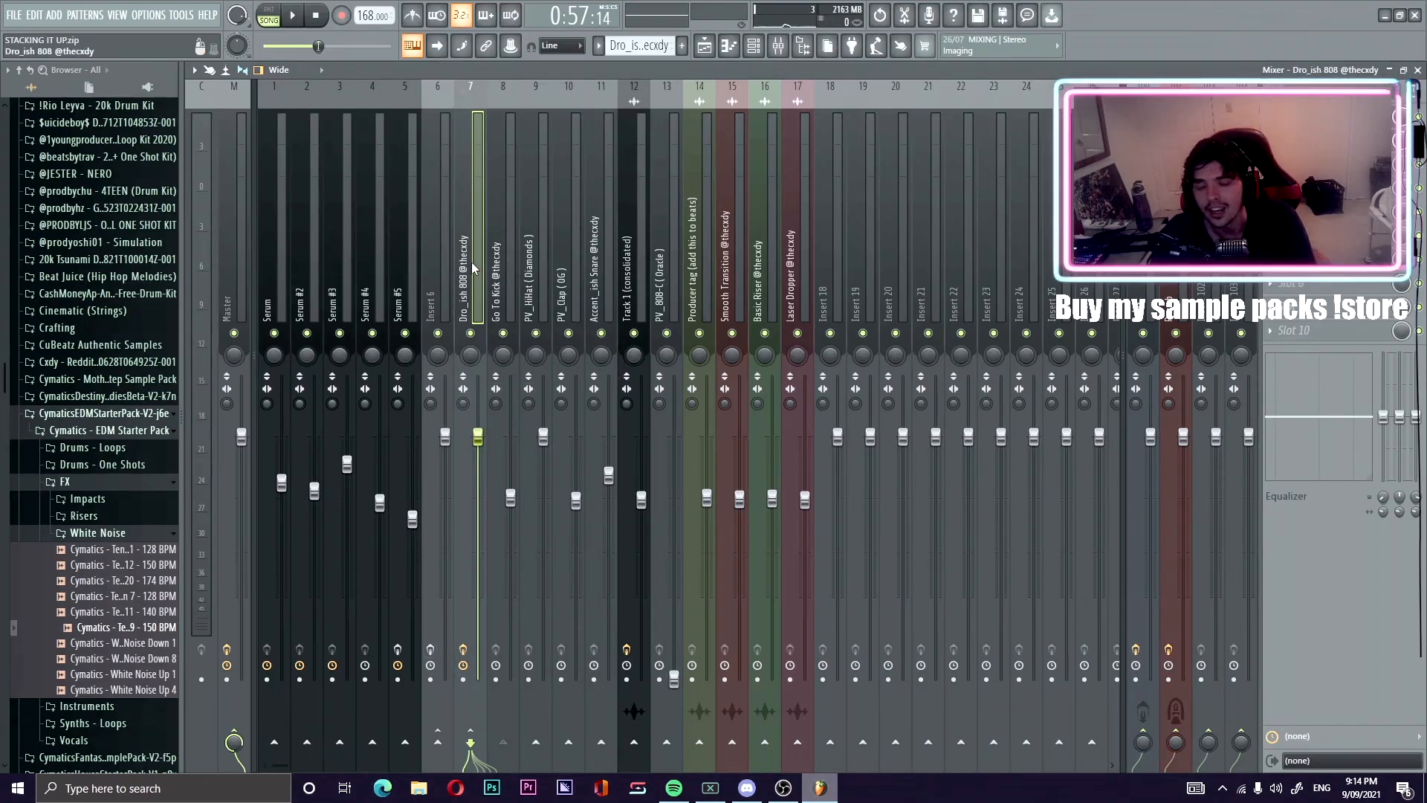
left_click(540, 292)
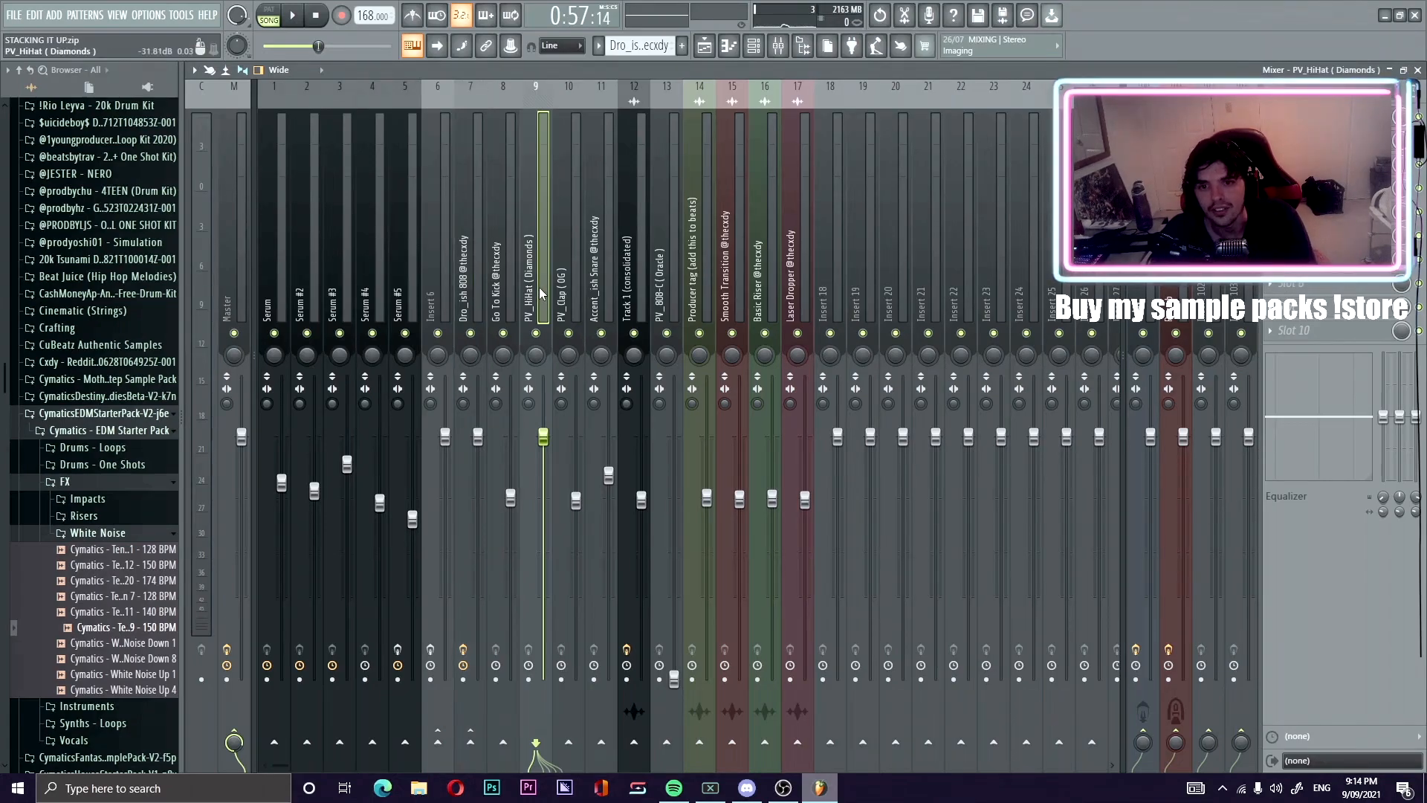
left_click(568, 290)
left_click(608, 283)
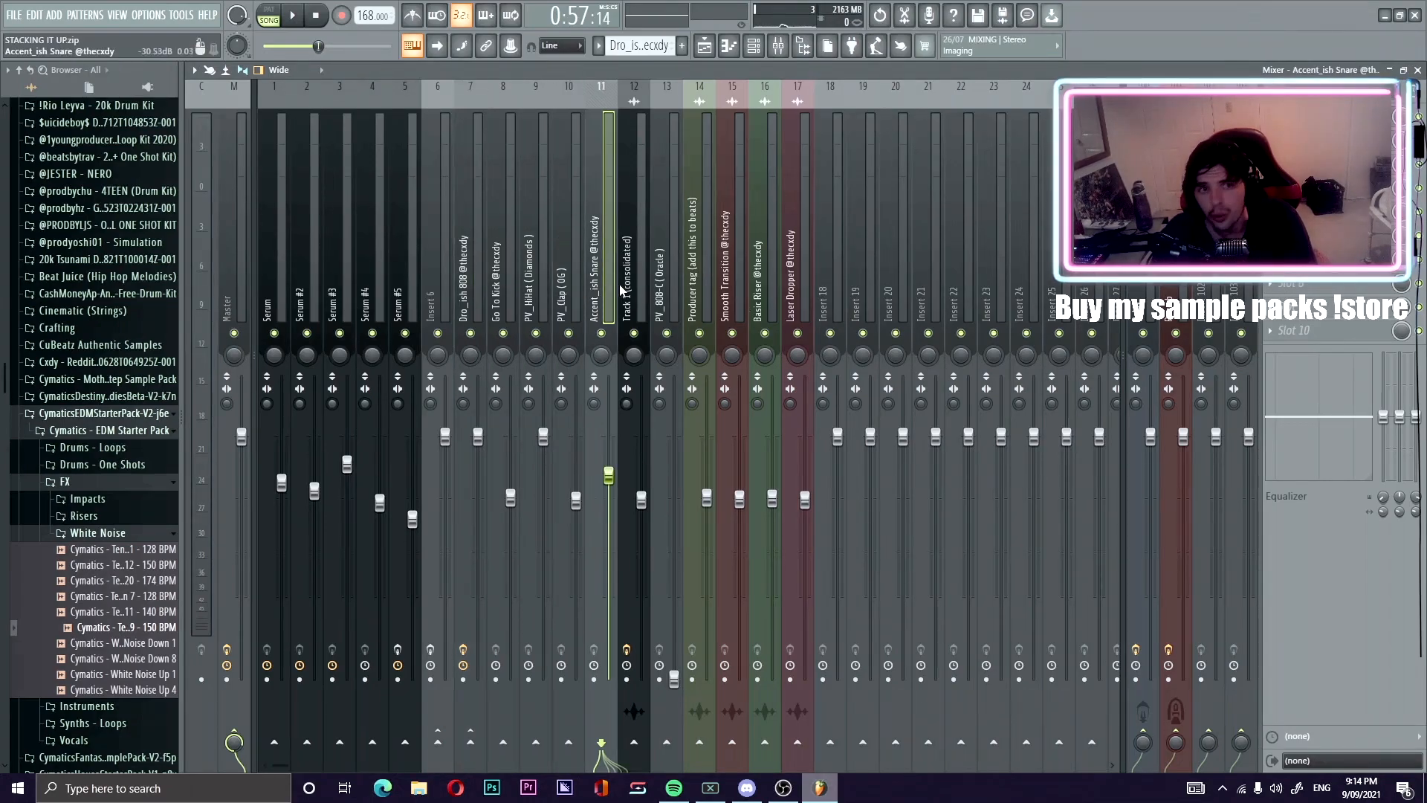
Review the mixer tracks from Track 1 (consolidated) and PV_808-C through Laser Dropper, and select the Master track.
left_click(641, 287)
left_click(671, 284)
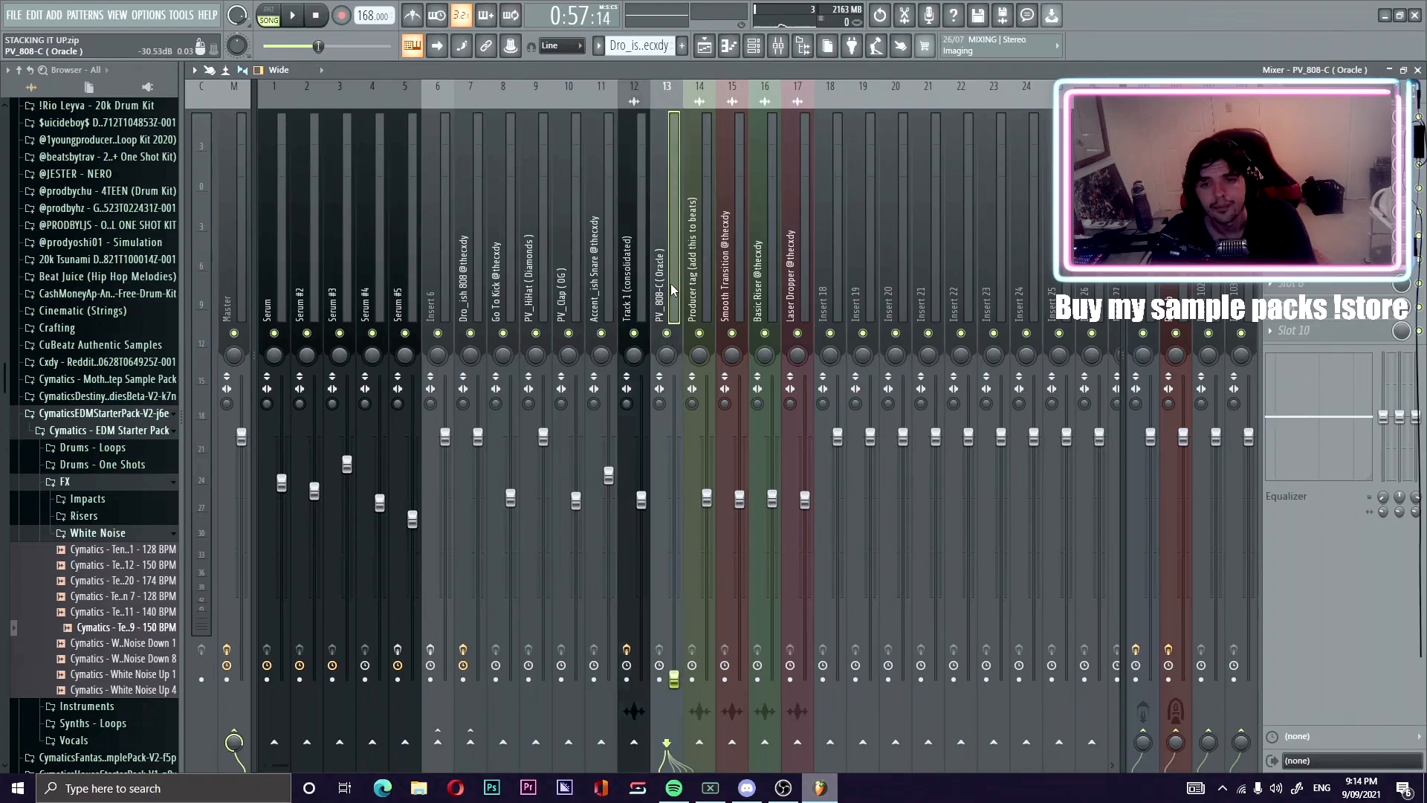
left_click(706, 288)
left_click(737, 287)
left_click(770, 284)
left_click(809, 276)
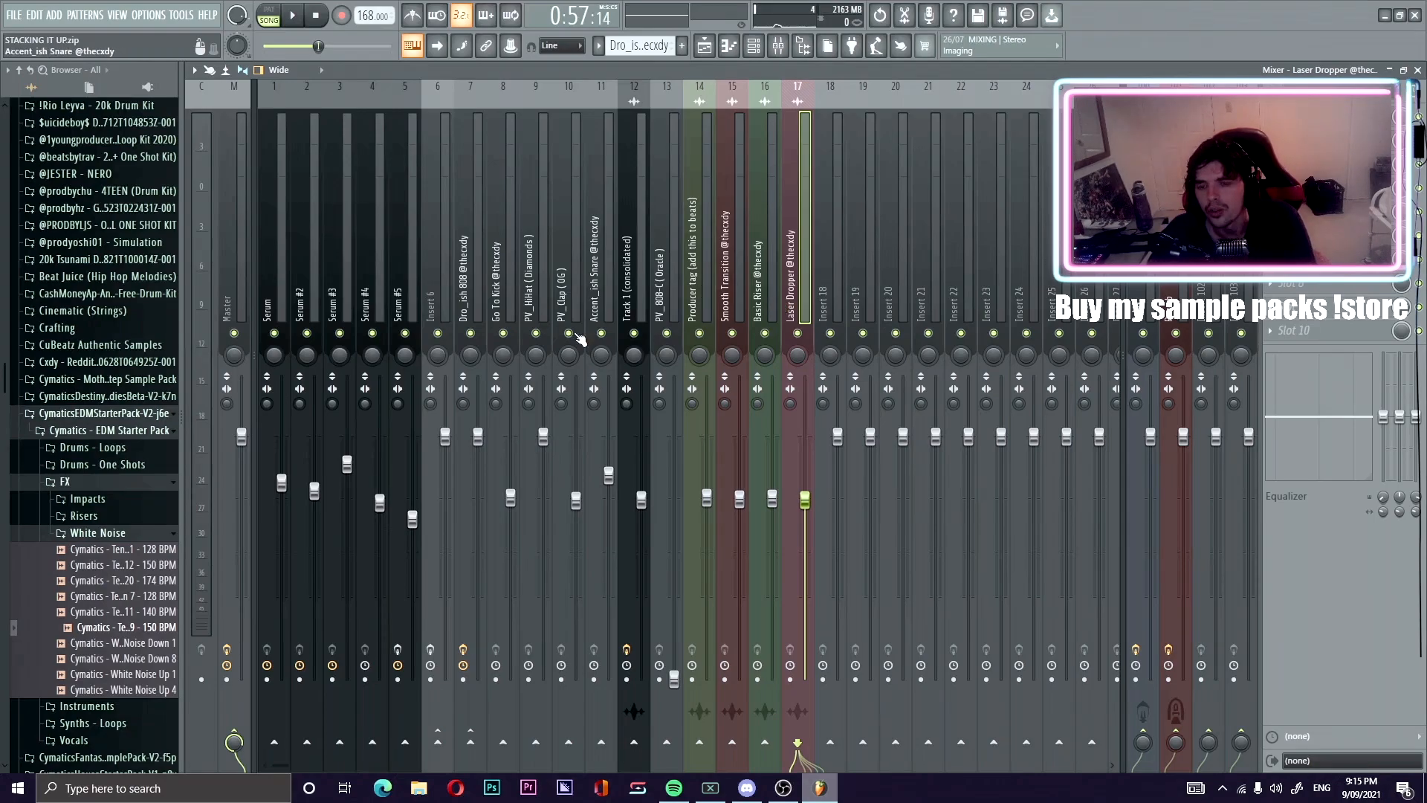
left_click(238, 294)
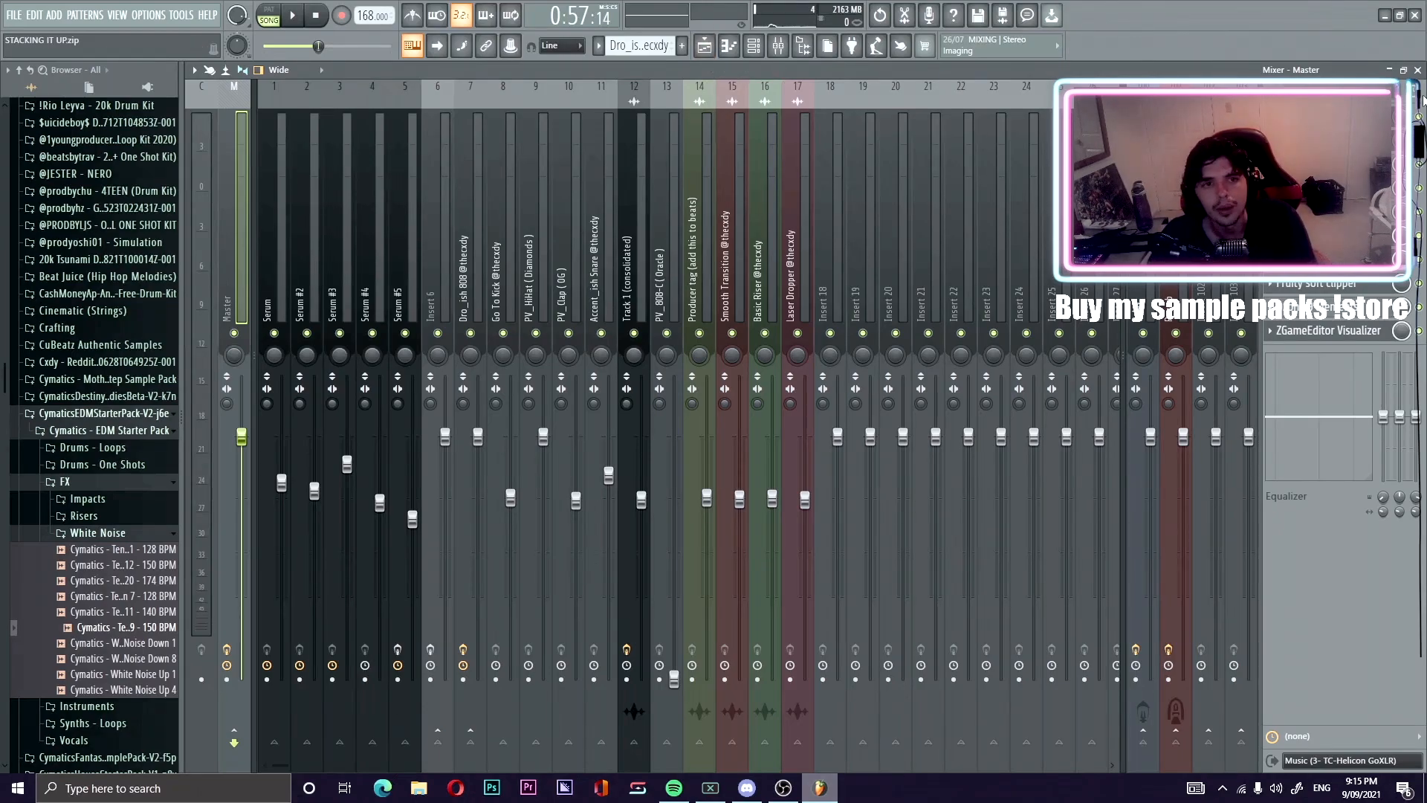
Unmute the Delay 2 mix level, Reeverb 2 mix level and Master volume automation tracks in the playlist.
left_click(704, 45)
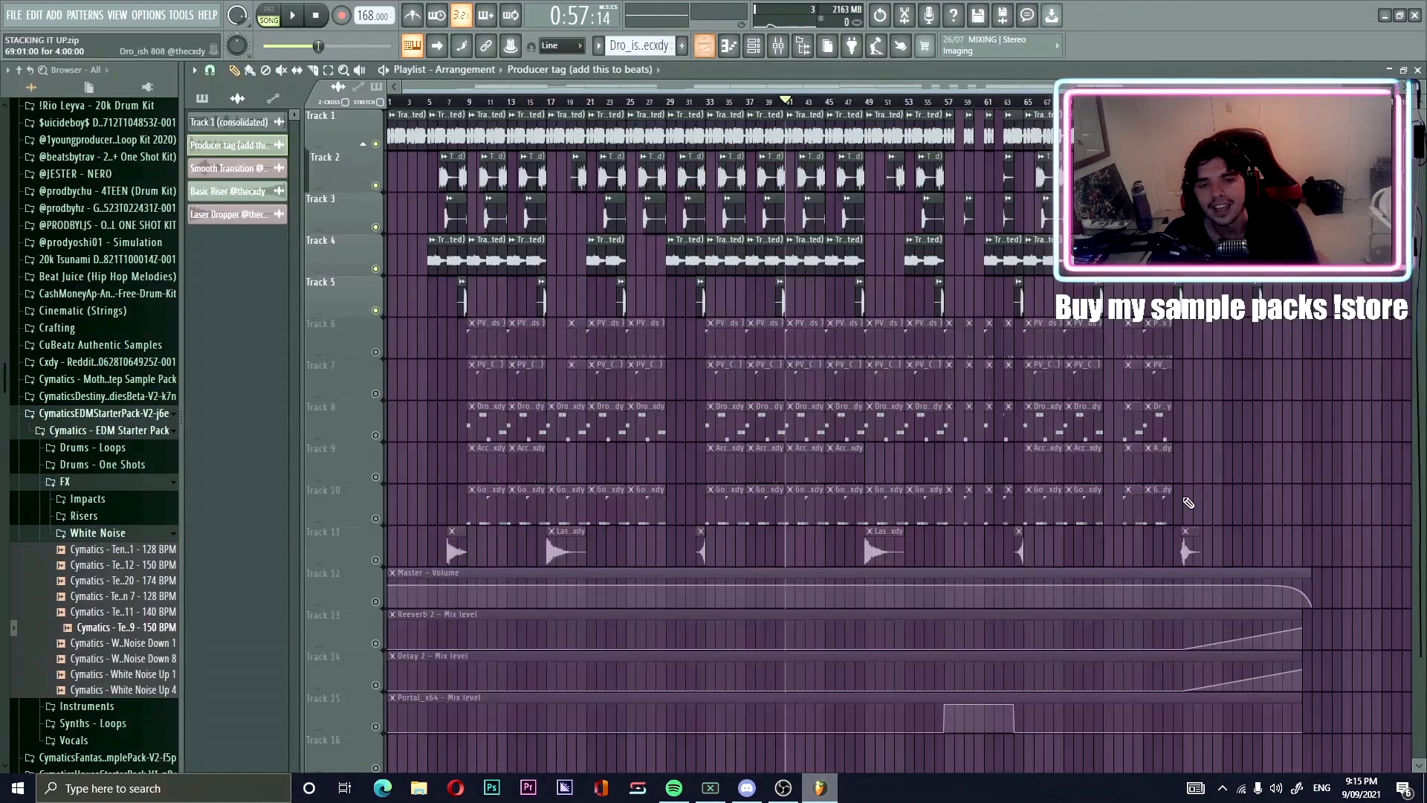
left_click(376, 559)
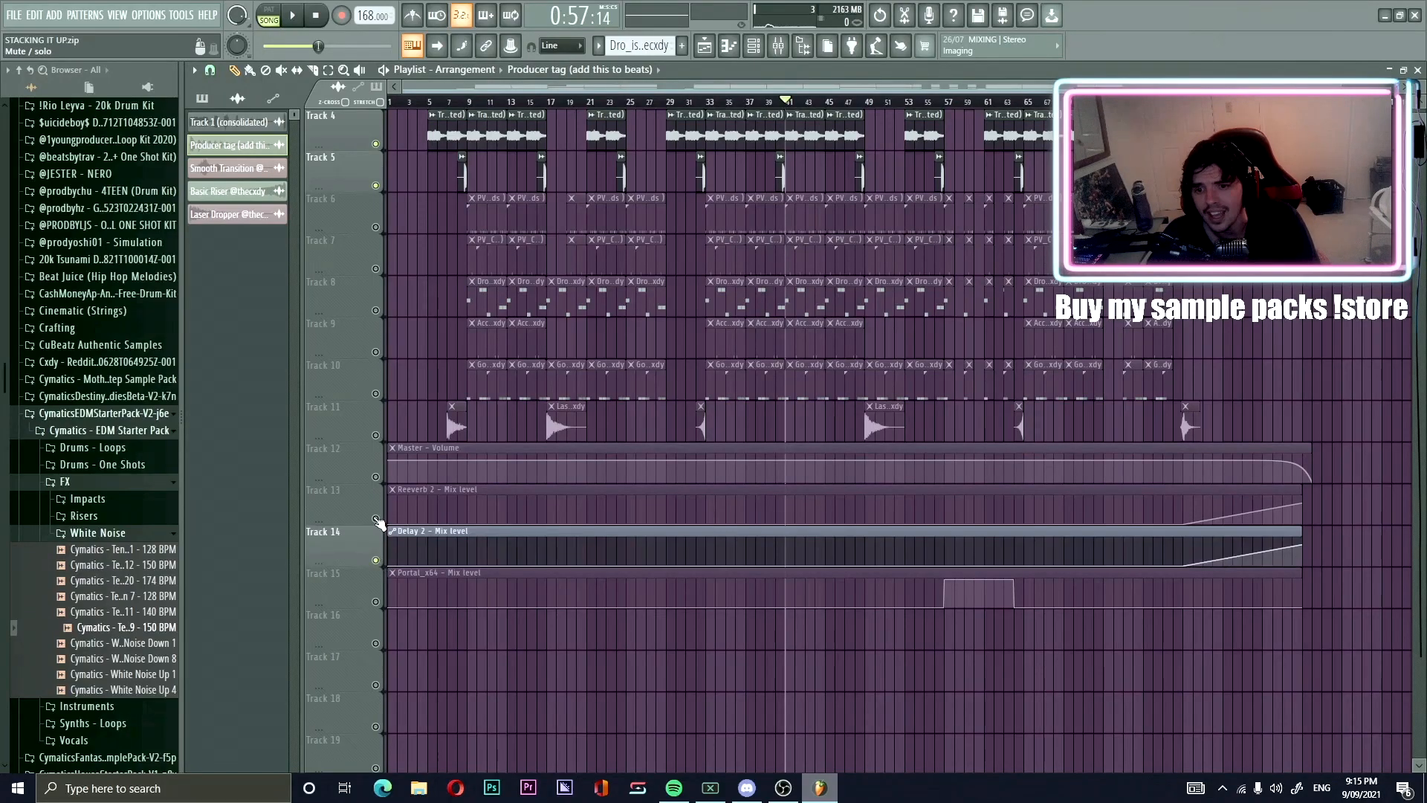
left_click(375, 519)
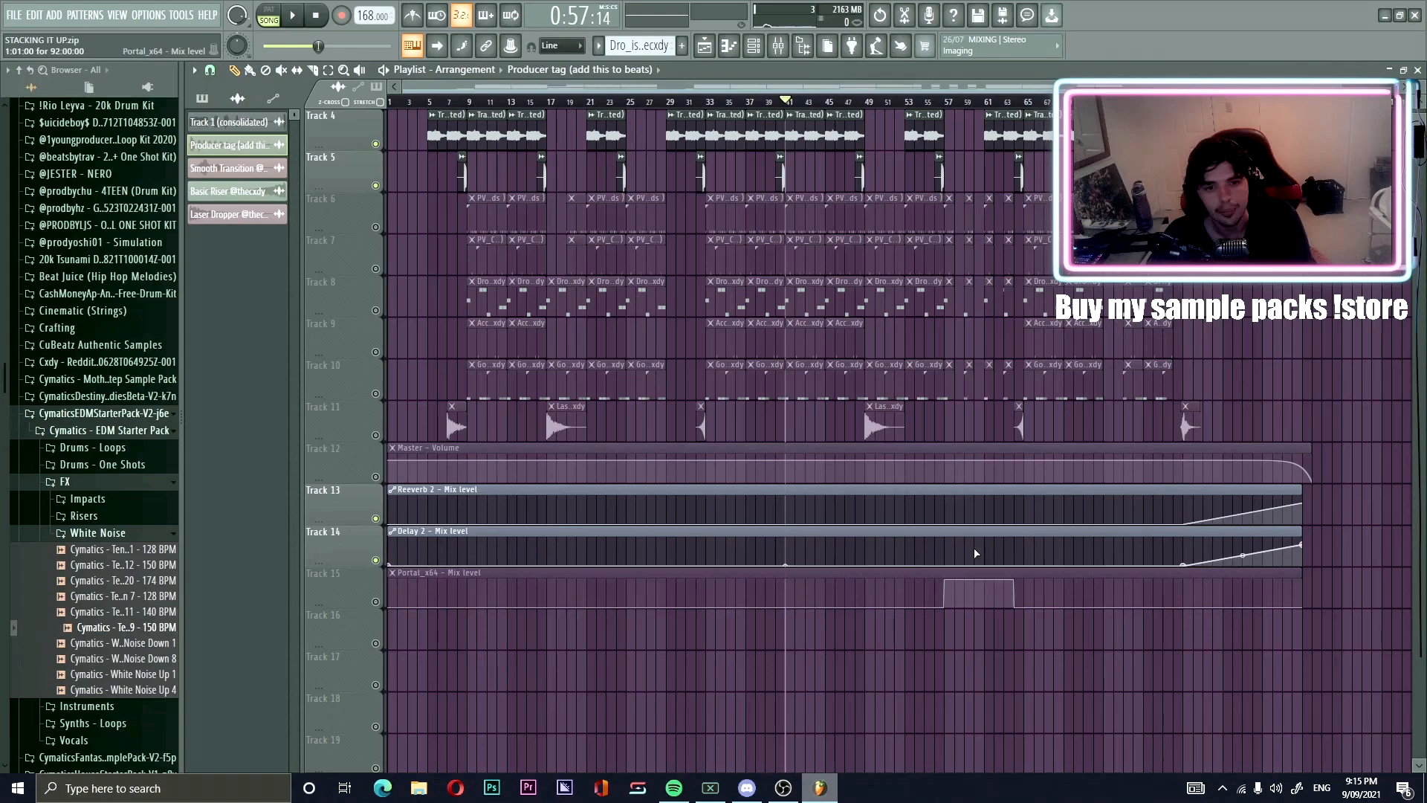
left_click(375, 476)
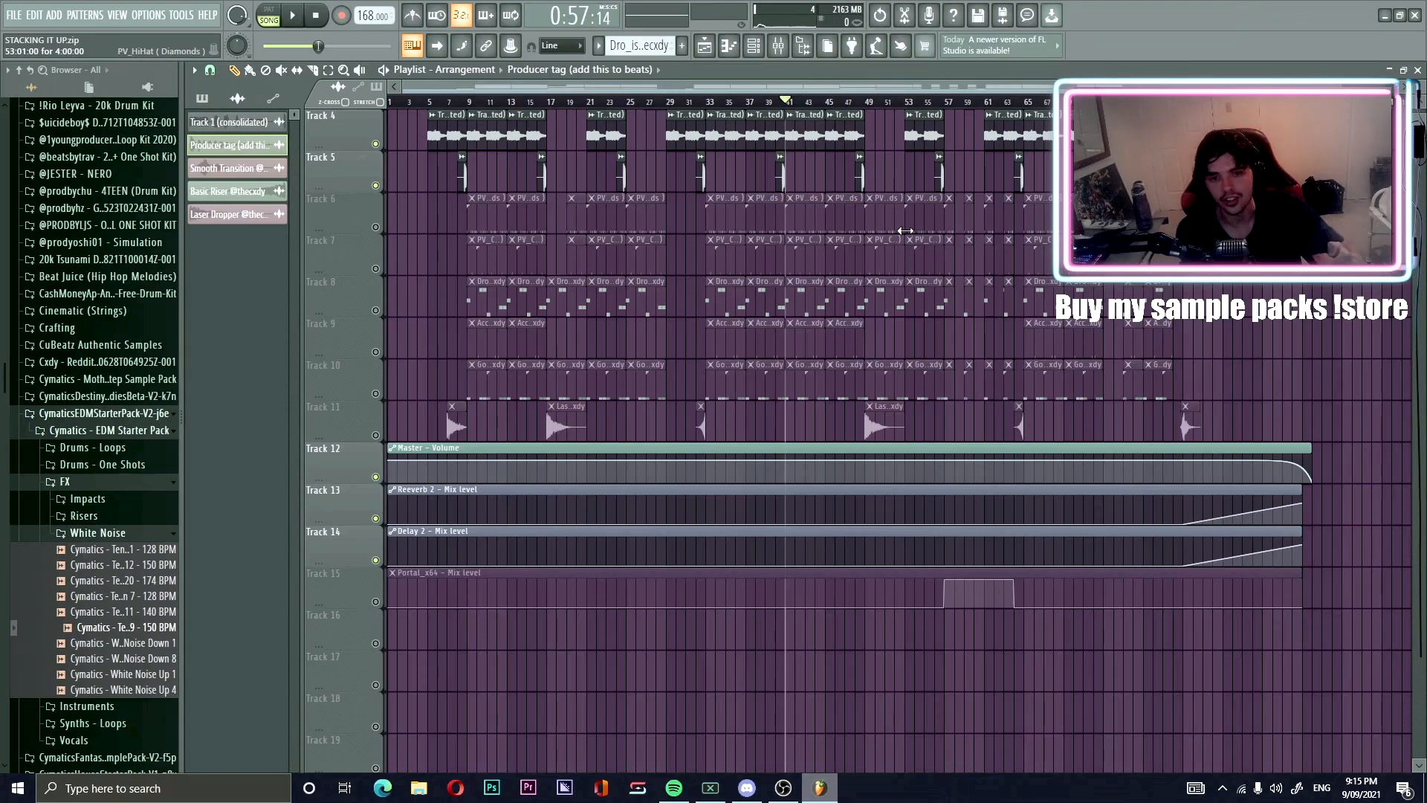
Examine the first Fruity soft clipper and the Fresh Air settings in the Master track's effect chain.
key("F9")
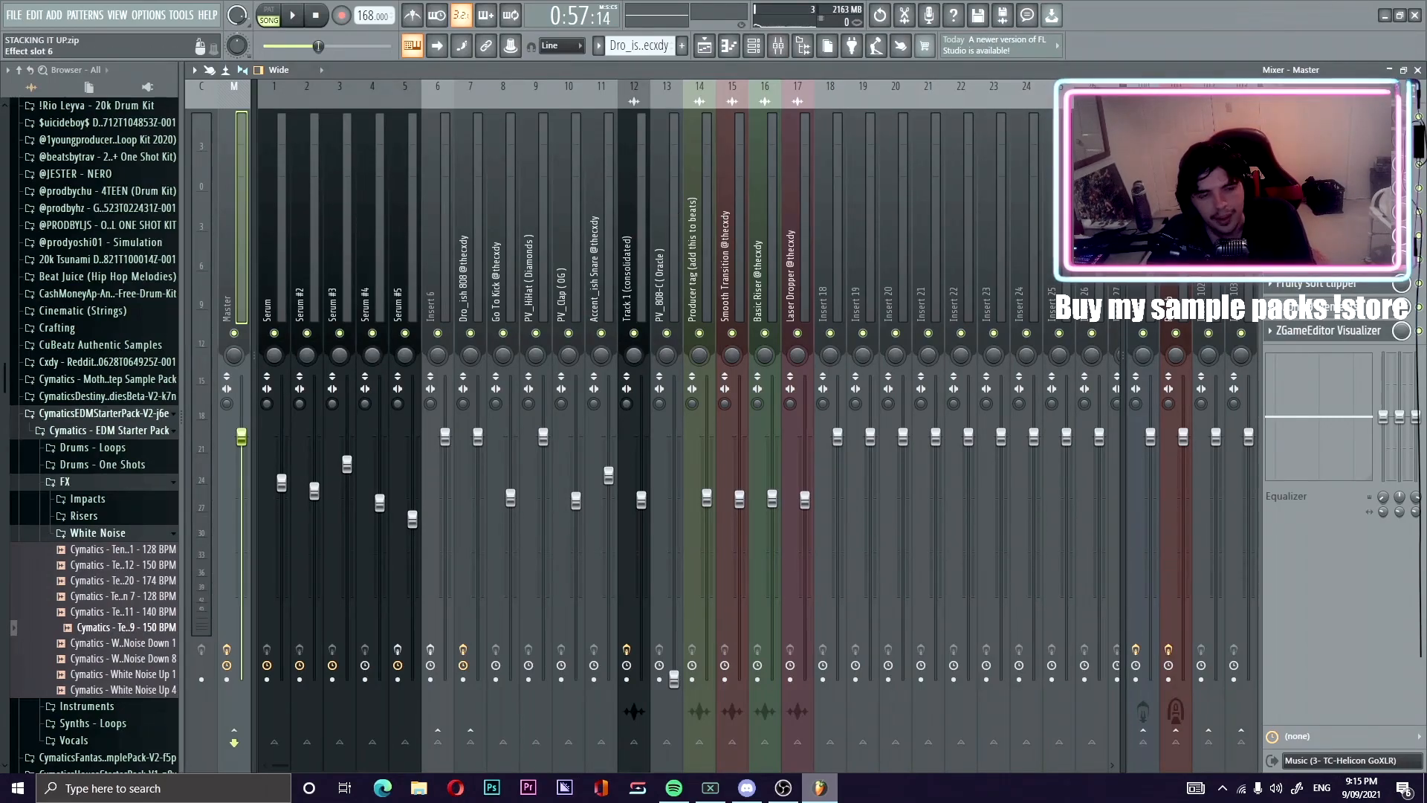
left_click(1323, 236)
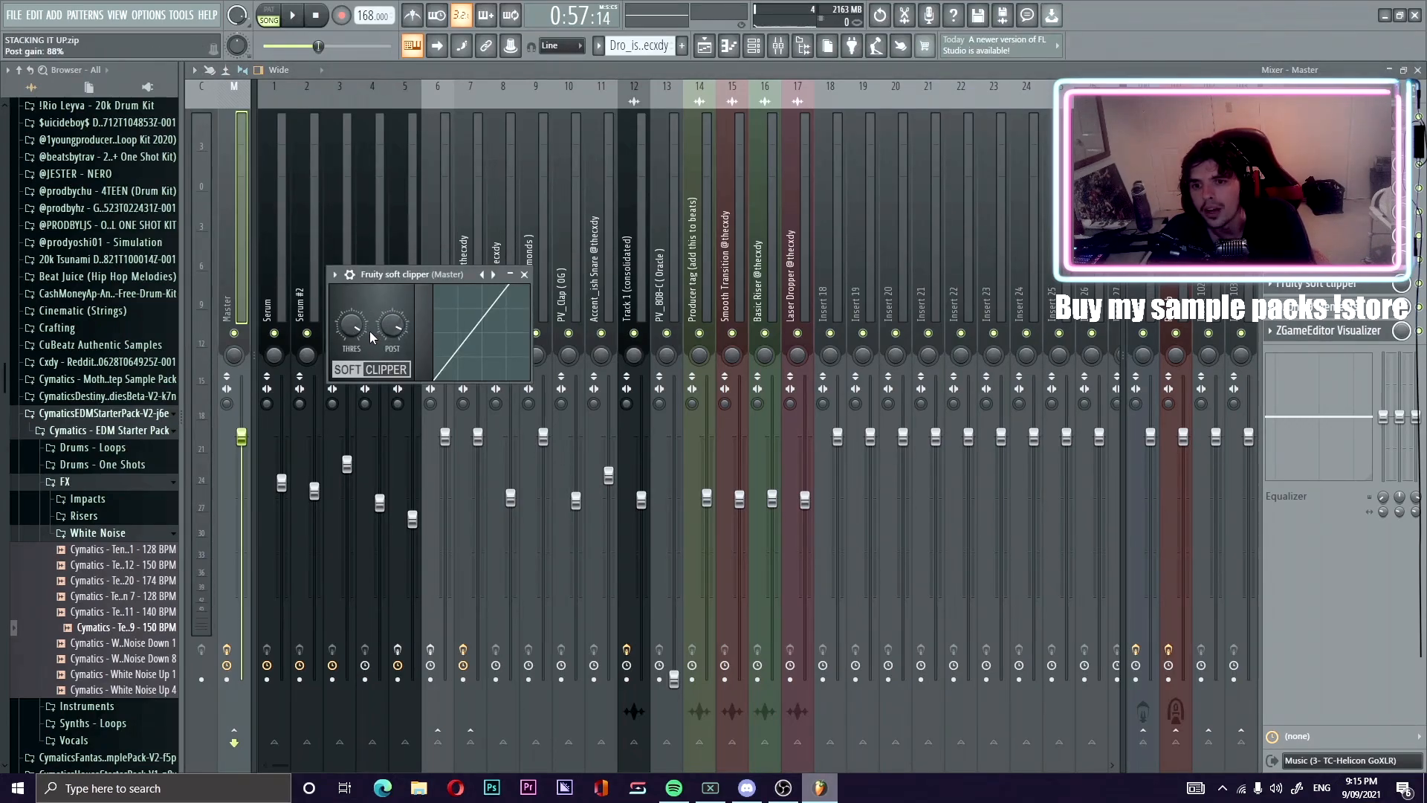
left_click(1323, 260)
left_click_drag(461, 157, 663, 174)
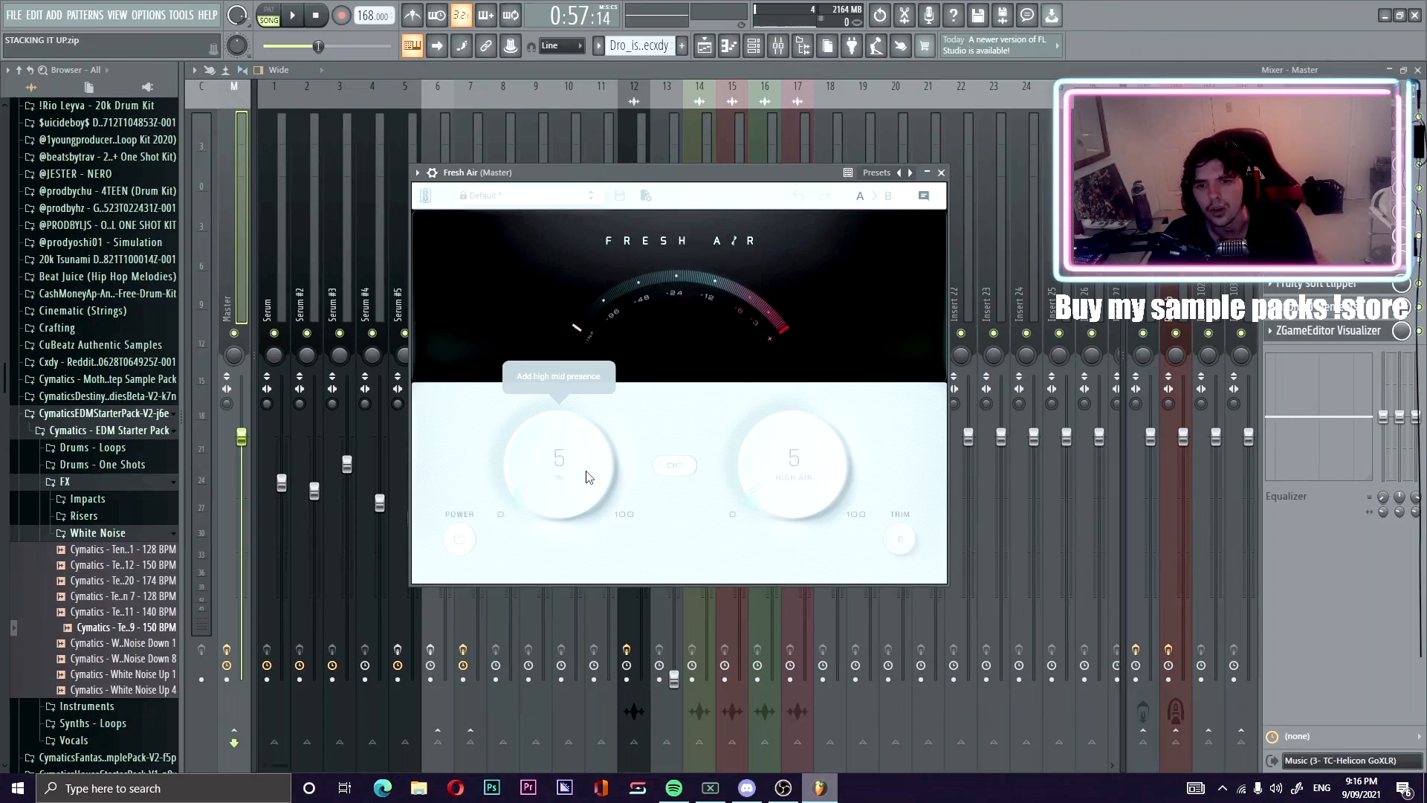
left_click_drag(643, 169, 649, 137)
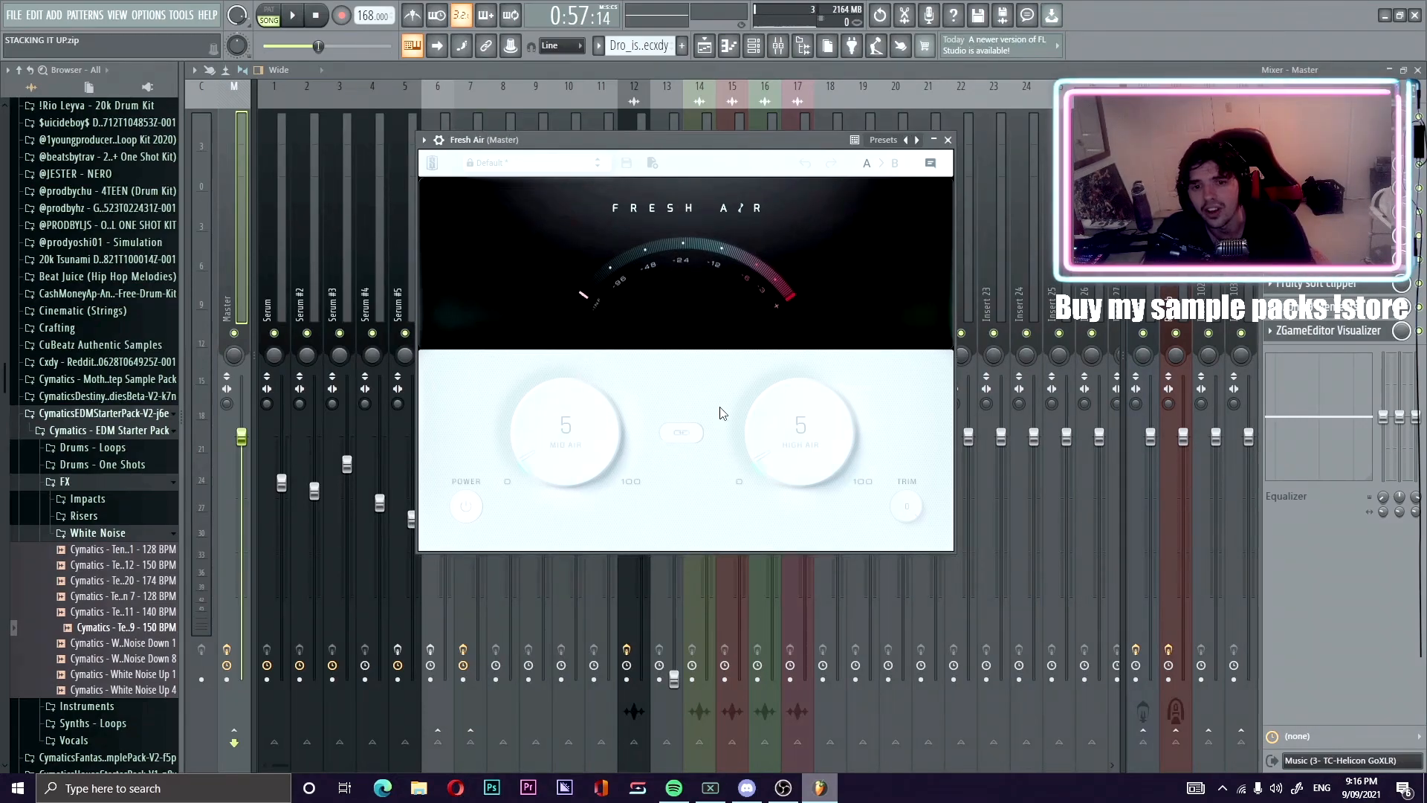
left_click(947, 140)
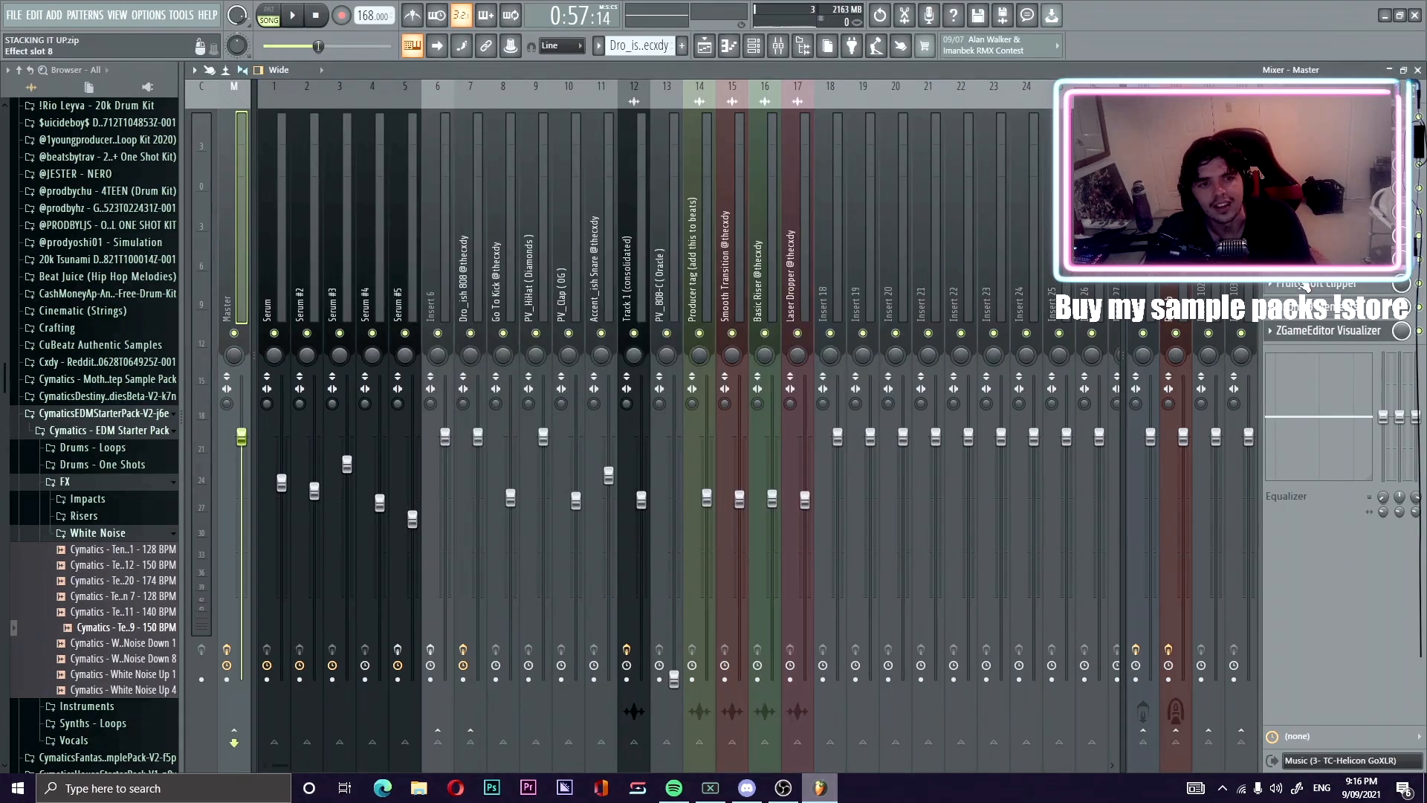
Examine the Master's second Fruity soft clipper and the Equalizer, its presets and the Maximizer in Ozone 9 Elements.
left_click(1305, 284)
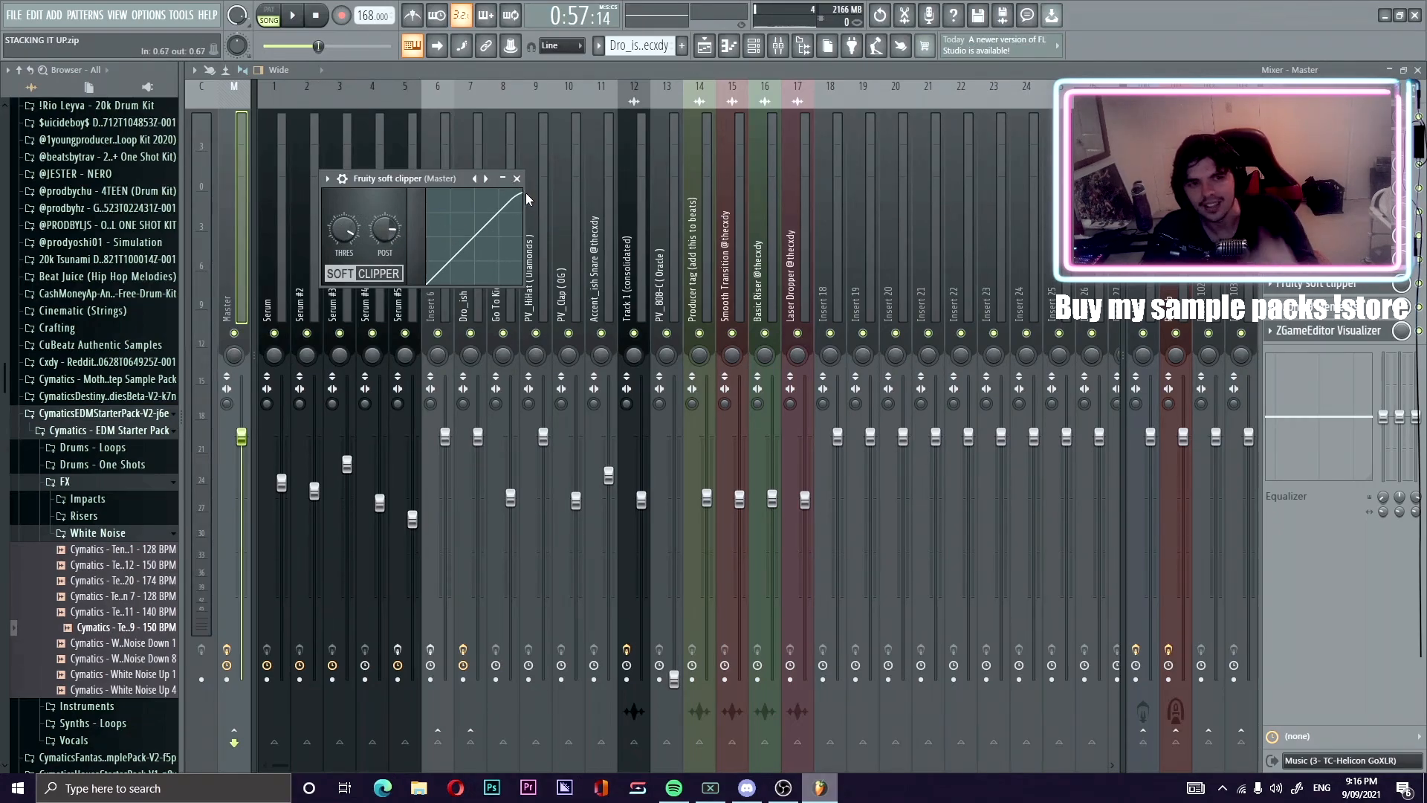
left_click(1328, 311)
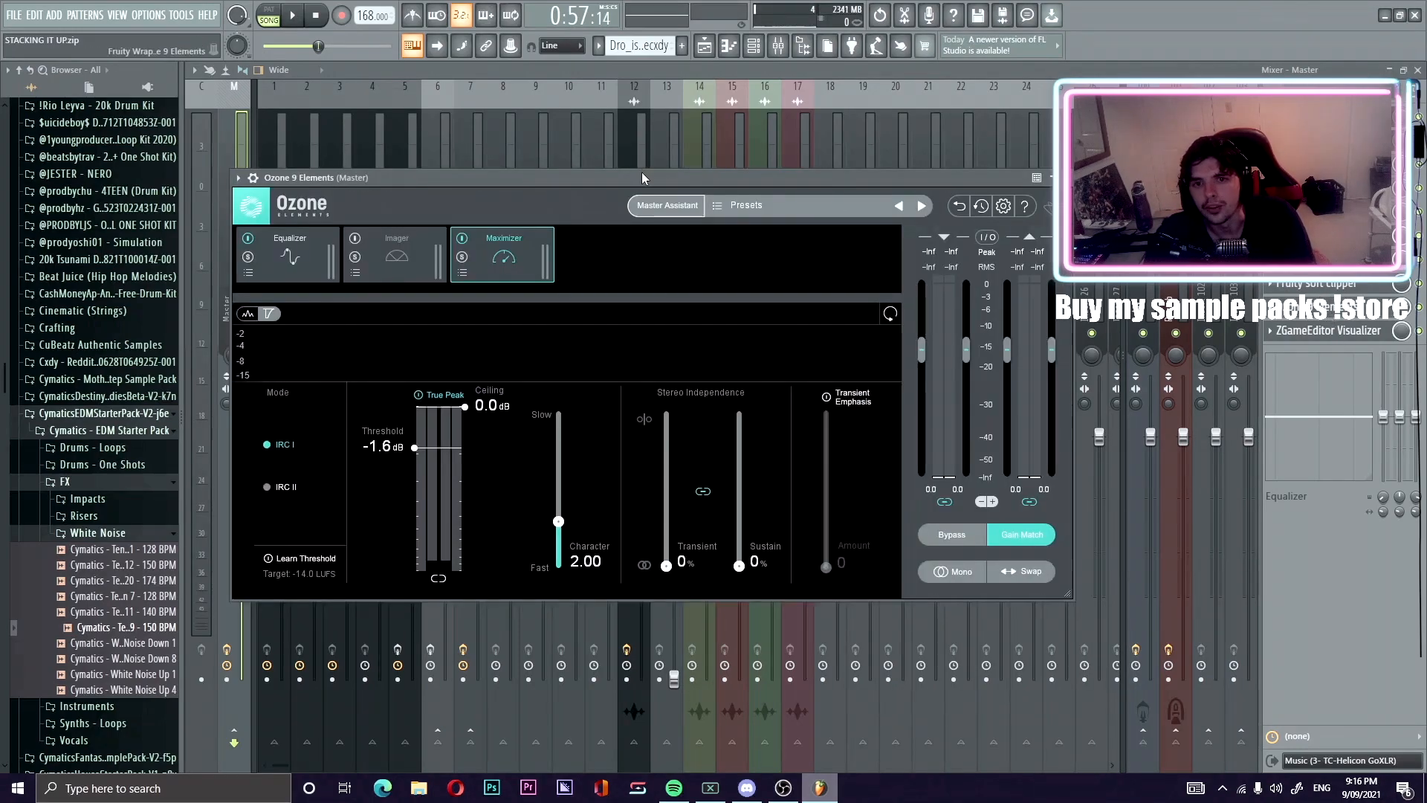
left_click_drag(641, 171, 718, 127)
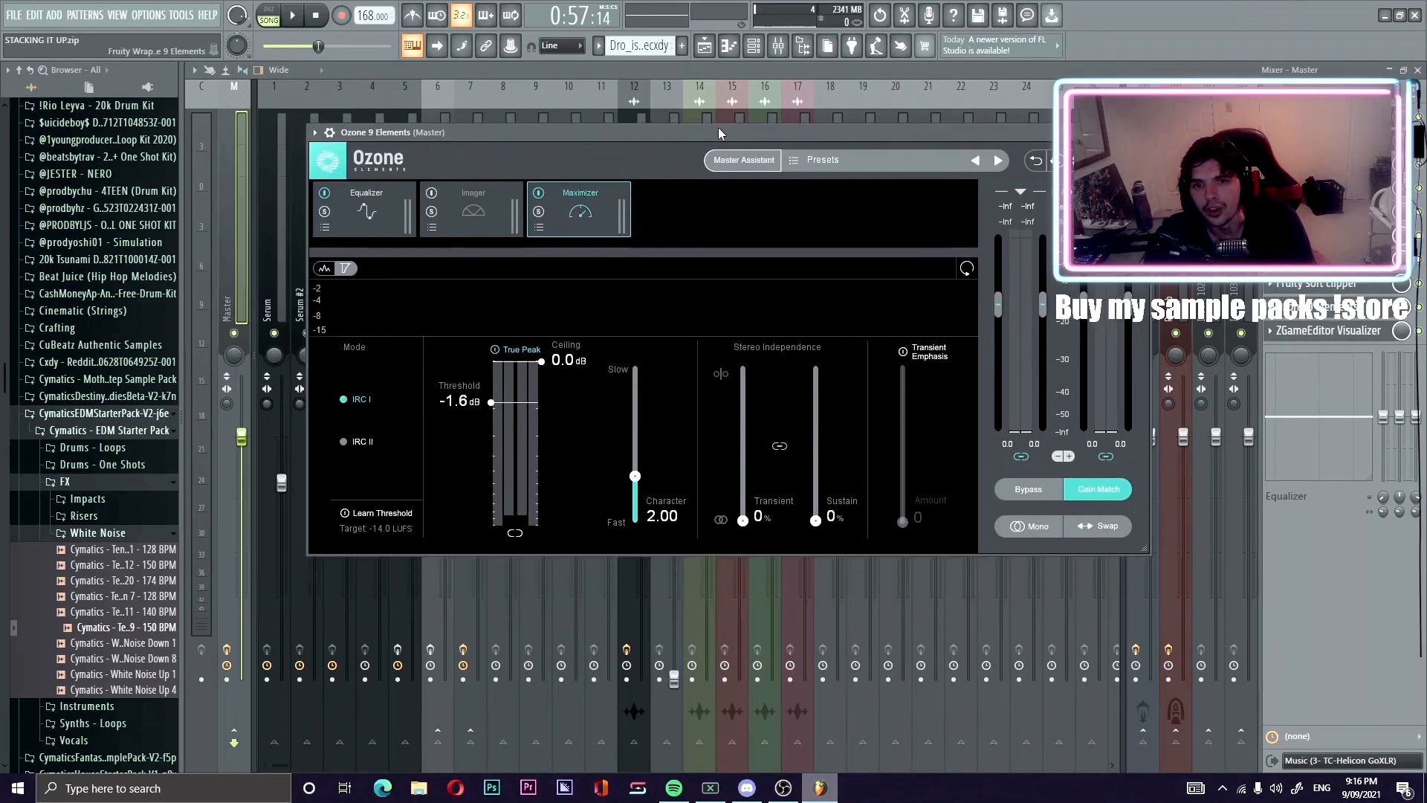
left_click(352, 221)
left_click(324, 227)
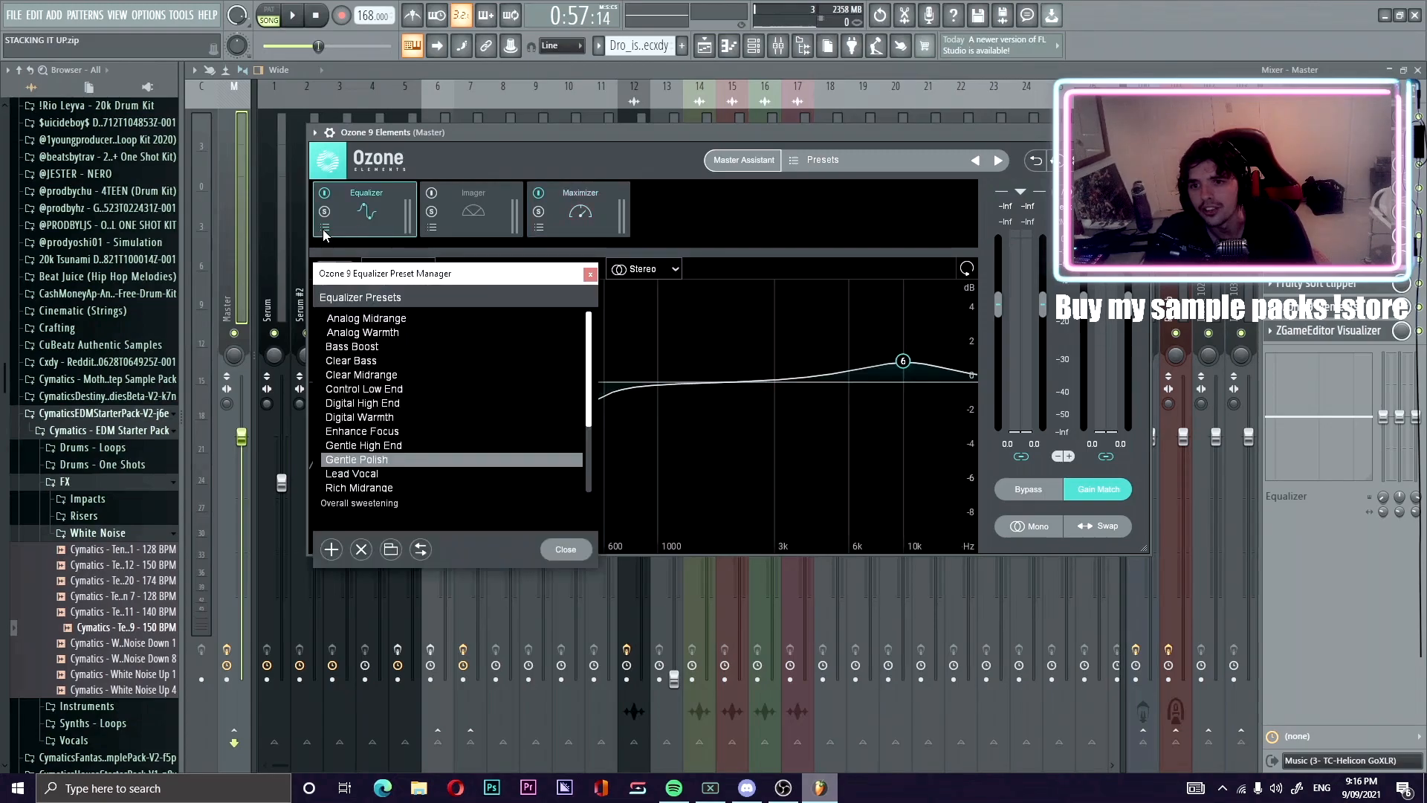
left_click(591, 275)
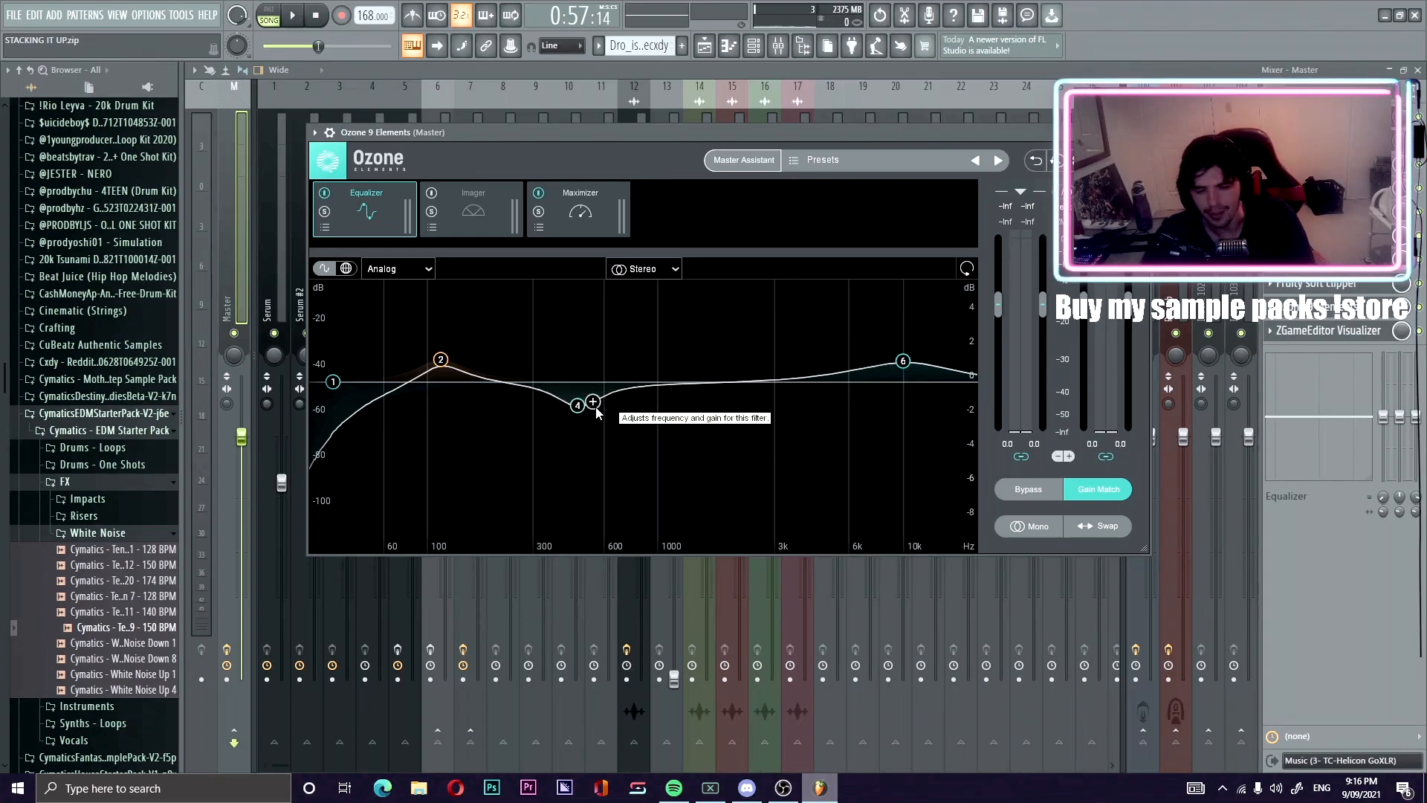
left_click(562, 215)
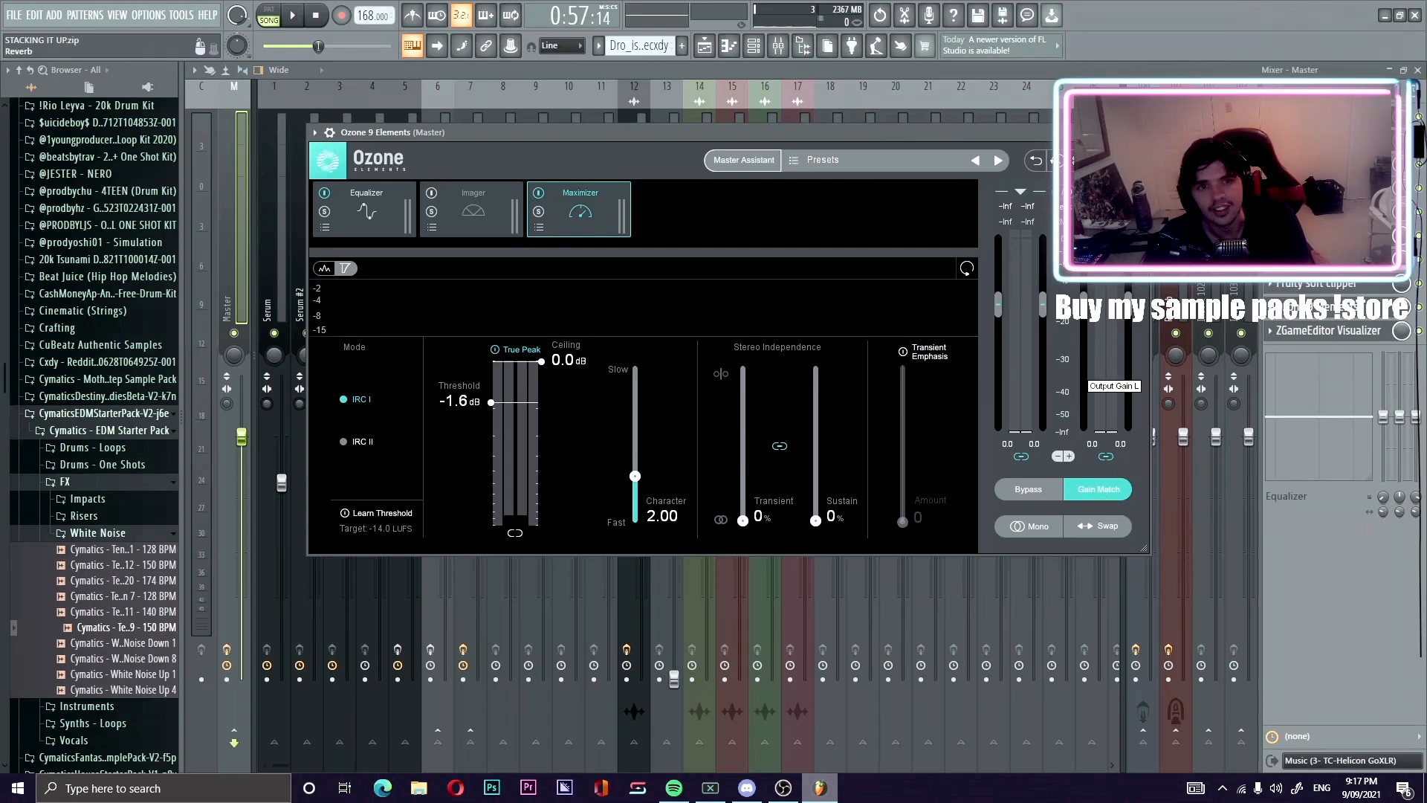
left_click(1143, 133)
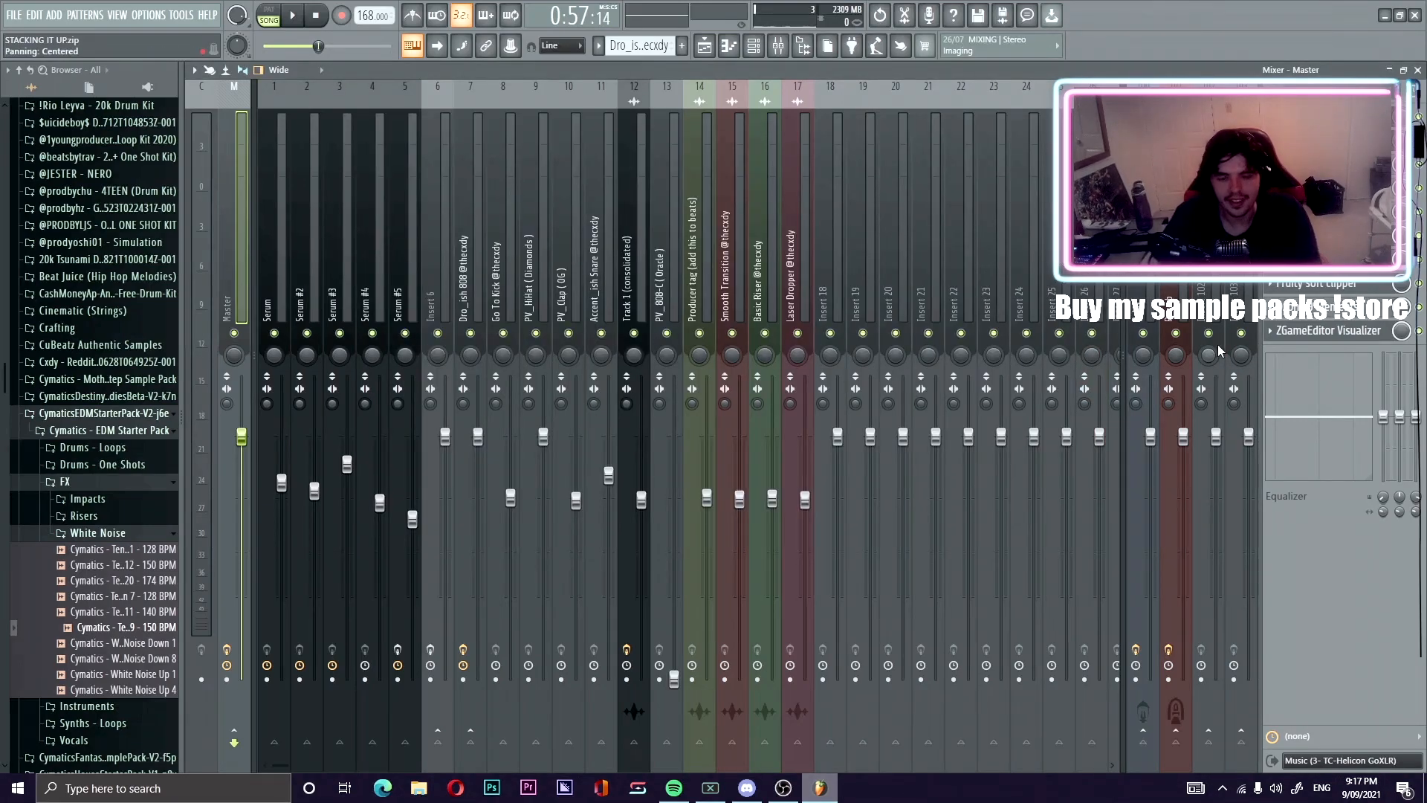
Unmute all playlist tracks and return the playback position to the start of the song.
left_click(706, 49)
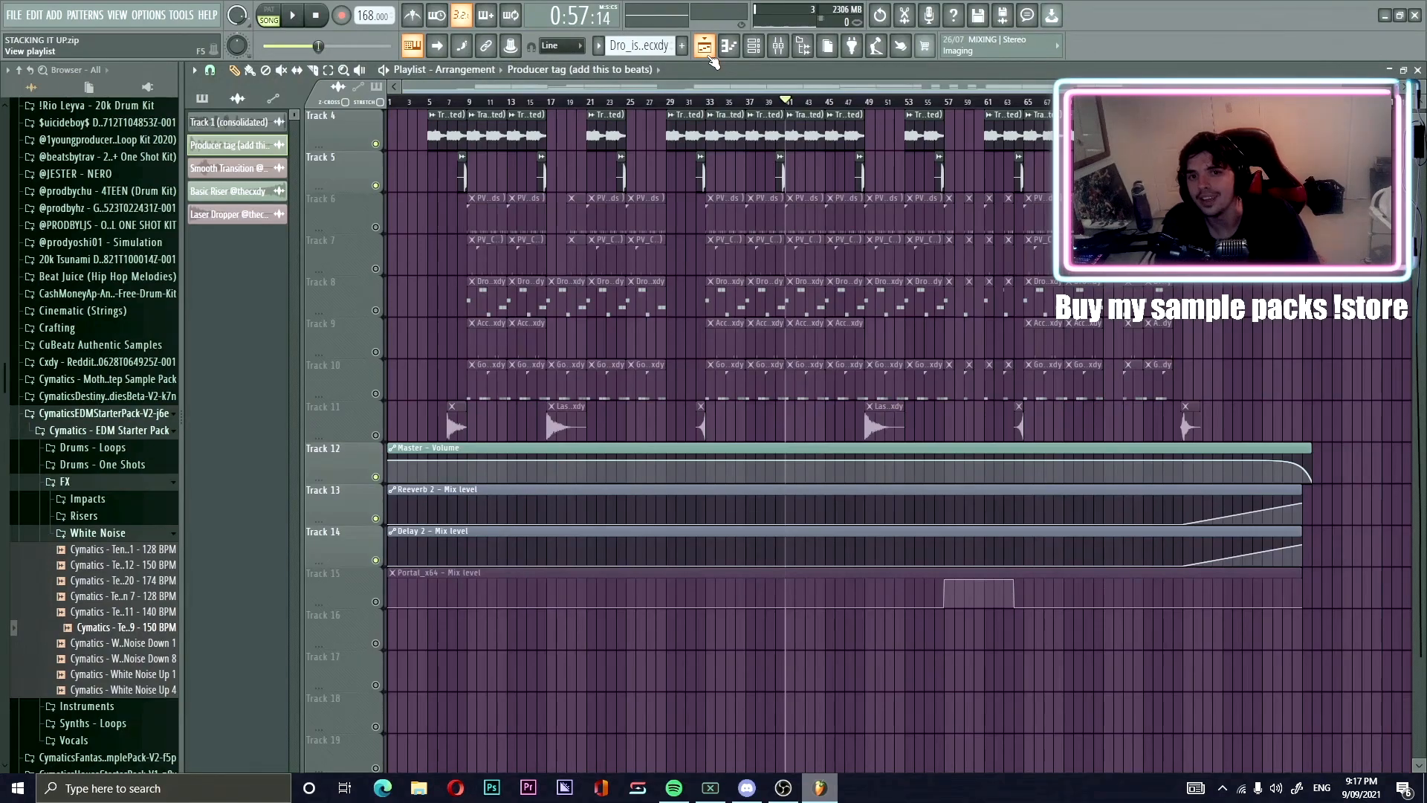
right_click(376, 145)
right_click(376, 144)
scroll(416, 142, "up", 3)
left_click(467, 103)
left_click_drag(464, 103, 242, 96)
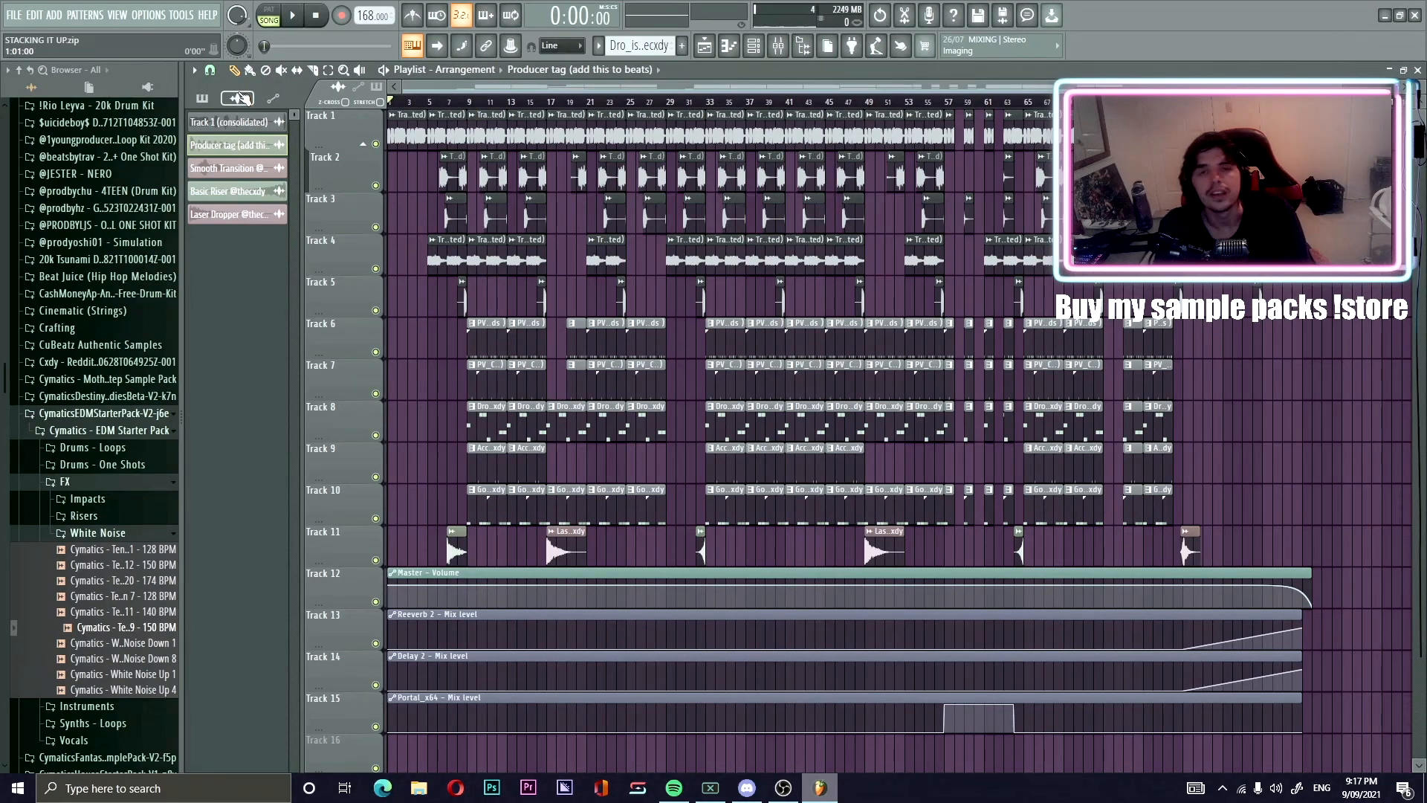